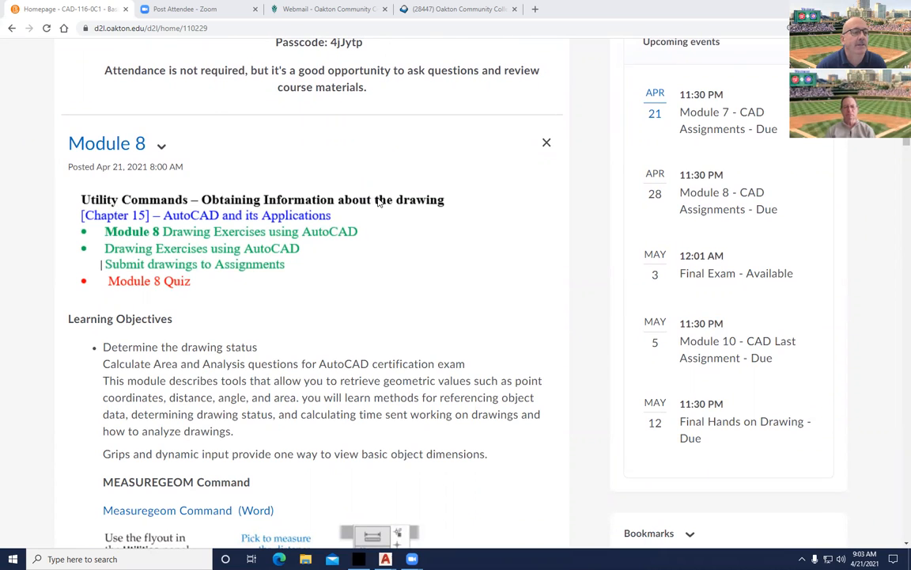
Scroll through the Module 8 MEASUREGEOM notes to the rectangle-minus-two-circles area example.
{"action": "scroll", "coordinate": [367, 212], "scroll_direction": "down", "scroll_amount": 3}
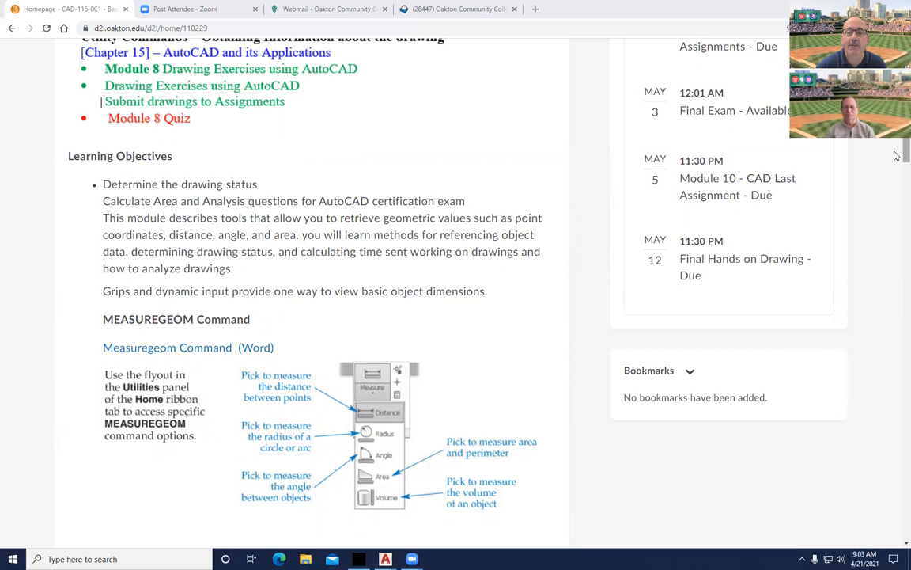
{"action": "scroll", "coordinate": [897, 145], "scroll_direction": "up", "scroll_amount": 2}
{"action": "scroll", "coordinate": [896, 145], "scroll_direction": "up", "scroll_amount": 1}
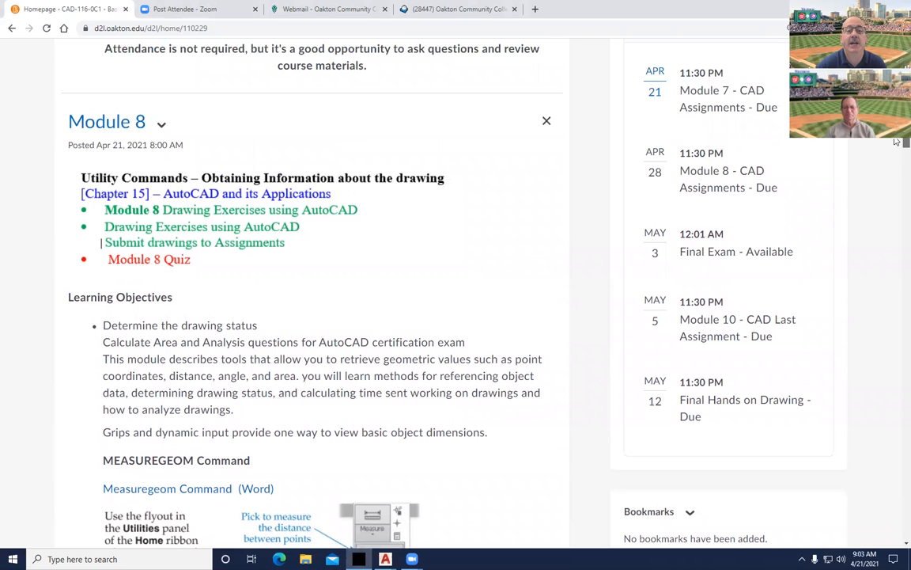
{"action": "scroll", "coordinate": [896, 145], "scroll_direction": "down", "scroll_amount": 4}
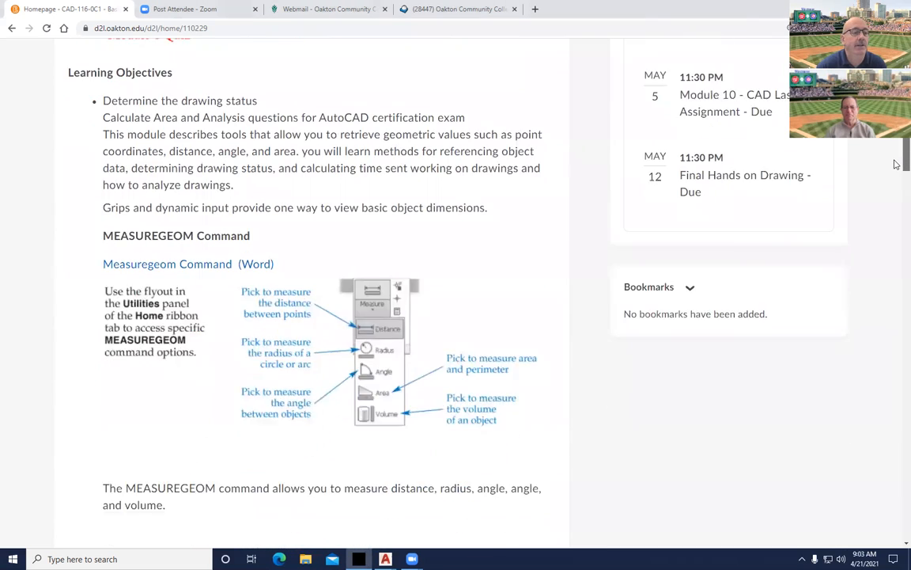
{"action": "scroll", "coordinate": [896, 157], "scroll_direction": "up", "scroll_amount": 1}
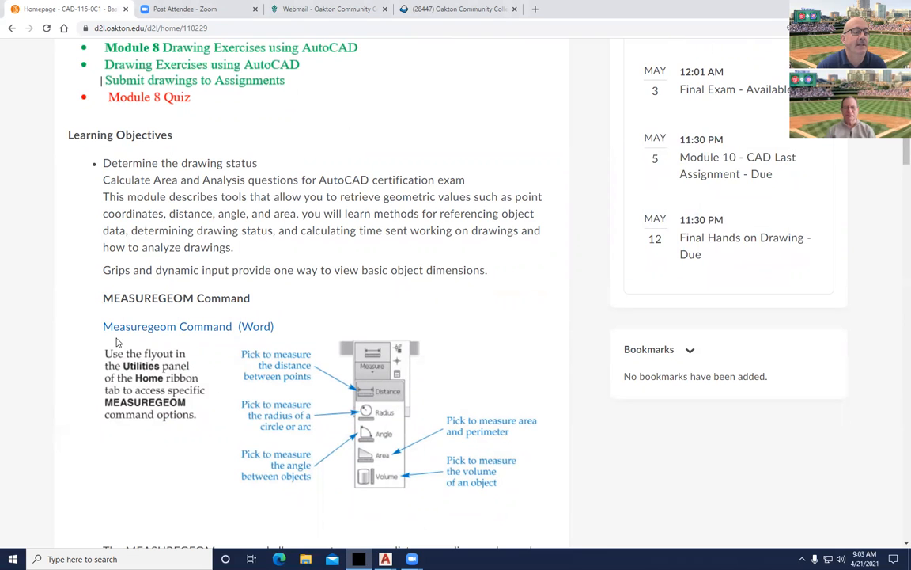
{"action": "scroll", "coordinate": [440, 313], "scroll_direction": "down", "scroll_amount": 5}
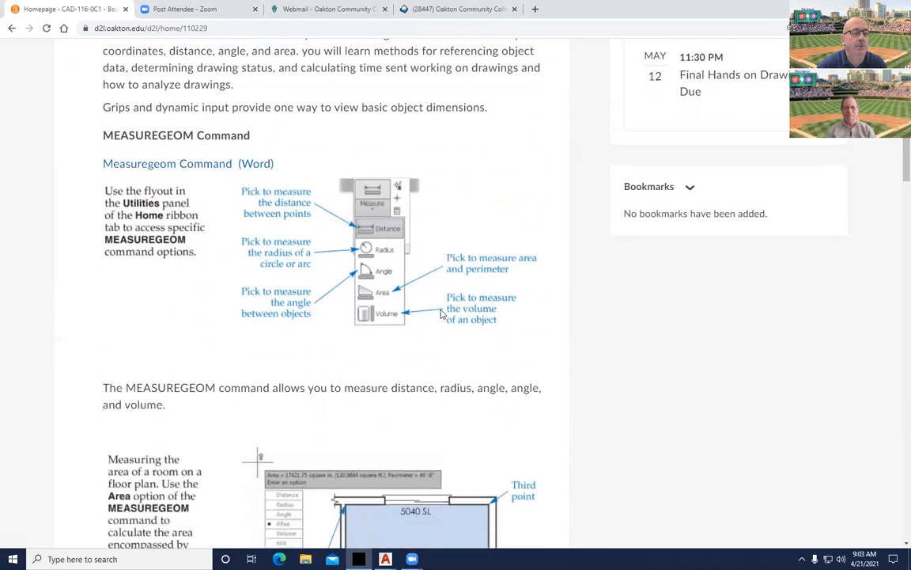
{"action": "scroll", "coordinate": [441, 313], "scroll_direction": "down", "scroll_amount": 6}
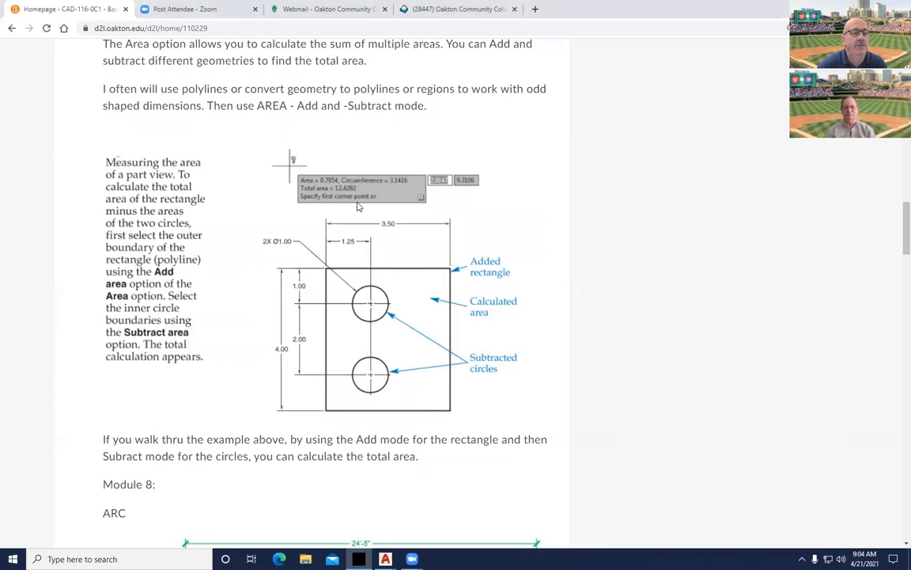
Scroll past the Plan1 room areas and Lab 8 gasket drawing to the Part 1 video link.
{"action": "scroll", "coordinate": [301, 309], "scroll_direction": "down", "scroll_amount": 6}
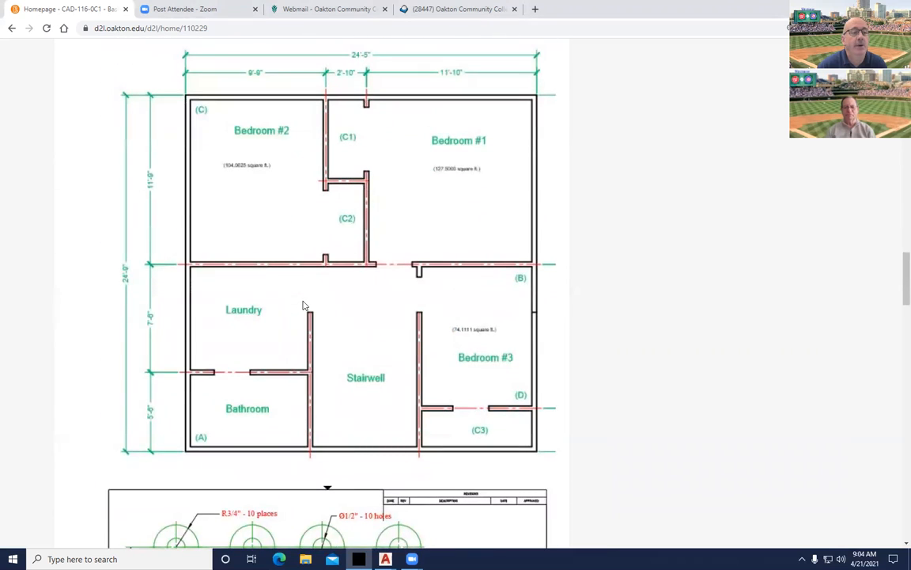
{"action": "scroll", "coordinate": [303, 306], "scroll_direction": "up", "scroll_amount": 7}
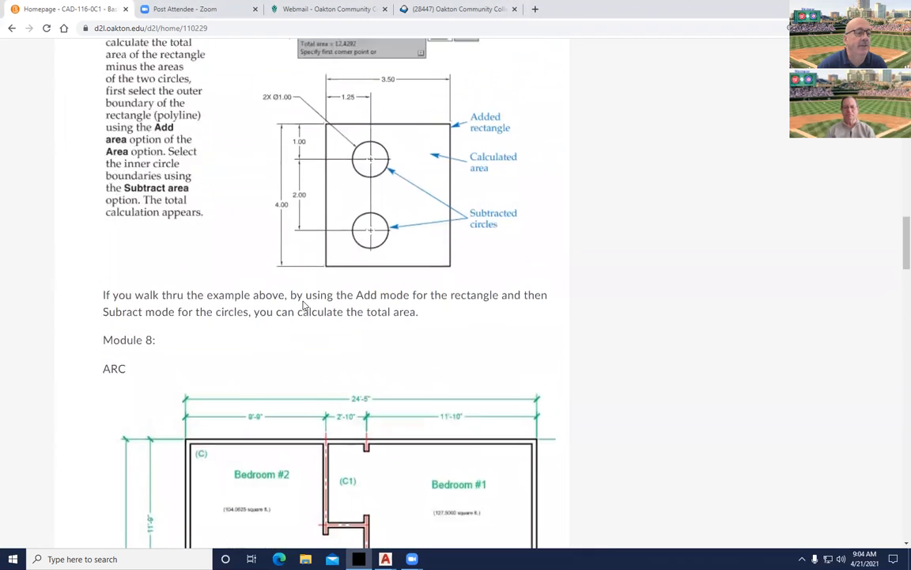
{"action": "scroll", "coordinate": [303, 305], "scroll_direction": "down", "scroll_amount": 7}
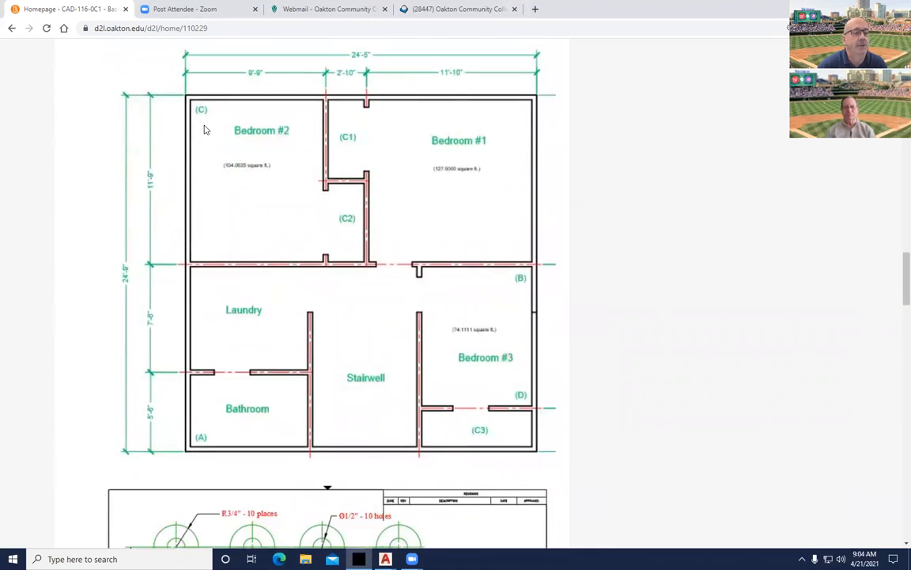
{"action": "scroll", "coordinate": [224, 237], "scroll_direction": "down", "scroll_amount": 5}
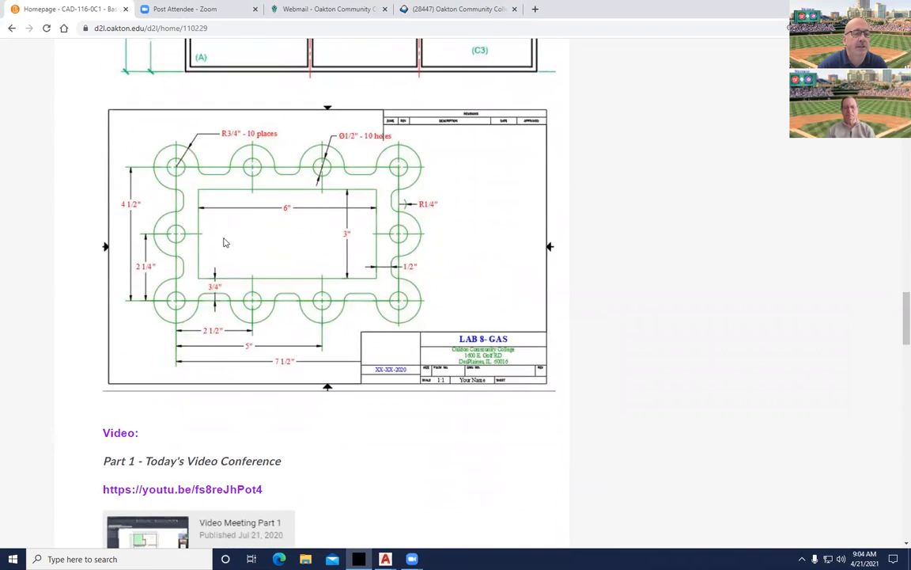
{"action": "scroll", "coordinate": [223, 243], "scroll_direction": "down", "scroll_amount": 2}
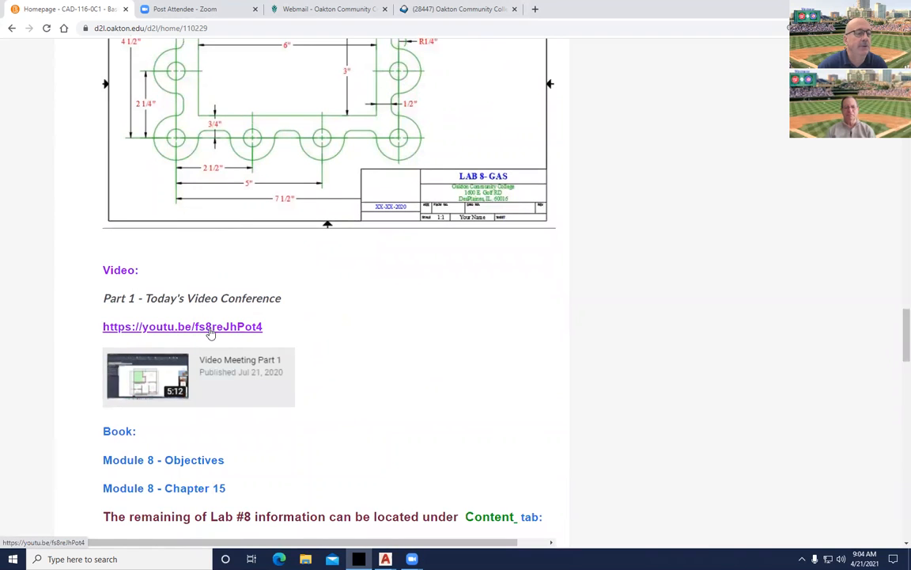
Open the Video Meeting Part 1 recording and skip ahead to about 3:14.
{"action": "left_click", "coordinate": [211, 329]}
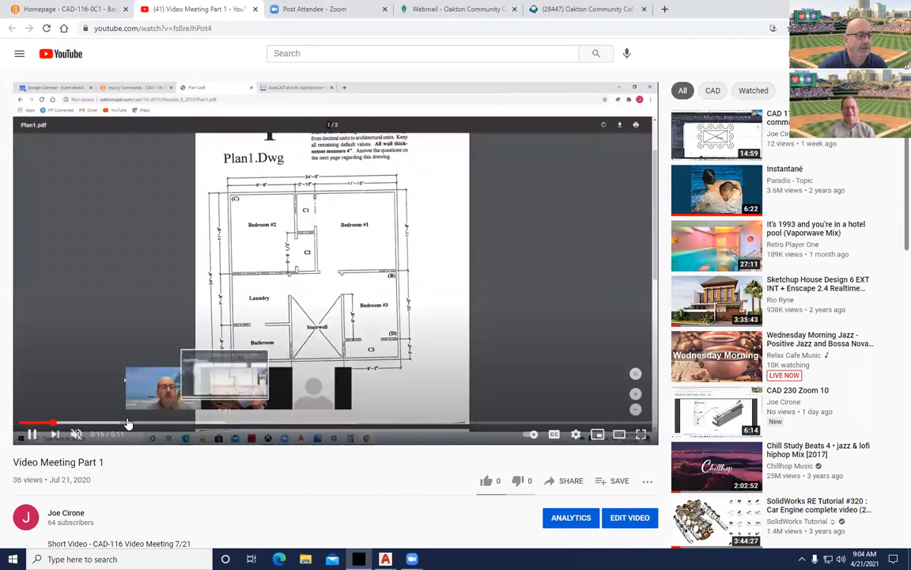
{"action": "left_click", "coordinate": [171, 424]}
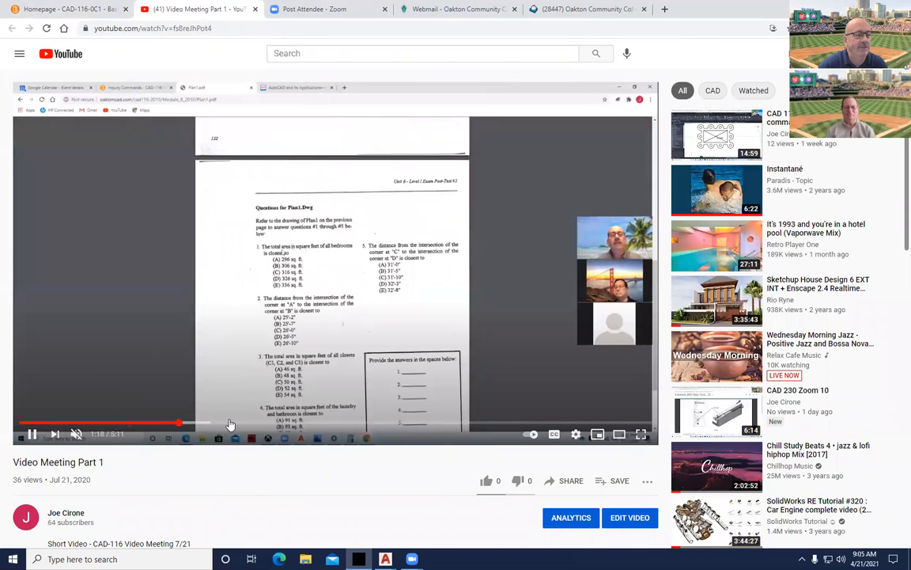
{"action": "left_click", "coordinate": [287, 424]}
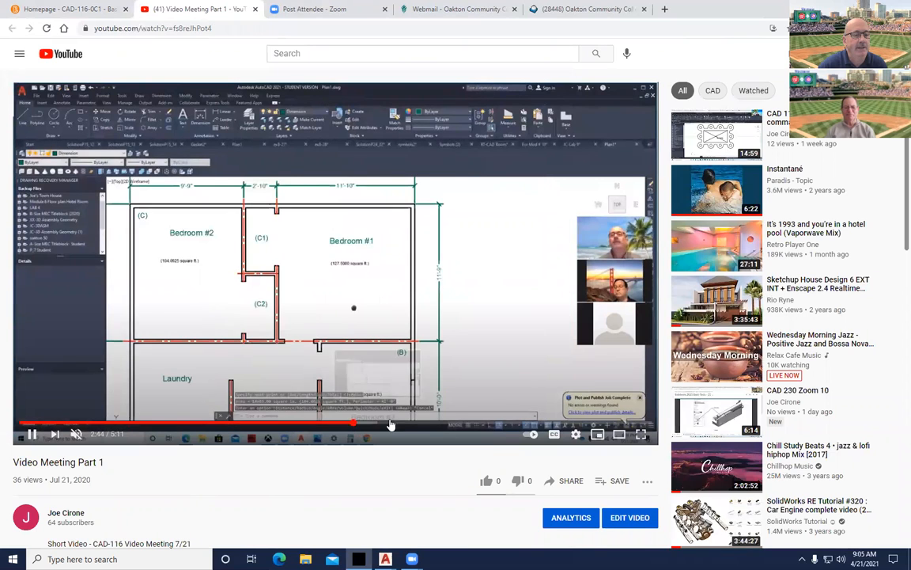
{"action": "left_click", "coordinate": [413, 424]}
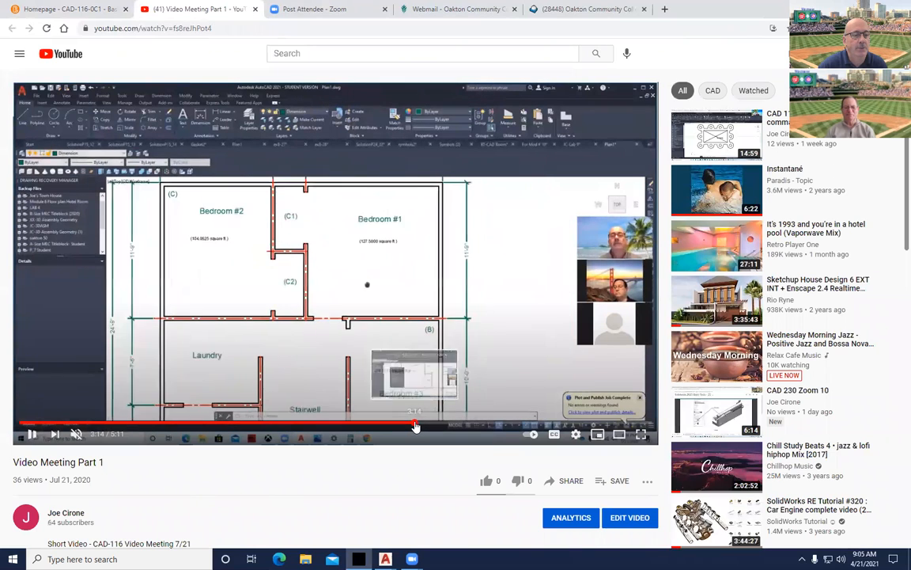
Jump to the room area calculations near 4:03, pause at 4:13, and return to the course homepage.
{"action": "left_click", "coordinate": [437, 425]}
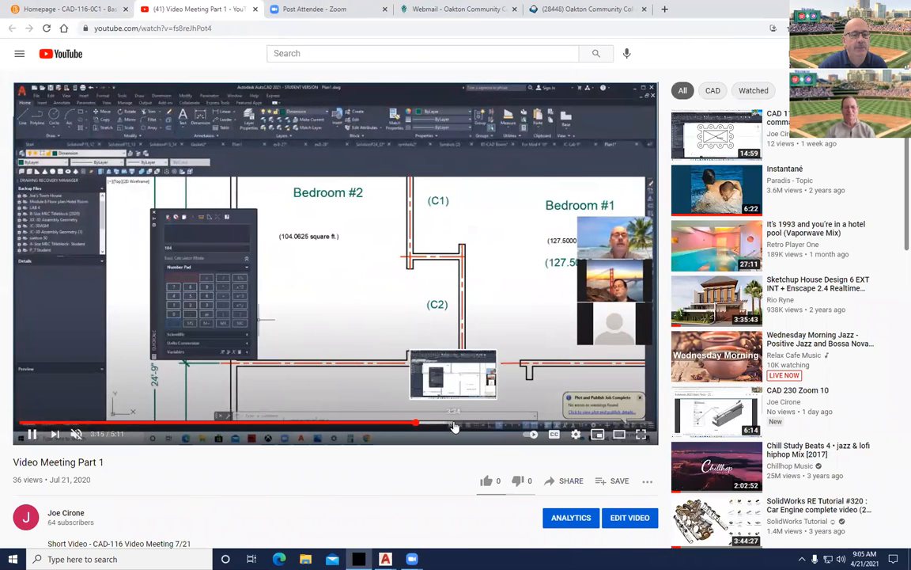
{"action": "left_click", "coordinate": [457, 425]}
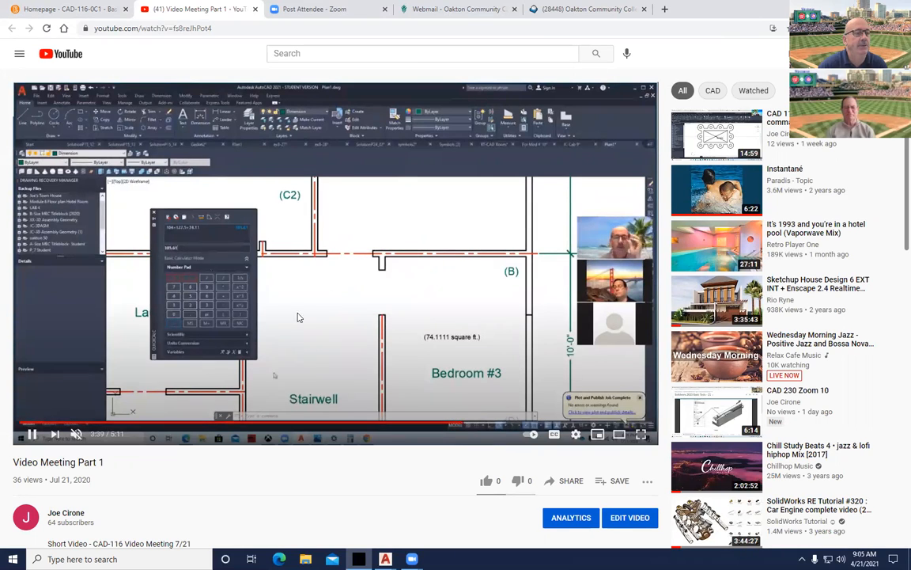
{"action": "left_click", "coordinate": [511, 426]}
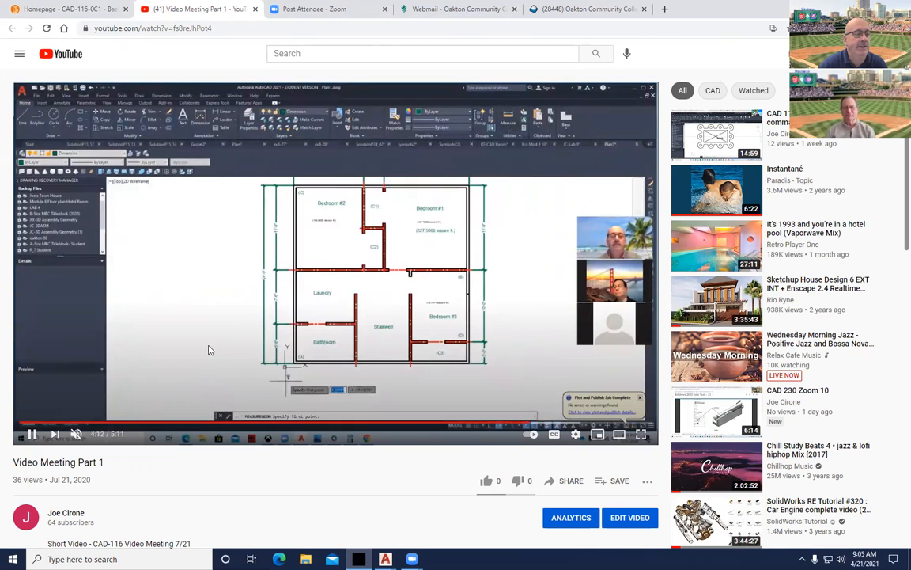
{"action": "left_click", "coordinate": [32, 435]}
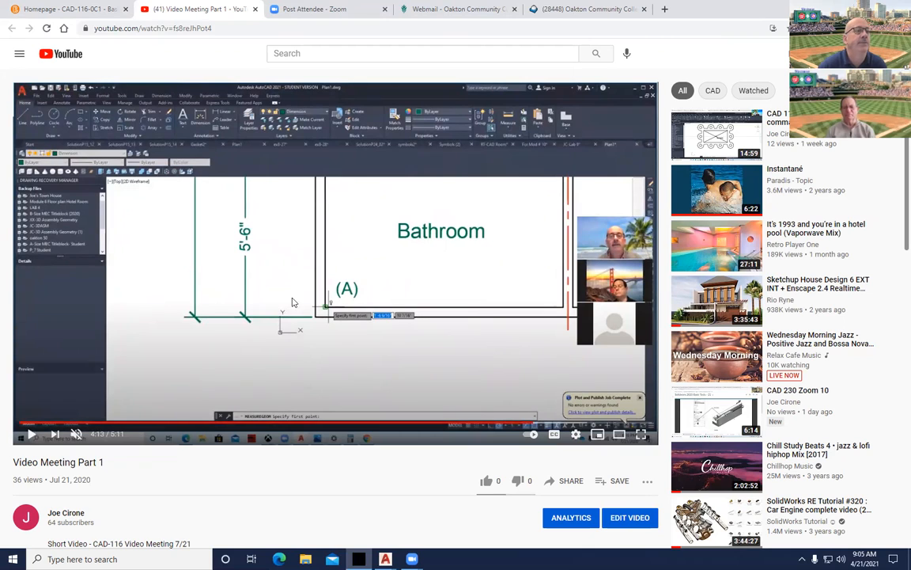
{"action": "left_click", "coordinate": [57, 10]}
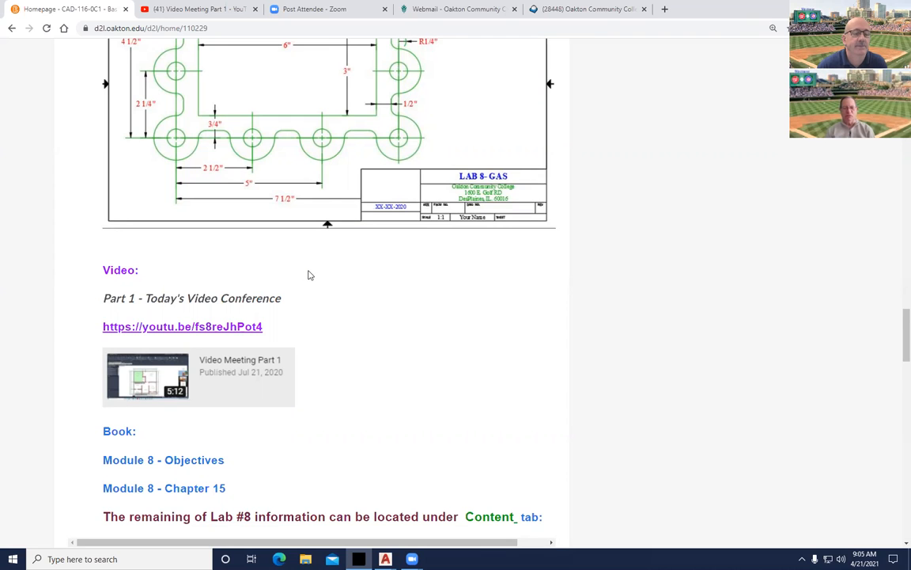
Scroll to the Lab 8 attachments and bring up Plan1-Teacher.dwg in AutoCAD.
{"action": "scroll", "coordinate": [309, 275], "scroll_direction": "down", "scroll_amount": 3}
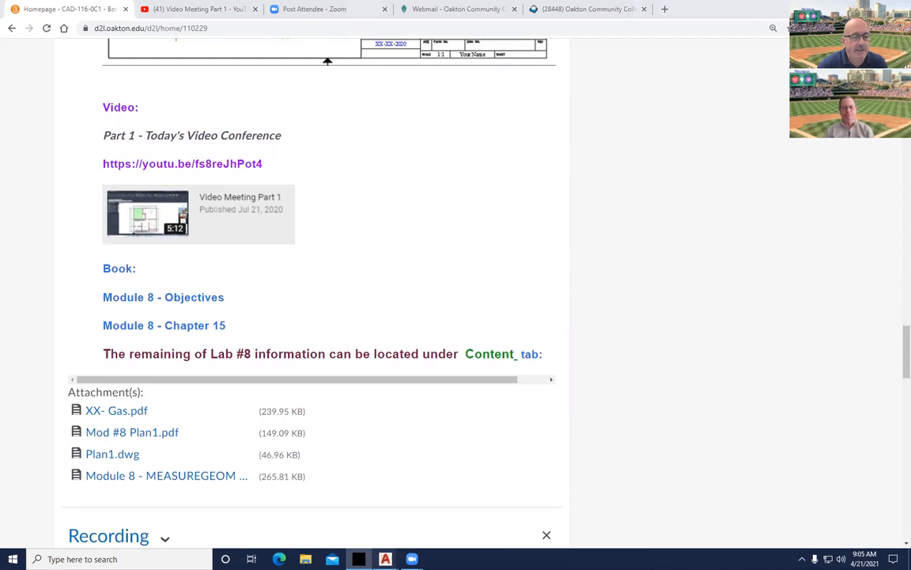
{"action": "mouse_move", "coordinate": [385, 559]}
{"action": "left_click", "coordinate": [324, 516]}
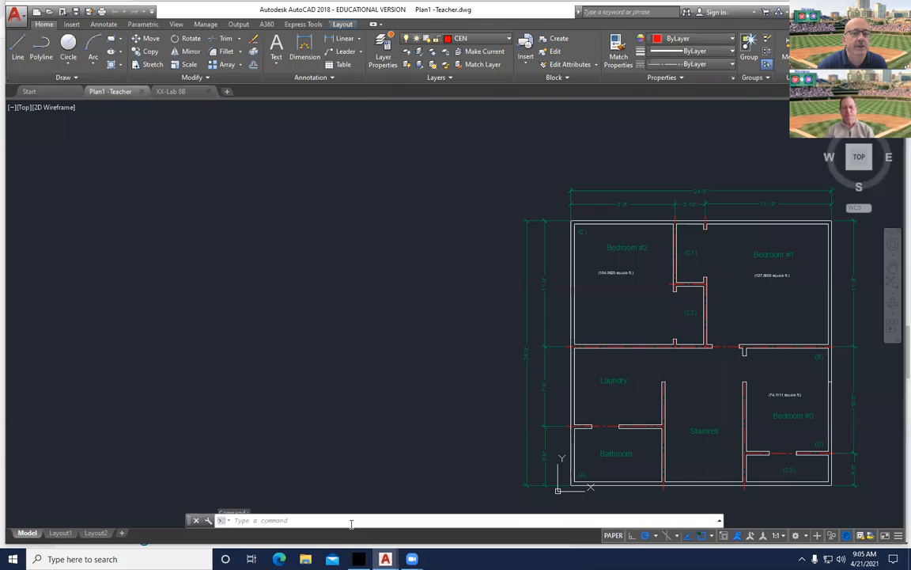
Set the 2D model space uniform background to White under Options > Display > Colors.
{"action": "mouse_move", "coordinate": [555, 360]}
{"action": "middle_mouse_down"}
{"action": "mouse_move", "coordinate": [495, 324]}
{"action": "mouse_move", "coordinate": [387, 307]}
{"action": "mouse_move", "coordinate": [301, 319]}
{"action": "middle_mouse_up"}
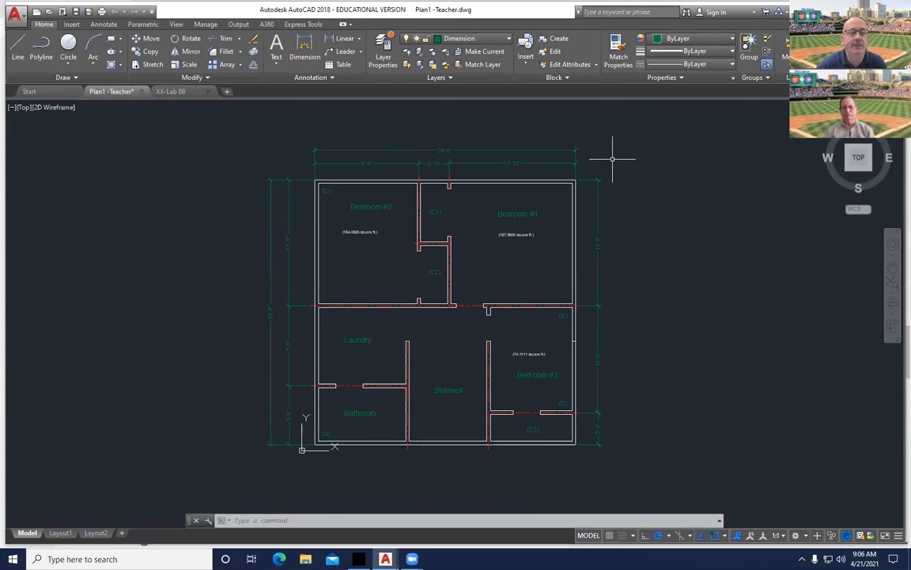
{"action": "right_click", "coordinate": [654, 206]}
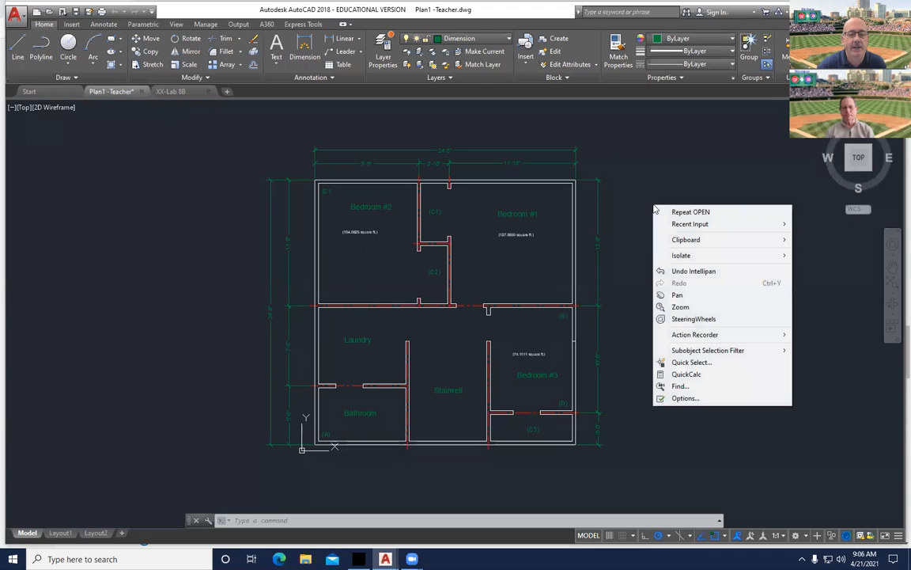
{"action": "left_click", "coordinate": [699, 398]}
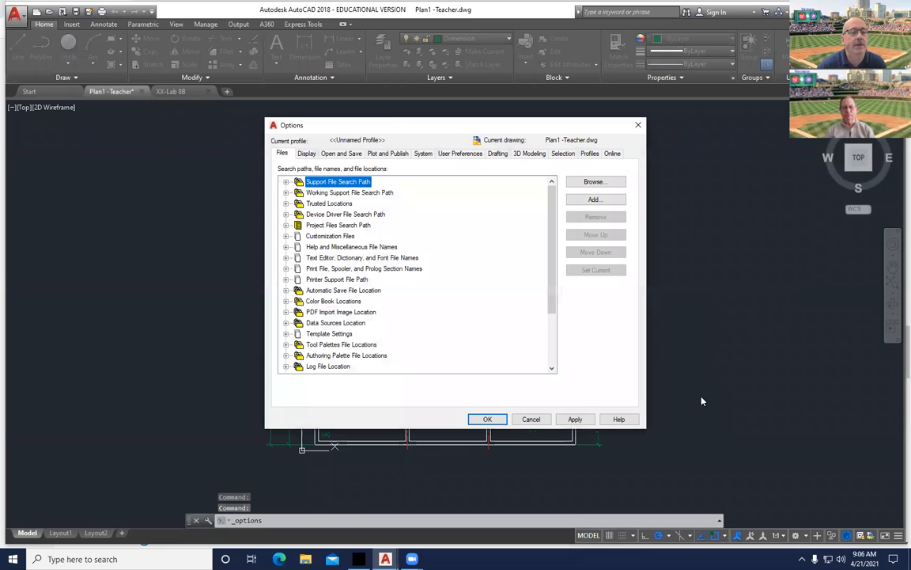
{"action": "left_click", "coordinate": [307, 154]}
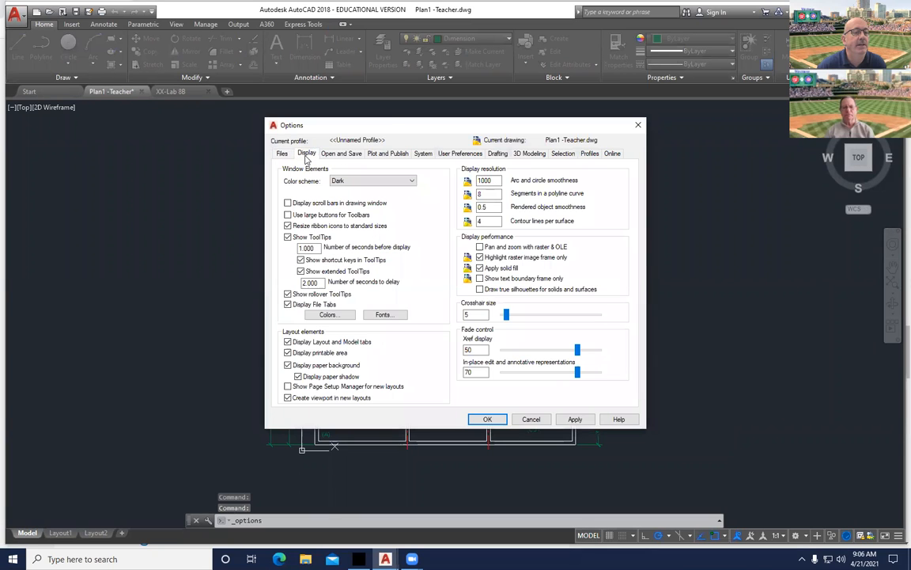
{"action": "left_click", "coordinate": [321, 317]}
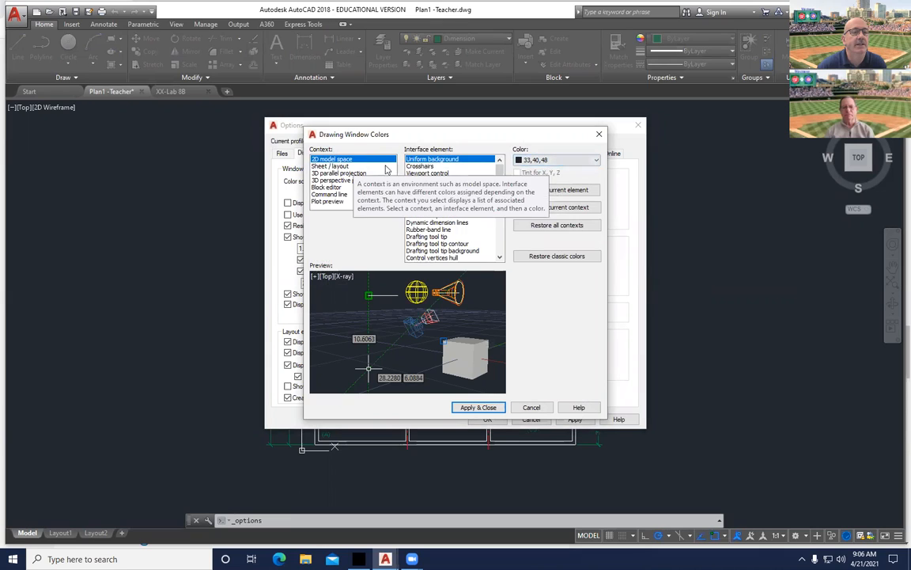
{"action": "left_click", "coordinate": [585, 161]}
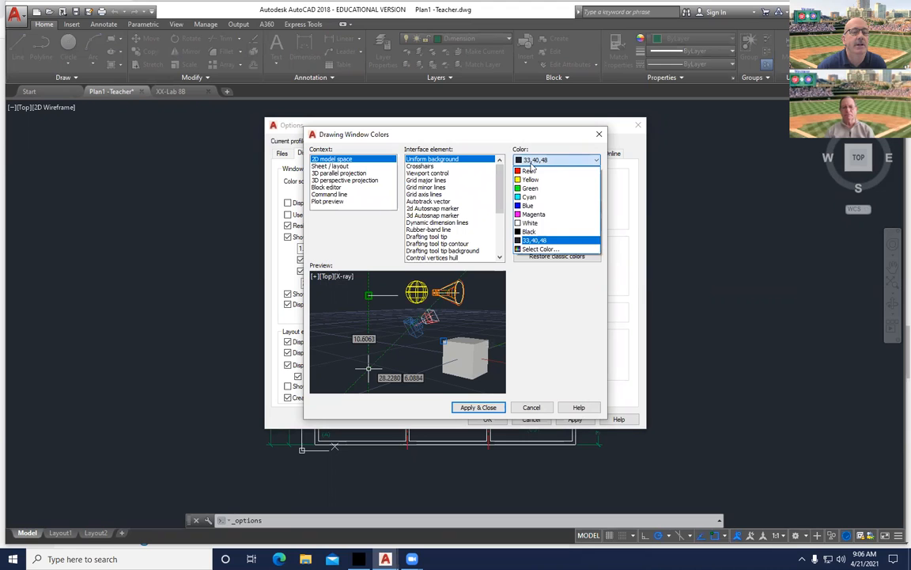
{"action": "left_click", "coordinate": [542, 224]}
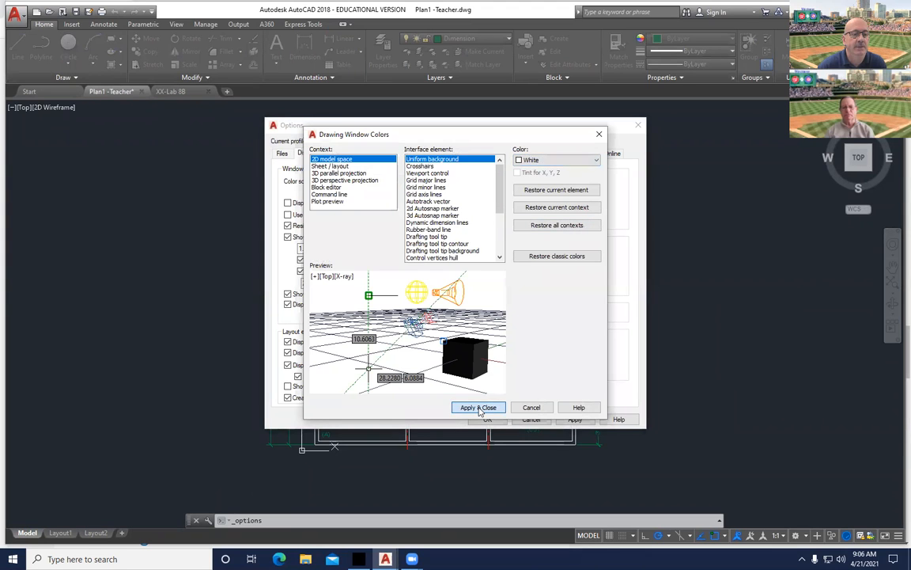
{"action": "left_click", "coordinate": [486, 406]}
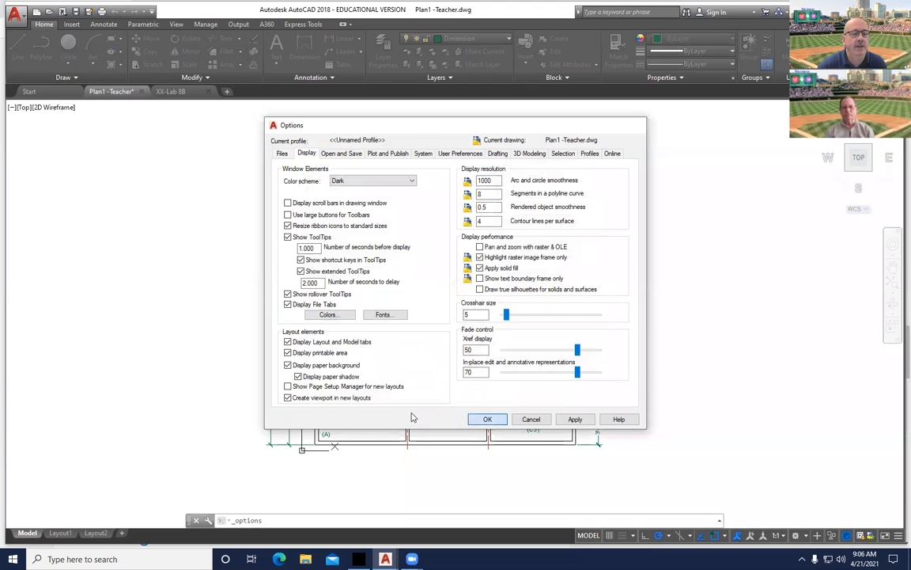
{"action": "left_click", "coordinate": [488, 419]}
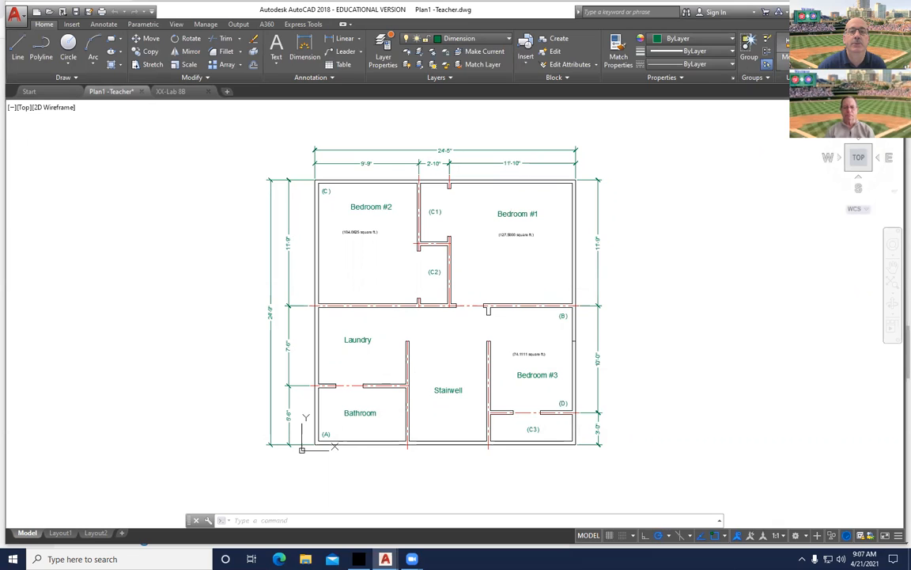
Start an Area measurement and pick Bedroom #2's bottom-left, top-left and top-wall corners.
{"action": "left_click", "coordinate": [787, 67]}
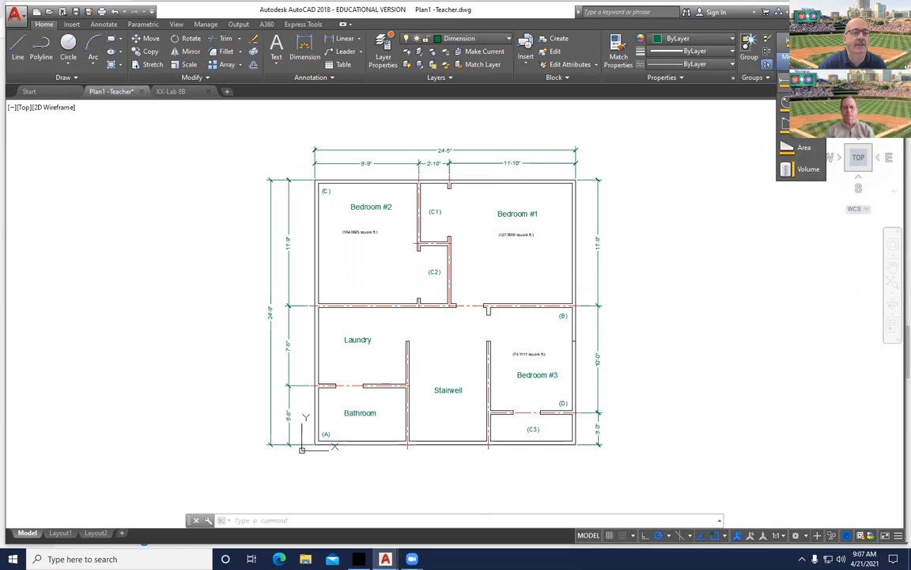
{"action": "left_click", "coordinate": [805, 149]}
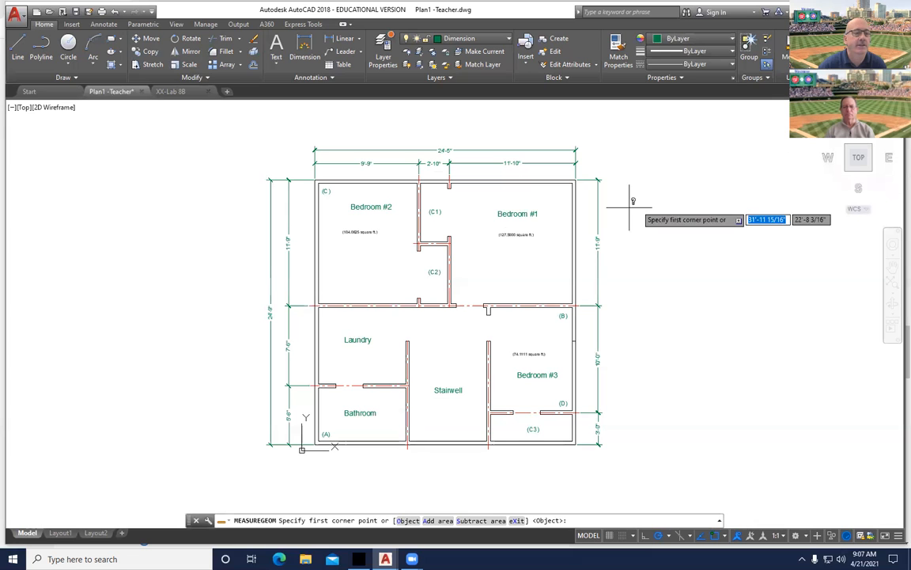
{"action": "left_click", "coordinate": [318, 305]}
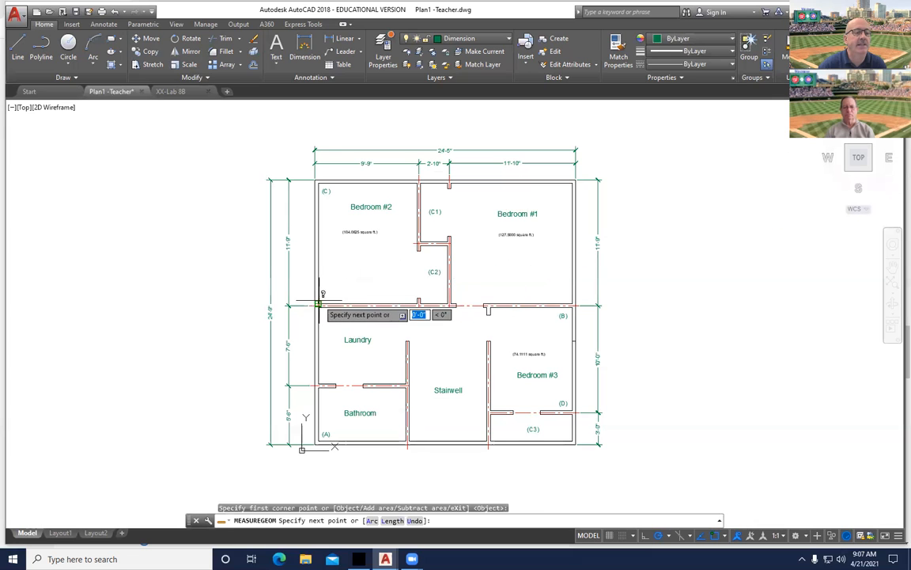
{"action": "left_click", "coordinate": [319, 181]}
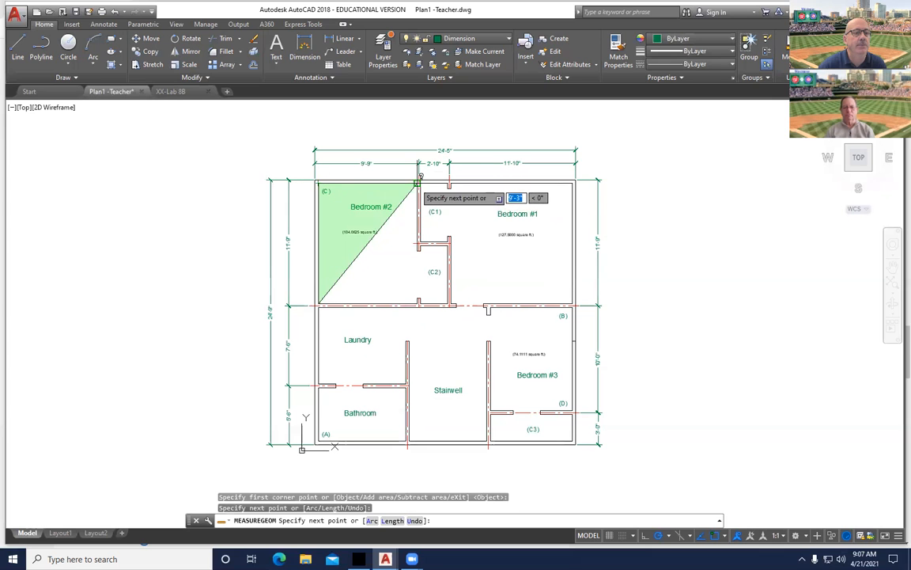
{"action": "left_click", "coordinate": [417, 184]}
{"action": "scroll", "coordinate": [398, 280], "scroll_direction": "up", "scroll_amount": 5}
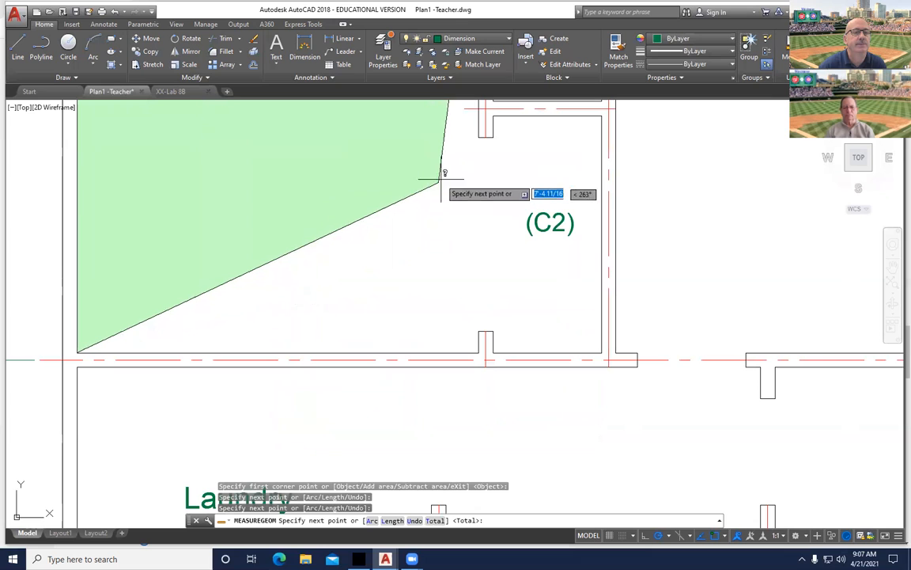
Trace the C2 alcove and door jamb corners, getting 119.1944 sq ft and a 48'-8" perimeter.
{"action": "left_click", "coordinate": [490, 137]}
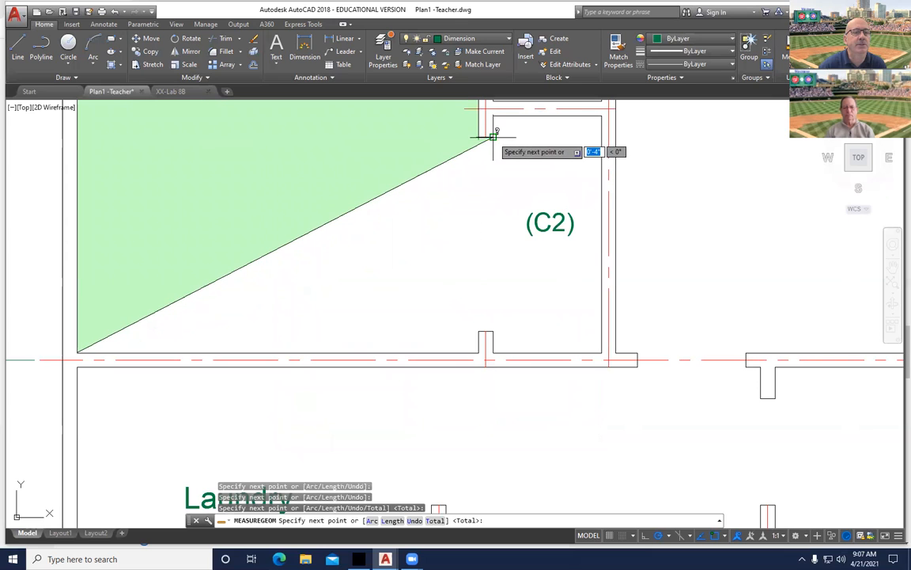
{"action": "left_click", "coordinate": [479, 137]}
{"action": "left_click", "coordinate": [479, 115]}
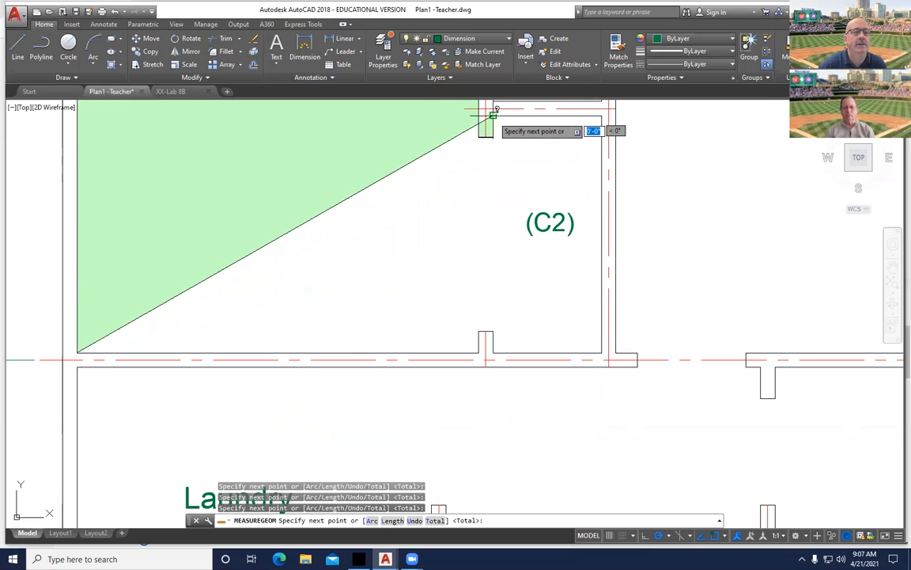
{"action": "left_click", "coordinate": [601, 116]}
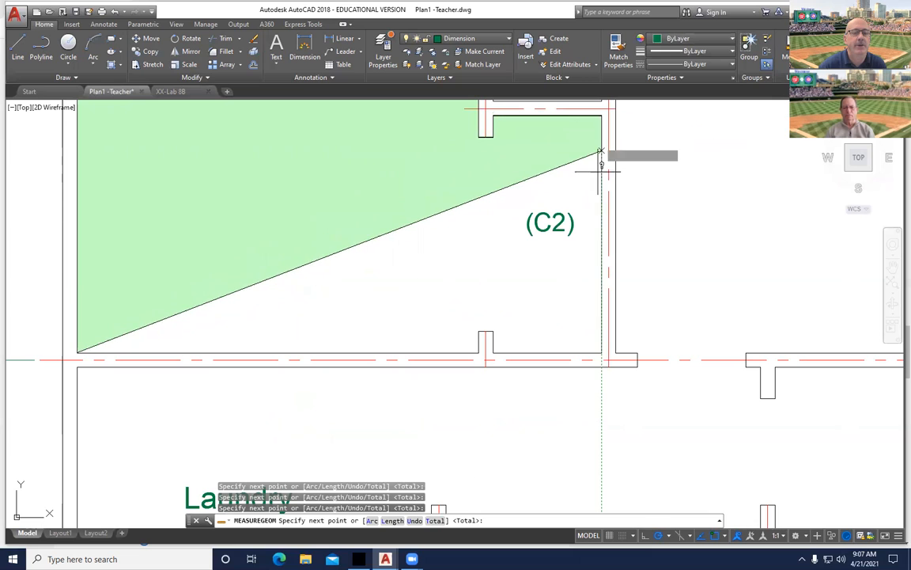
{"action": "left_click", "coordinate": [601, 352]}
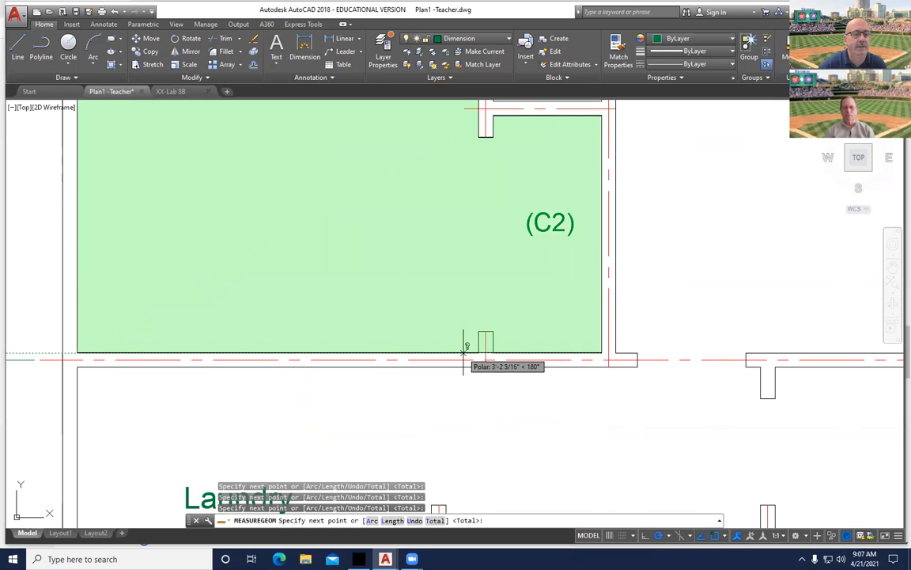
{"action": "left_click", "coordinate": [493, 331]}
{"action": "left_click", "coordinate": [478, 330]}
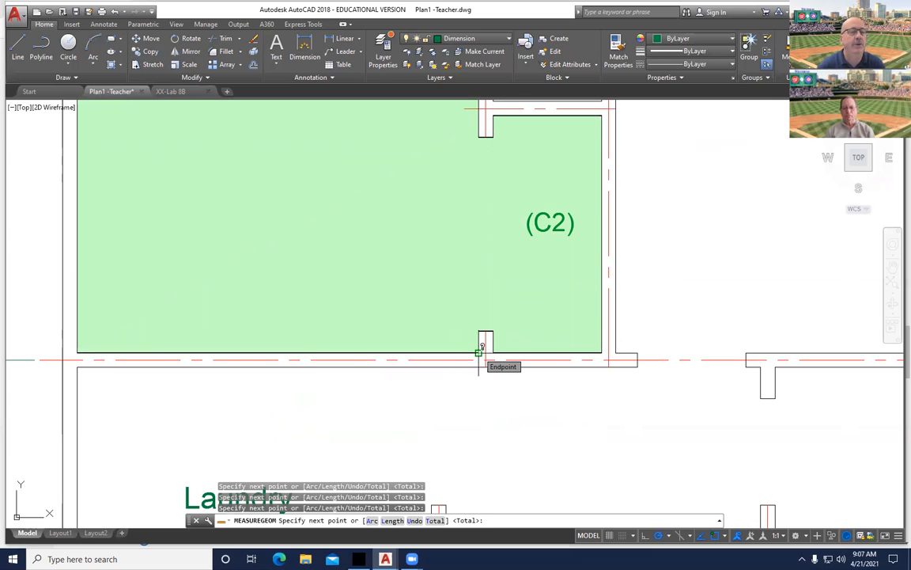
{"action": "scroll", "coordinate": [485, 351], "scroll_direction": "down", "scroll_amount": 5}
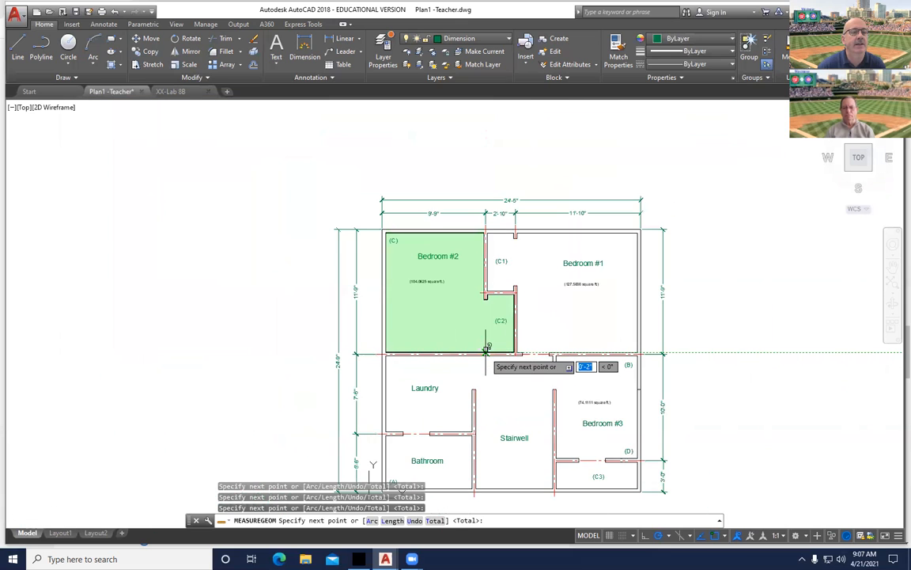
{"action": "scroll", "coordinate": [486, 351], "scroll_direction": "up", "scroll_amount": 4}
{"action": "middle_click_drag", "start_coordinate": [484, 348], "coordinate": [532, 452]}
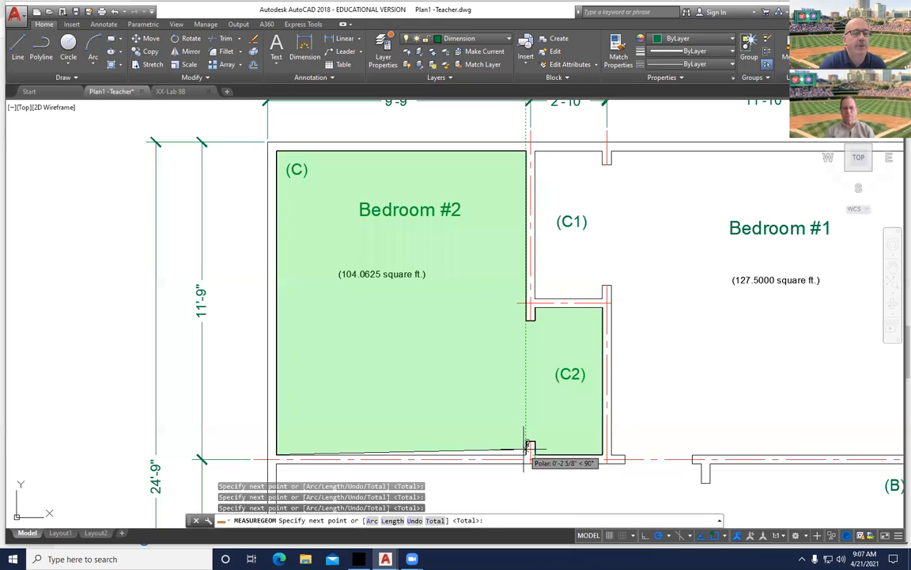
{"action": "key", "text": "Return"}
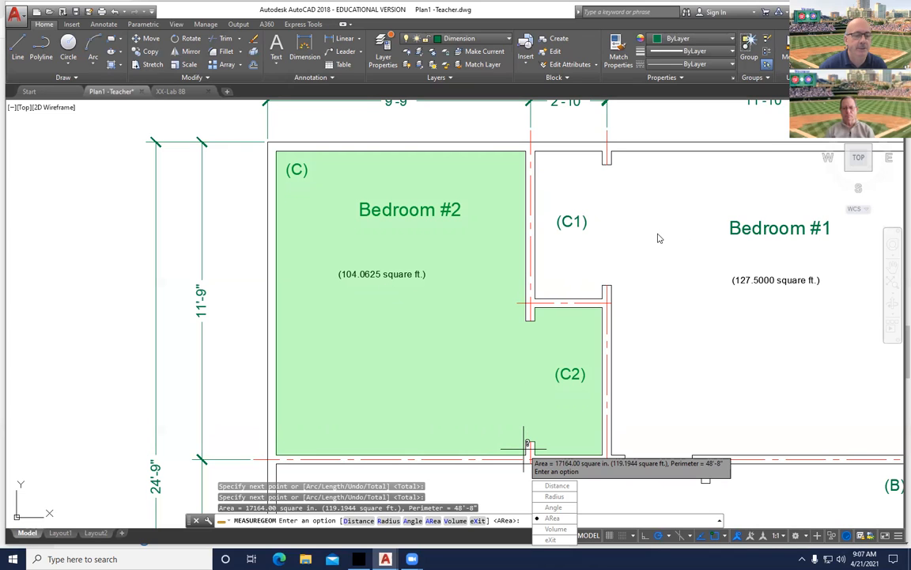
Restart the Area measurement from the Measure tools list.
{"action": "key", "text": "Return"}
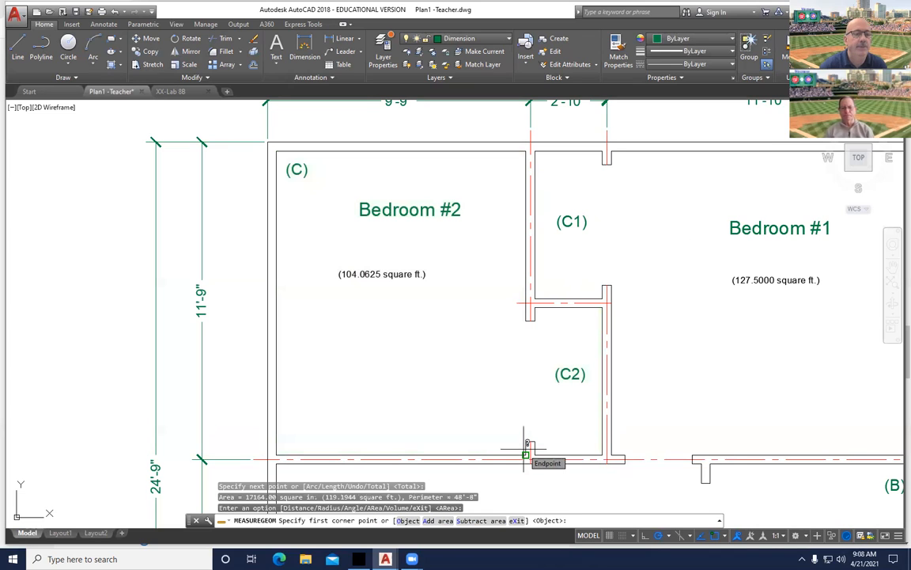
{"action": "right_click", "coordinate": [315, 341]}
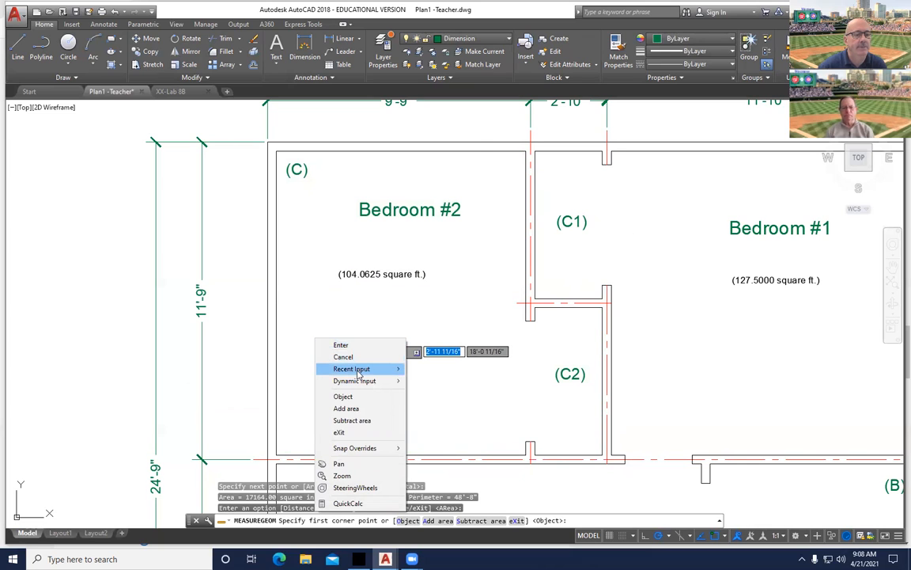
{"action": "mouse_move", "coordinate": [358, 372]}
{"action": "left_click", "coordinate": [475, 302]}
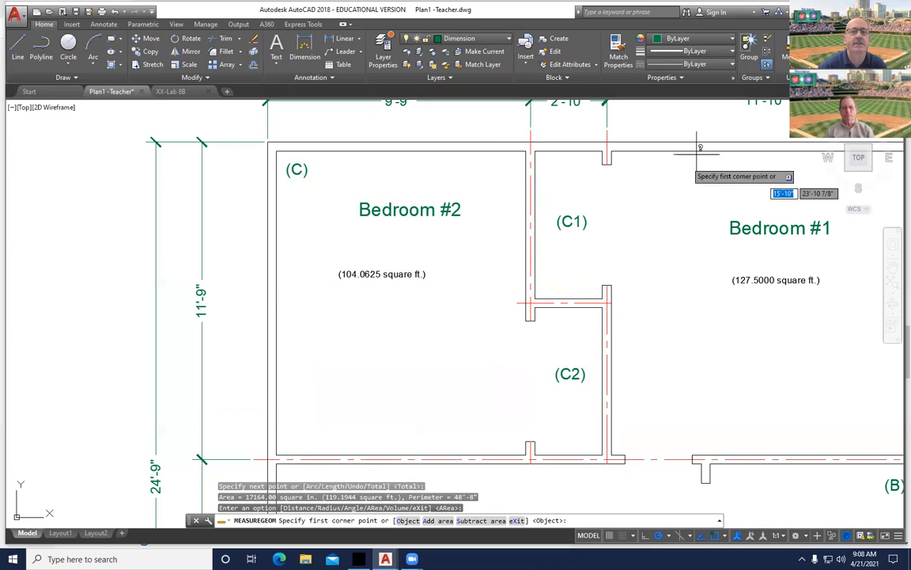
{"action": "left_click", "coordinate": [796, 64]}
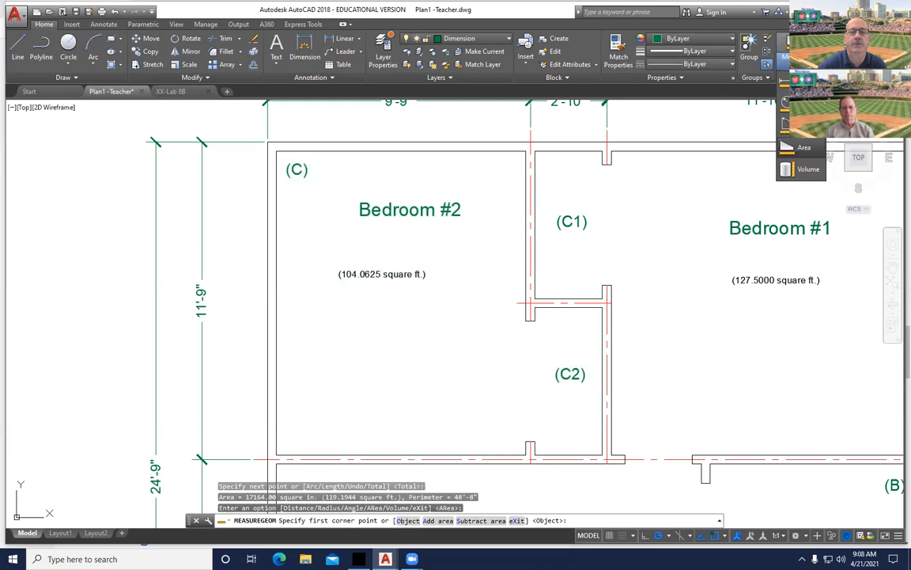
{"action": "left_click", "coordinate": [801, 147]}
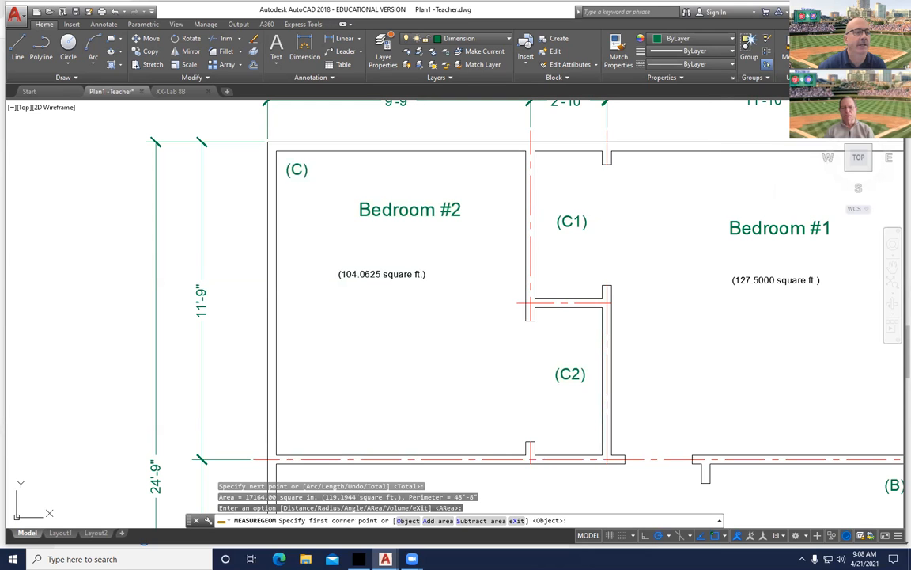
Pick Bedroom #2's four corners for 104.0625 sq ft, then cancel and select its area label.
{"action": "left_click", "coordinate": [276, 455]}
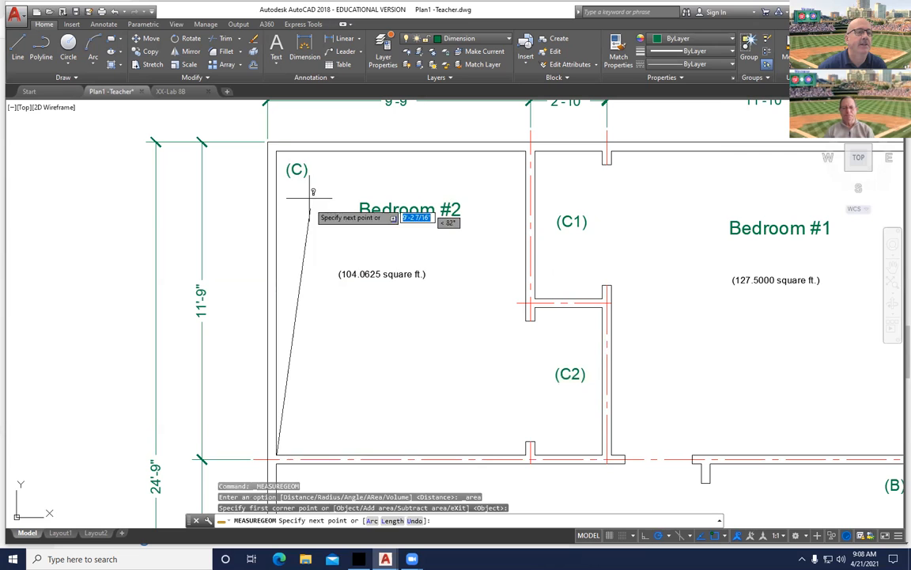
{"action": "left_click", "coordinate": [276, 150]}
{"action": "left_click", "coordinate": [525, 149]}
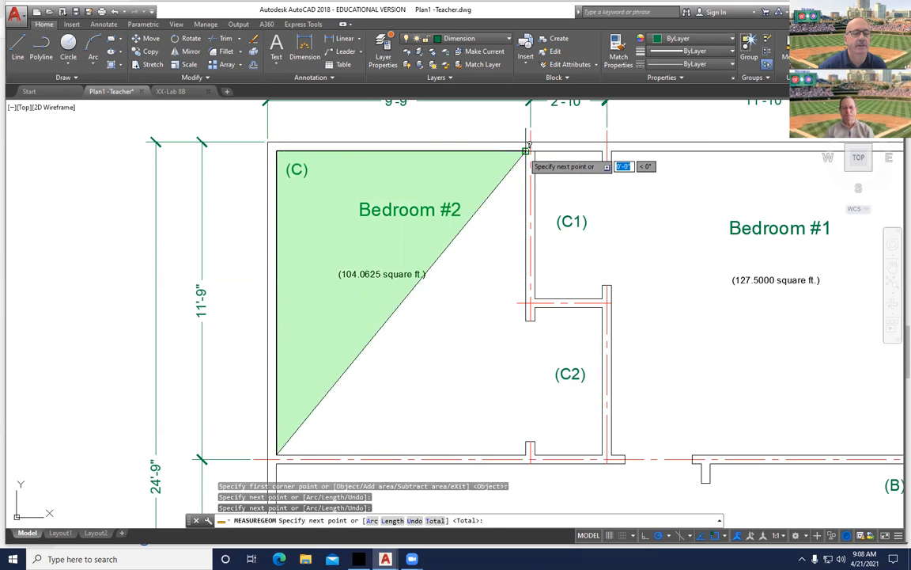
{"action": "left_click", "coordinate": [525, 455]}
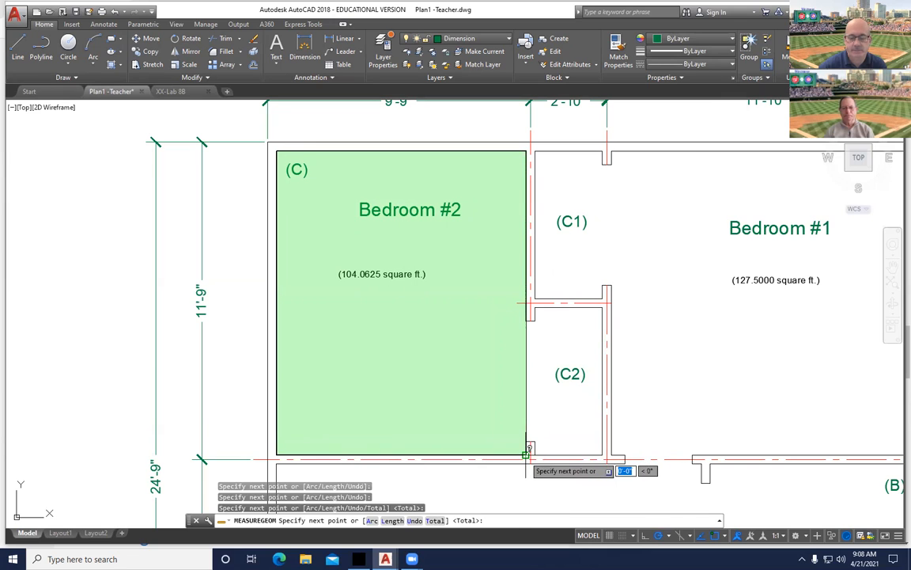
{"action": "key", "text": "Return"}
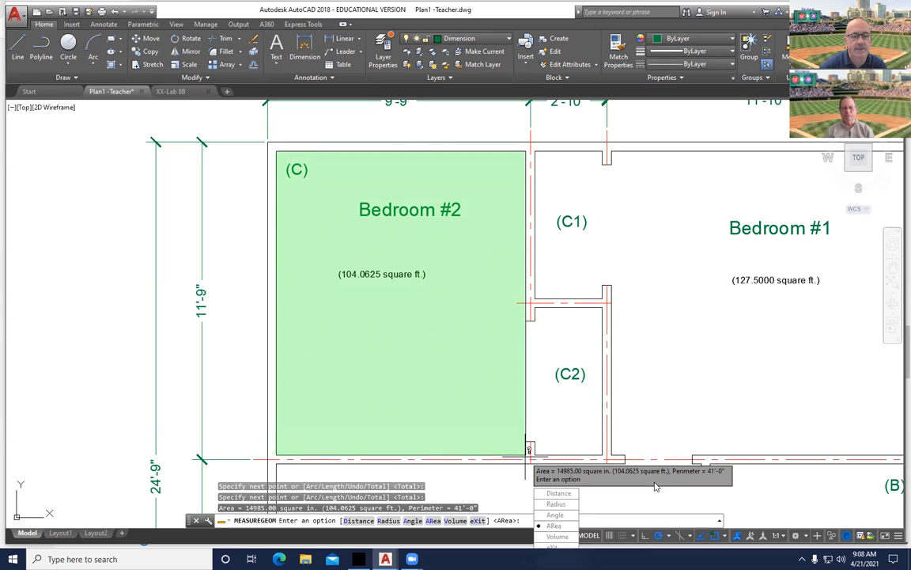
{"action": "key", "text": "Escape"}
{"action": "left_click", "coordinate": [380, 274]}
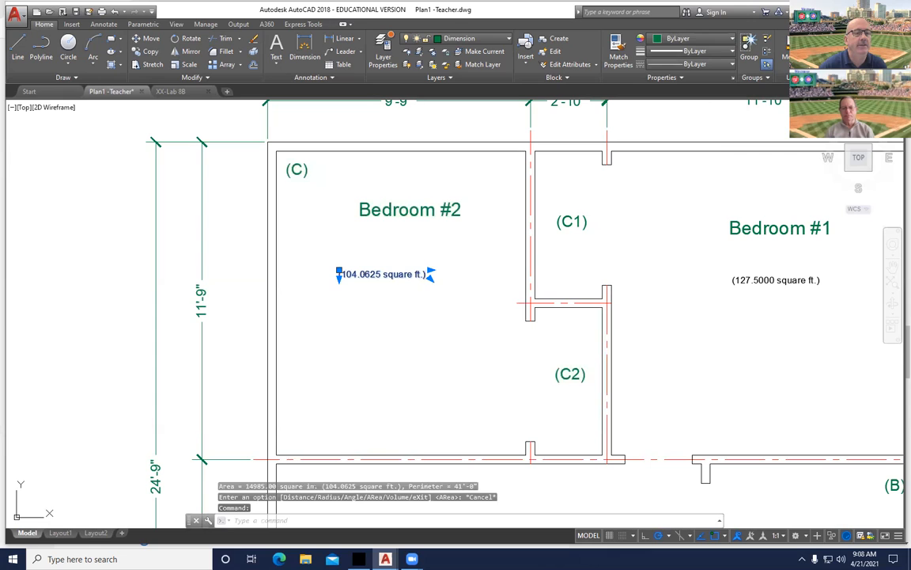
Add ' without closet' to the Bedroom #2 area label and zoom out to the whole plan.
{"action": "double_click", "coordinate": [382, 274]}
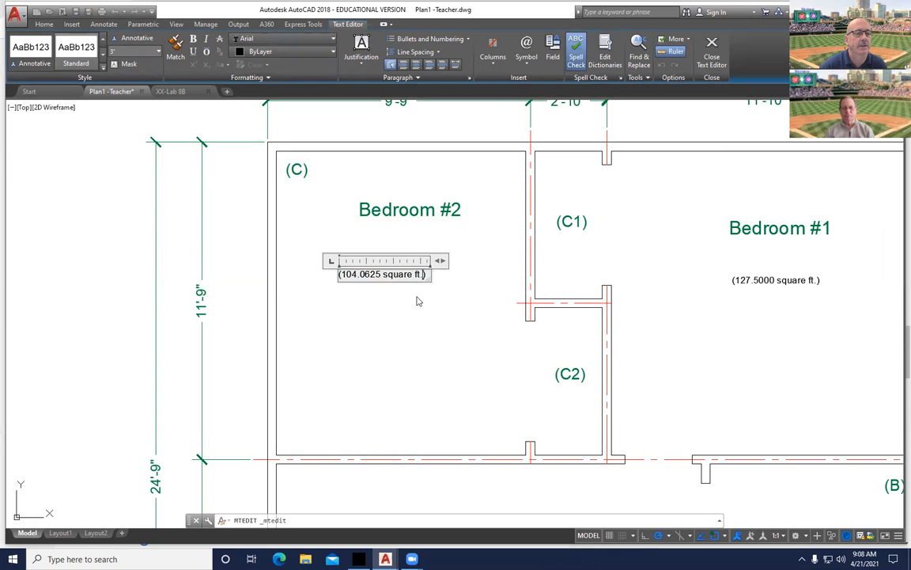
{"action": "type", "text": "withou"}
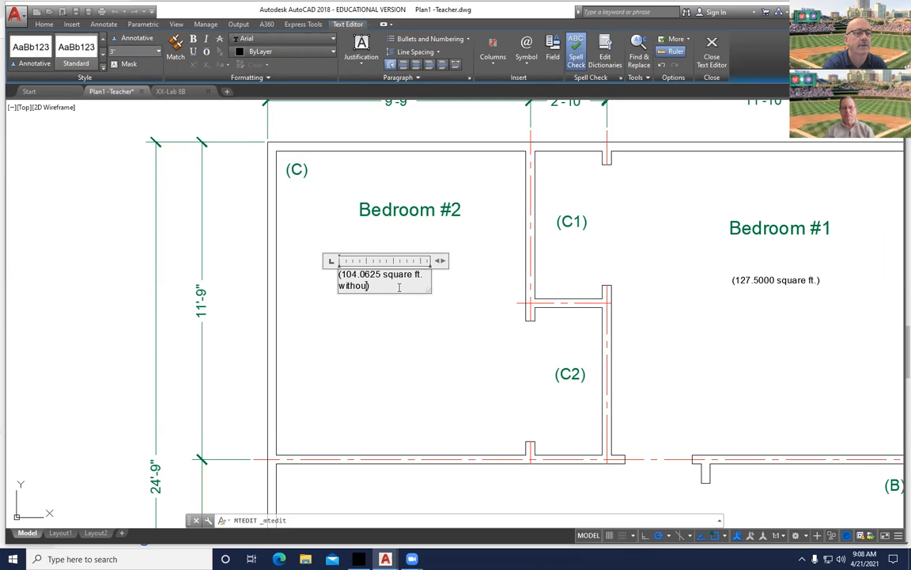
{"action": "type", "text": "t close"}
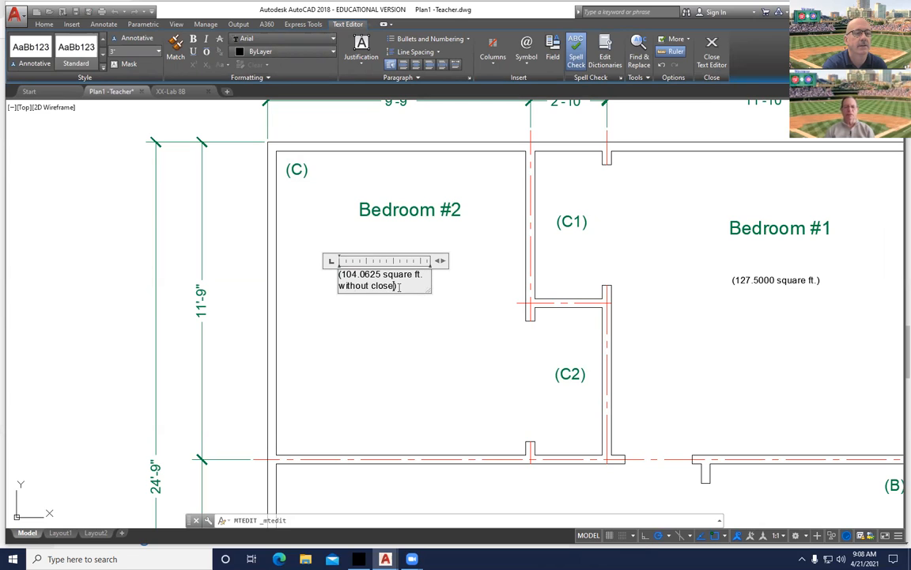
{"action": "type", "text": "t"}
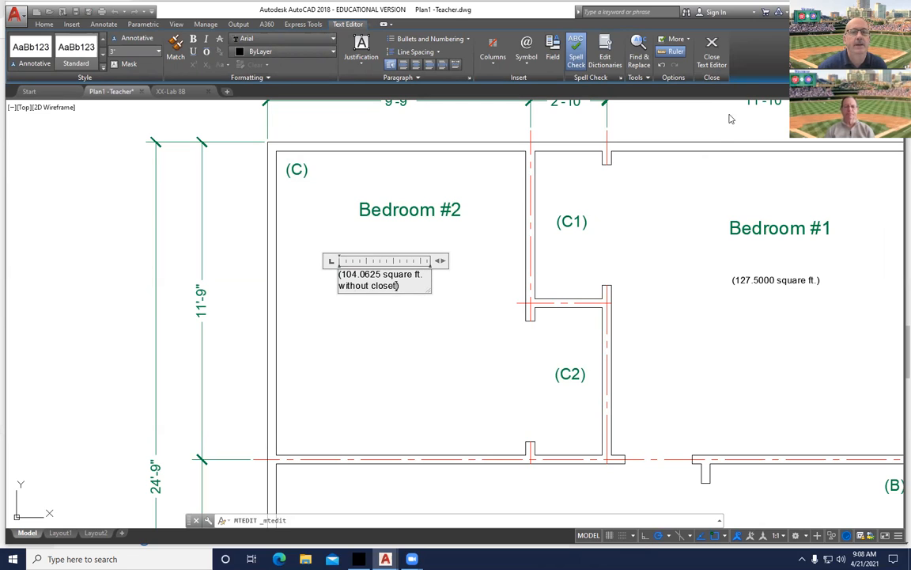
{"action": "left_click", "coordinate": [711, 60]}
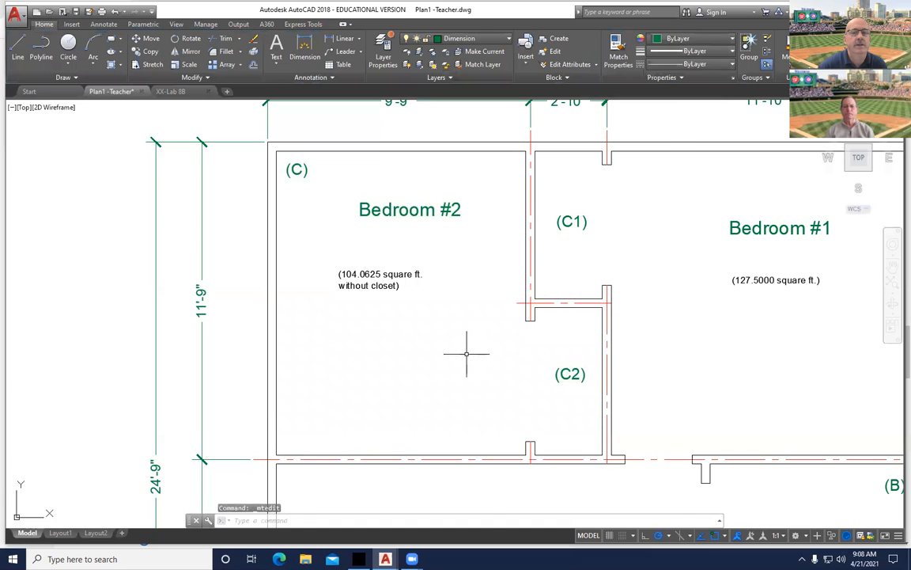
{"action": "scroll", "coordinate": [469, 350], "scroll_direction": "down", "scroll_amount": 2}
{"action": "middle_click_drag", "start_coordinate": [524, 356], "coordinate": [485, 279]}
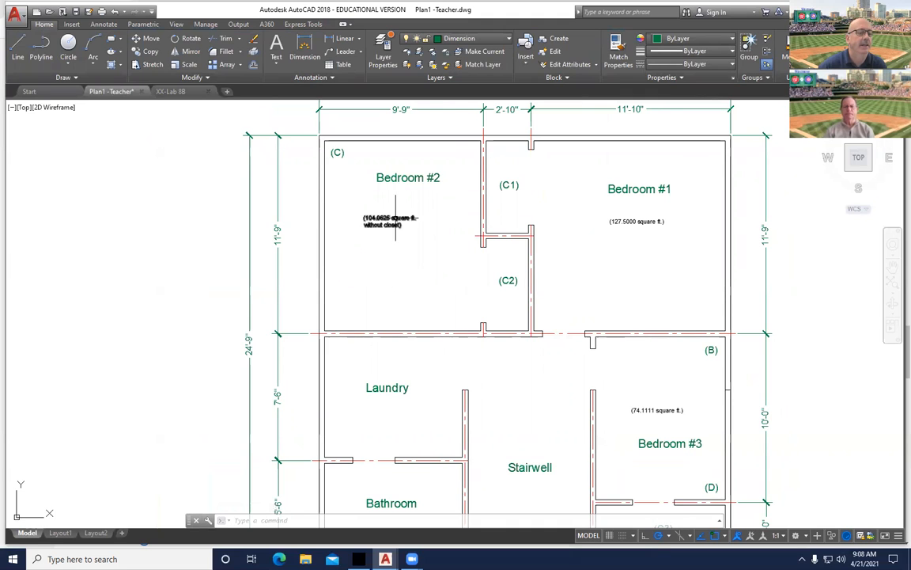
{"action": "key", "text": "alt+Tab"}
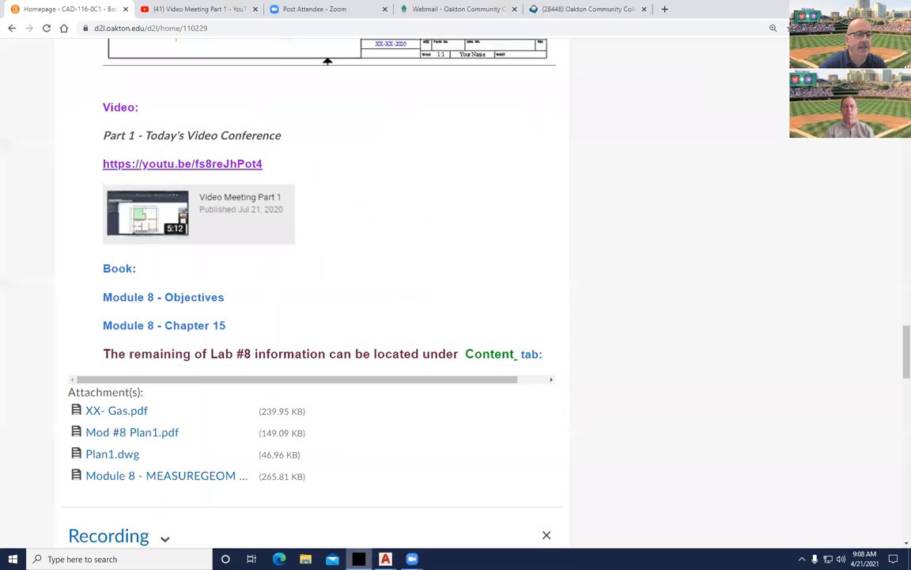
Open the Module 8 - Objectives PDF at 150% to read Chapter 15's learning objectives.
{"action": "scroll", "coordinate": [303, 312], "scroll_direction": "up", "scroll_amount": 3, "text": "ctrl"}
{"action": "scroll", "coordinate": [301, 317], "scroll_direction": "up", "scroll_amount": 2}
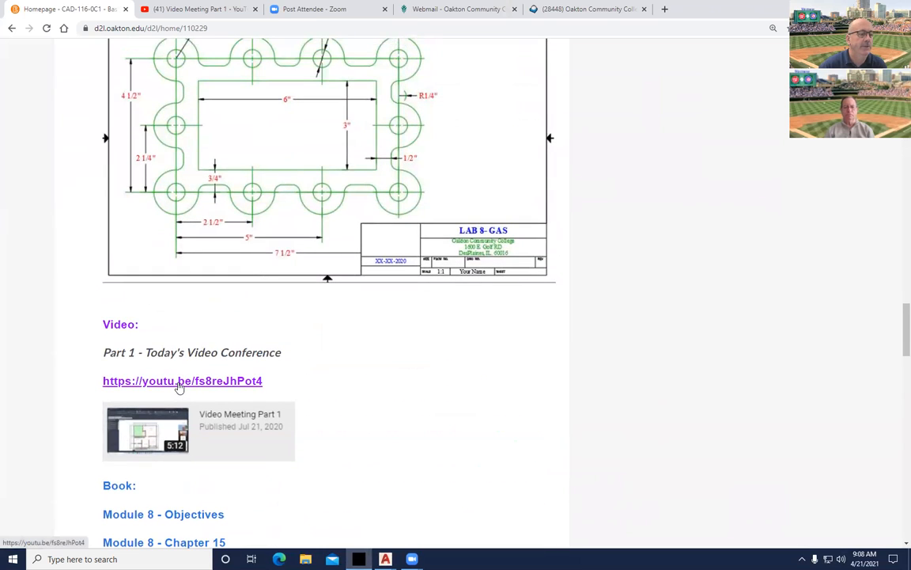
{"action": "scroll", "coordinate": [184, 386], "scroll_direction": "down", "scroll_amount": 2}
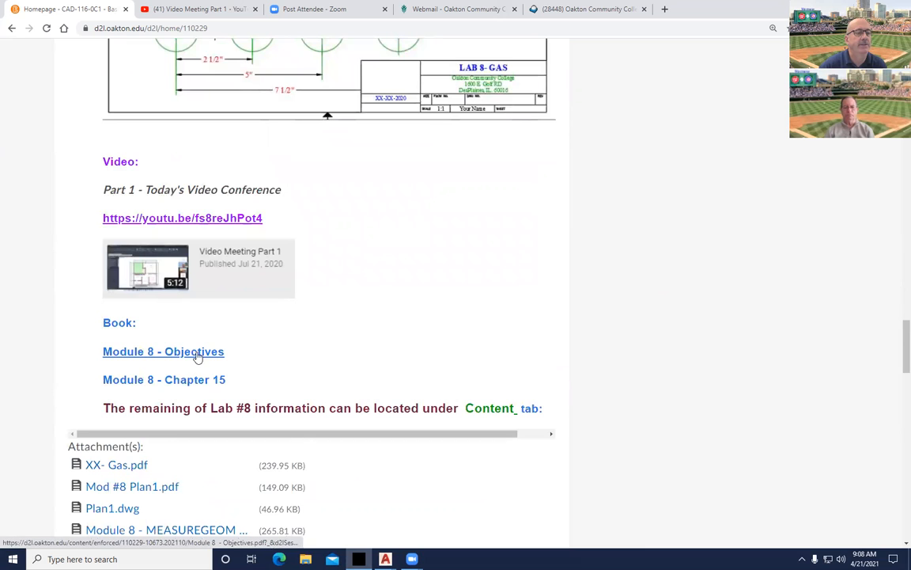
{"action": "left_click", "coordinate": [198, 356]}
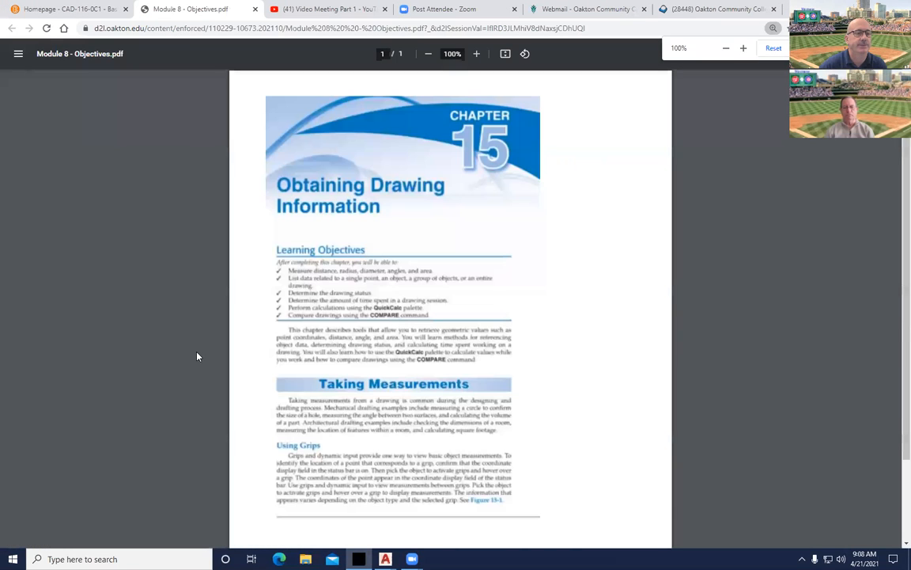
{"action": "left_click", "coordinate": [478, 53]}
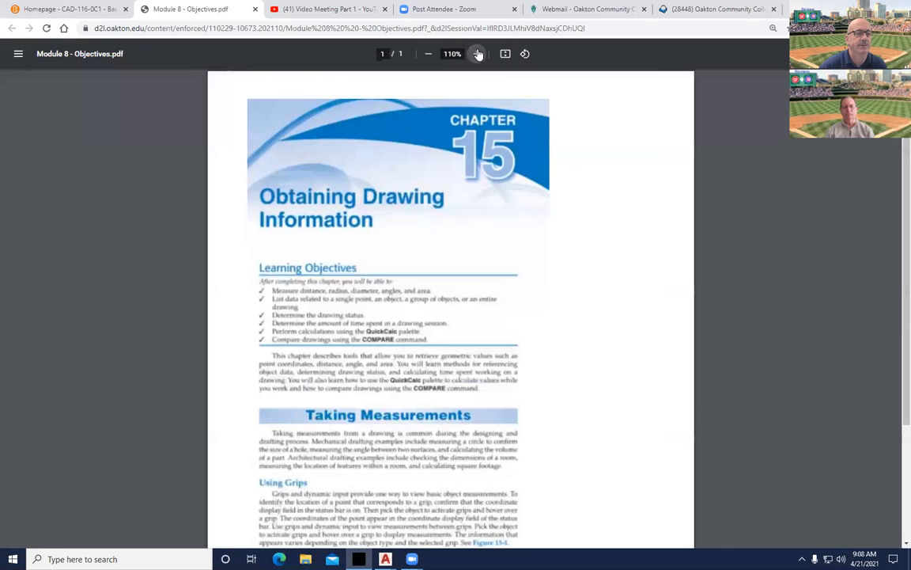
{"action": "left_click", "coordinate": [478, 53]}
{"action": "left_click", "coordinate": [478, 53]}
{"action": "scroll", "coordinate": [253, 342], "scroll_direction": "down", "scroll_amount": 2}
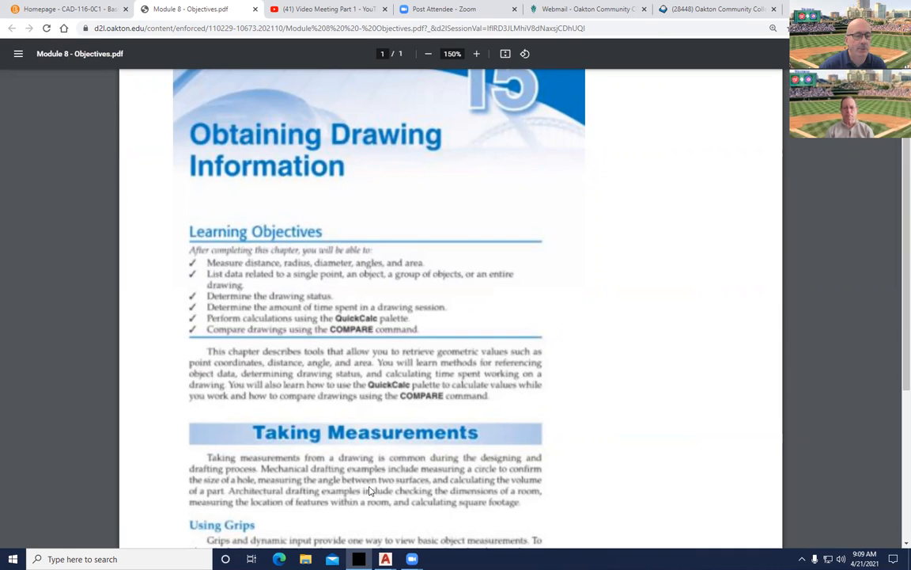
Return to the Plan1 drawing, centre the floor plan, and cancel an accidental text-edit command.
{"action": "mouse_move", "coordinate": [385, 559]}
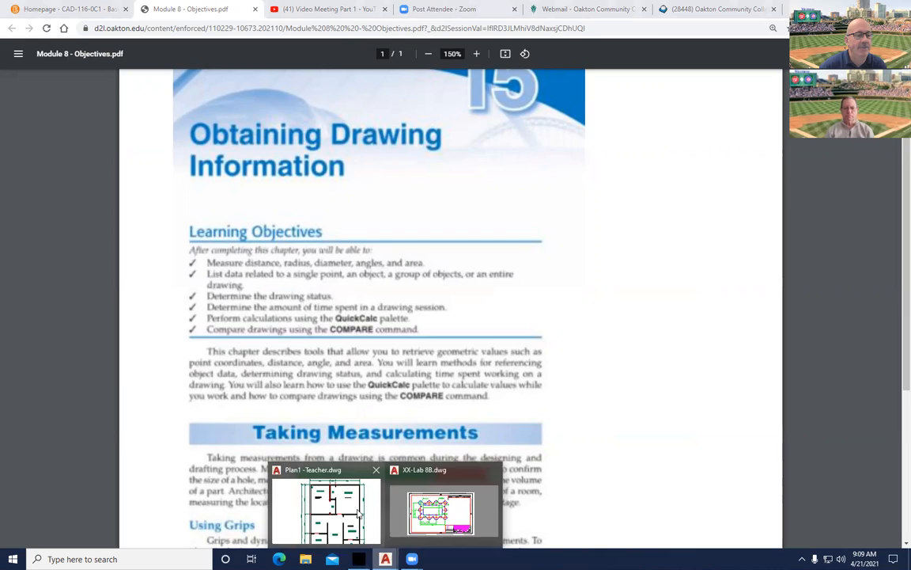
{"action": "left_click", "coordinate": [346, 510]}
{"action": "scroll", "coordinate": [584, 342], "scroll_direction": "down", "scroll_amount": 2}
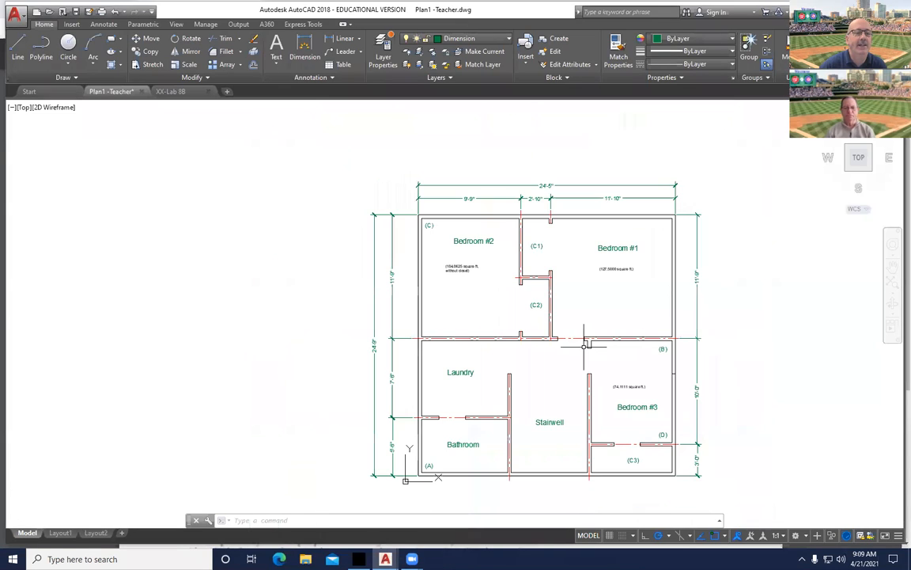
{"action": "middle_click_drag", "start_coordinate": [568, 364], "coordinate": [525, 321]}
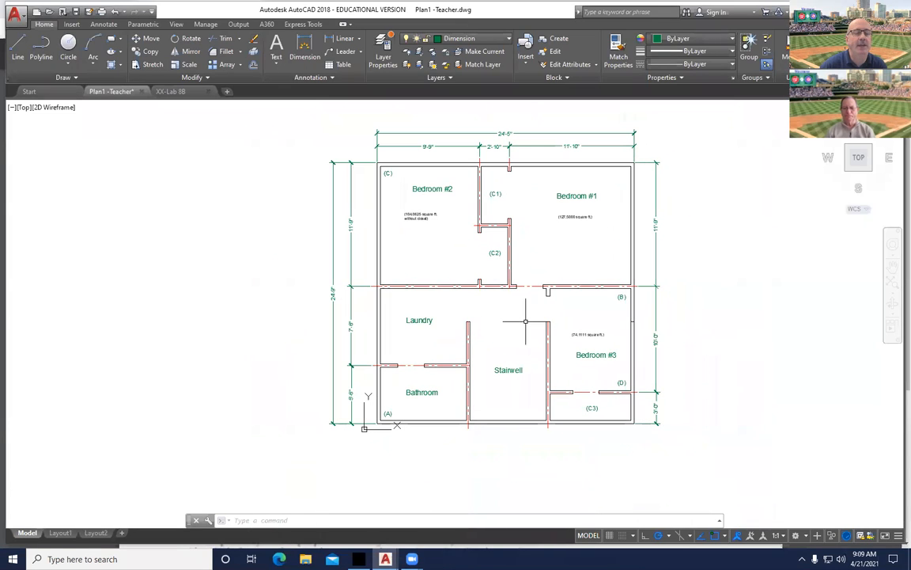
{"action": "type", "text": "time"}
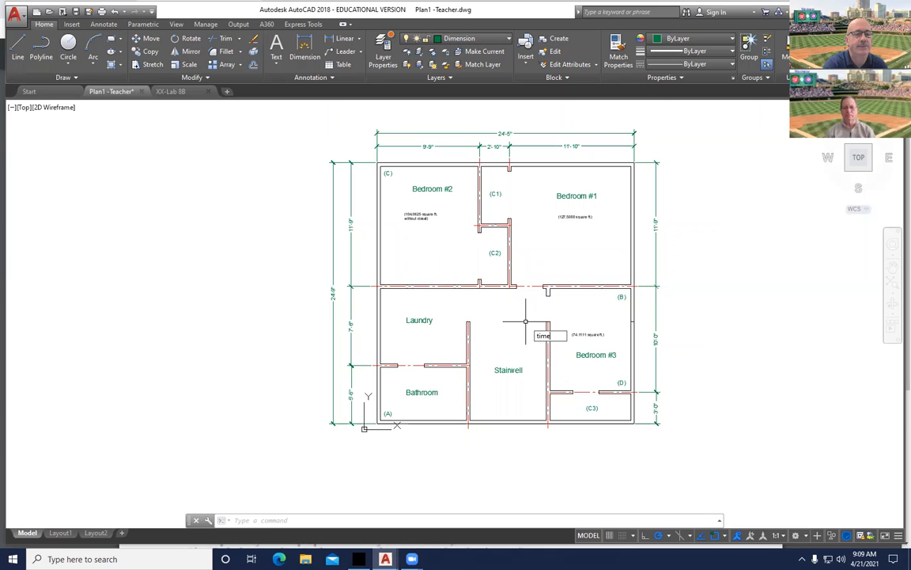
{"action": "left_click", "coordinate": [525, 322]}
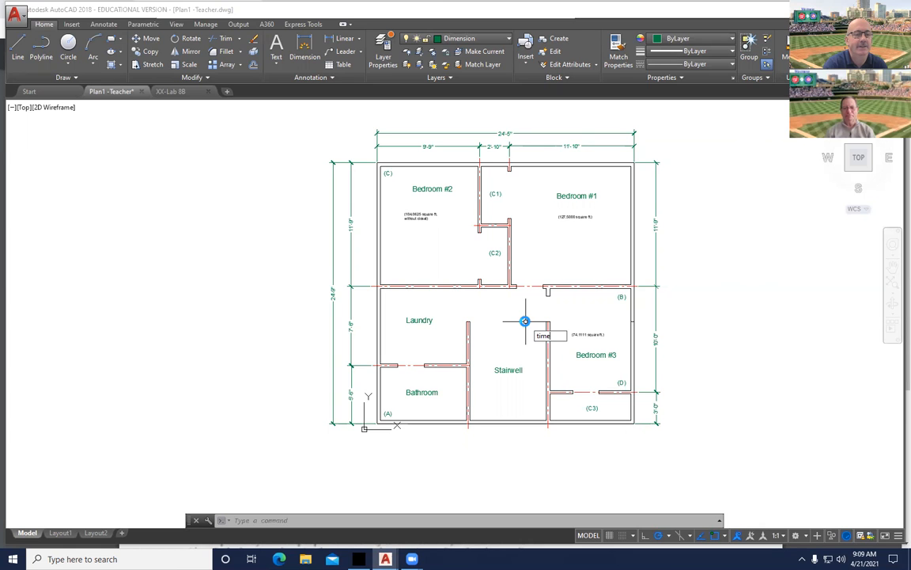
{"action": "key", "text": "Return"}
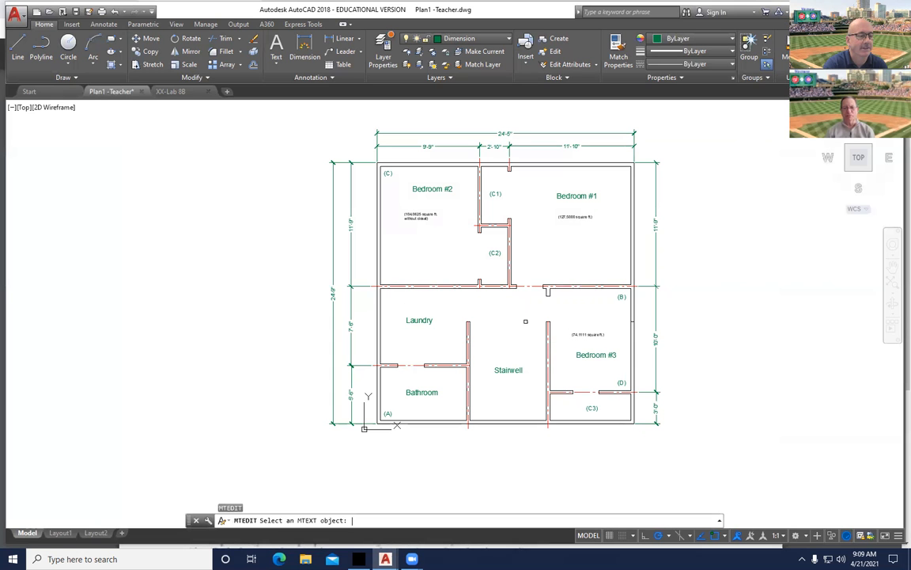
{"action": "key", "text": "Escape"}
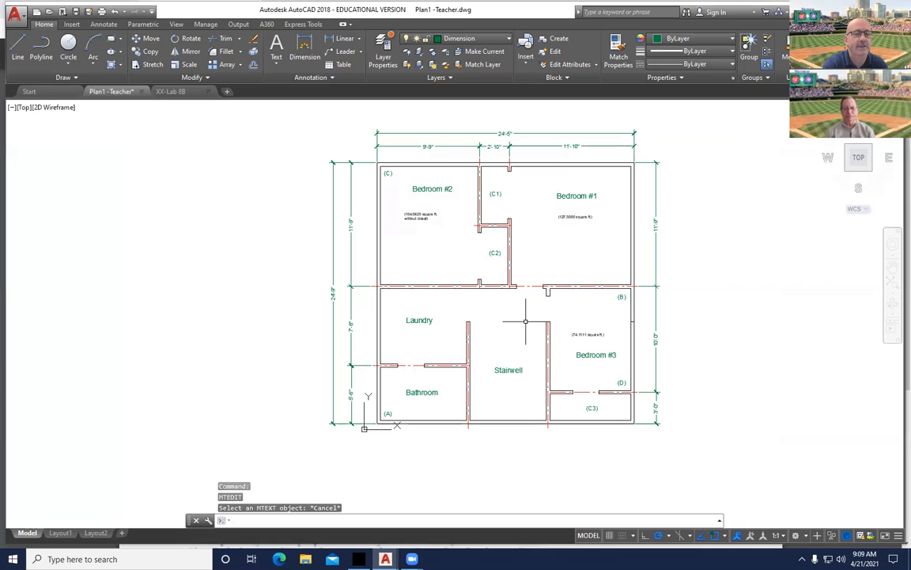
Run TIME and read the July 19, 2020 creation date in the expanded command history.
{"action": "type", "text": "time"}
{"action": "key", "text": "Return"}
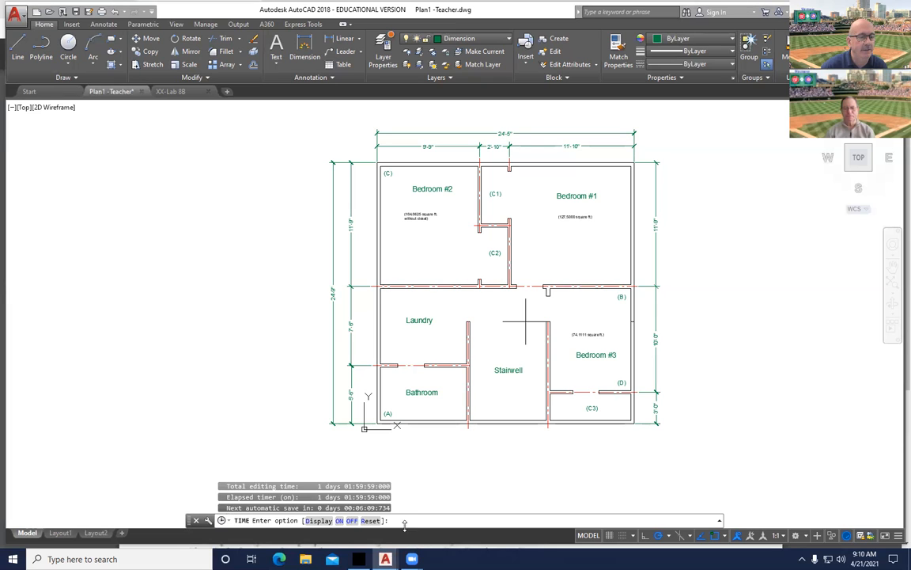
{"action": "key", "text": "F2"}
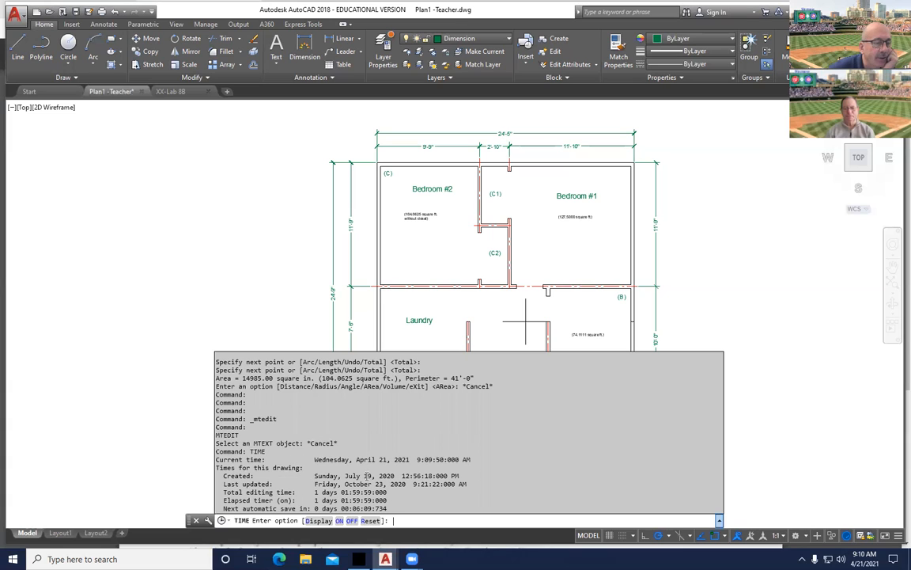
{"action": "left_click_drag", "start_coordinate": [314, 475], "coordinate": [397, 475]}
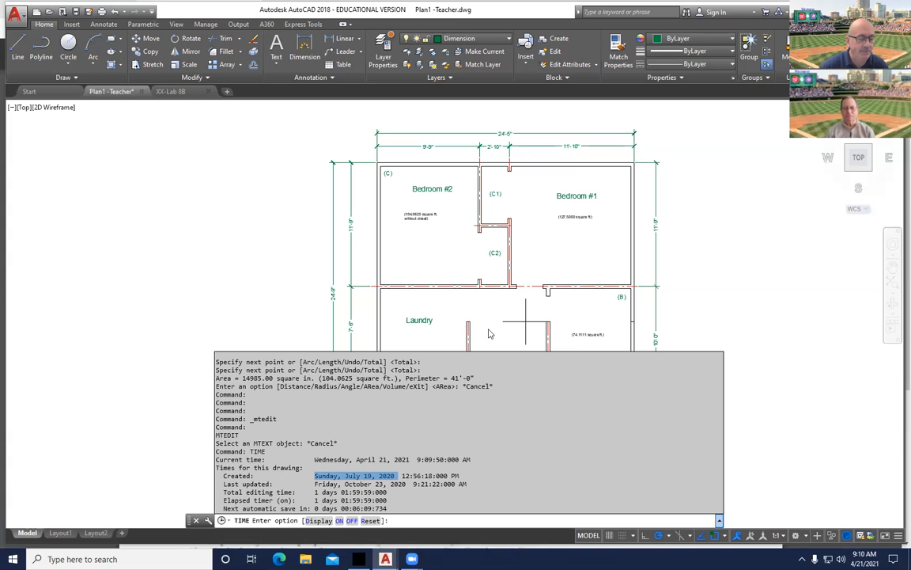
{"action": "key", "text": "Escape"}
{"action": "key", "text": "Escape"}
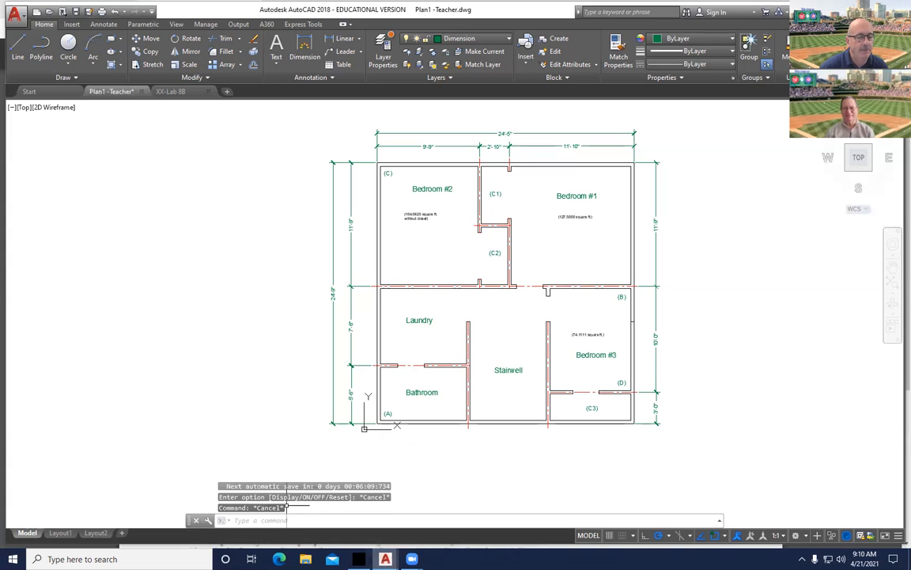
In the XX-Lab 8B gasket drawing, run TIME from paper space, read the creation date, and return to model space.
{"action": "mouse_move", "coordinate": [385, 558]}
{"action": "left_click", "coordinate": [428, 503]}
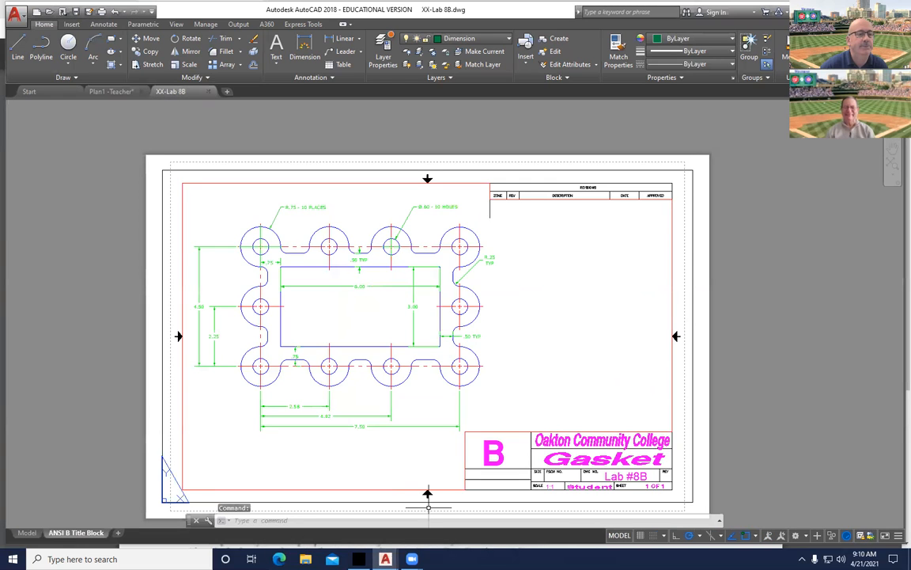
{"action": "double_click", "coordinate": [215, 467]}
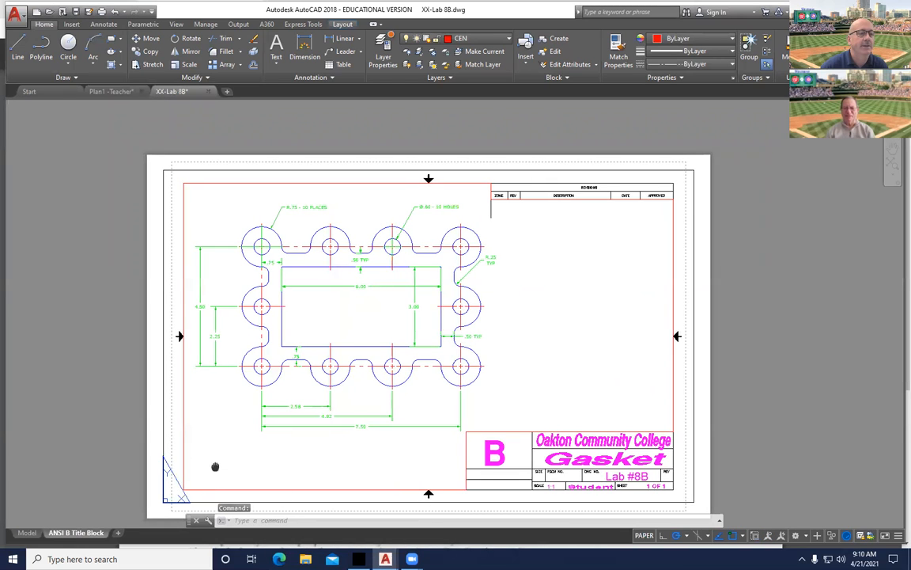
{"action": "middle_click_drag", "start_coordinate": [214, 467], "coordinate": [246, 439]}
{"action": "type", "text": "t"}
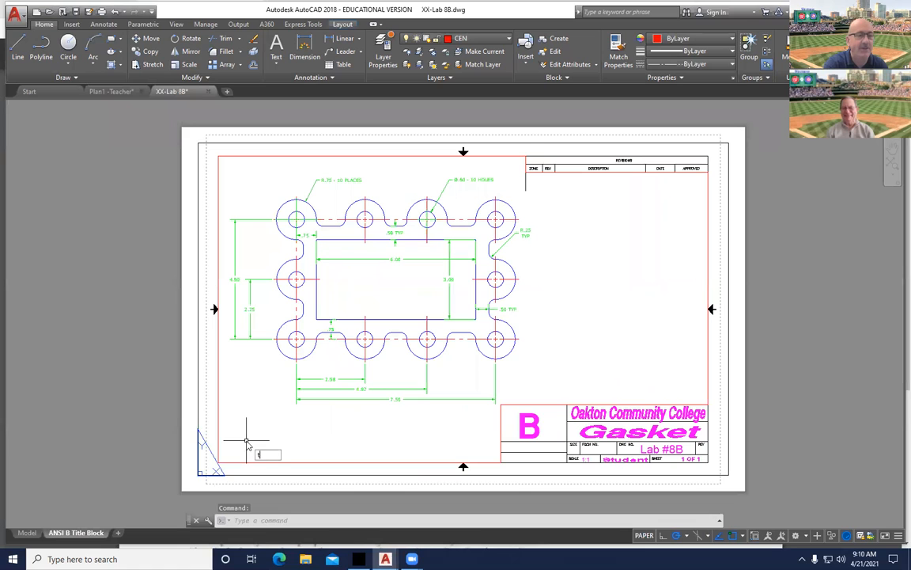
{"action": "type", "text": "ime"}
{"action": "key", "text": "Return"}
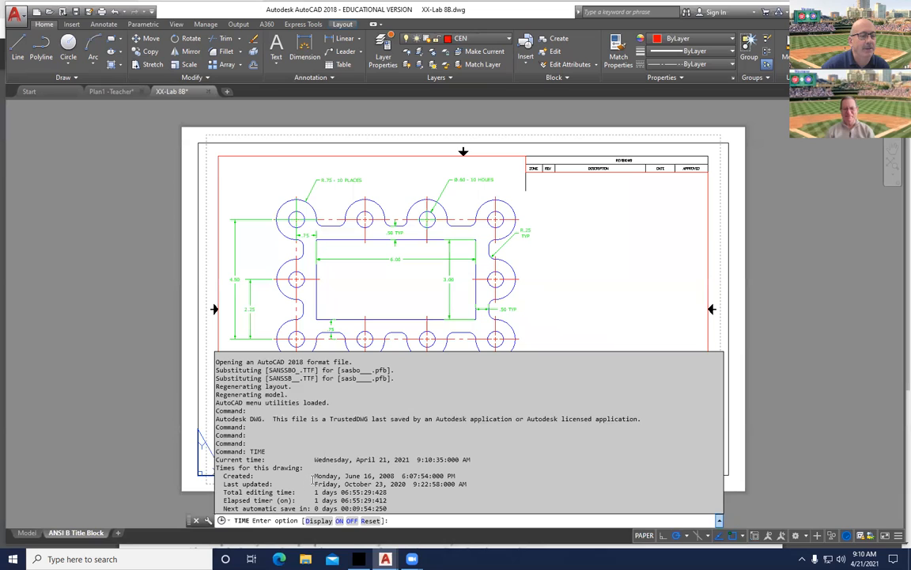
{"action": "left_click_drag", "start_coordinate": [315, 476], "coordinate": [396, 475]}
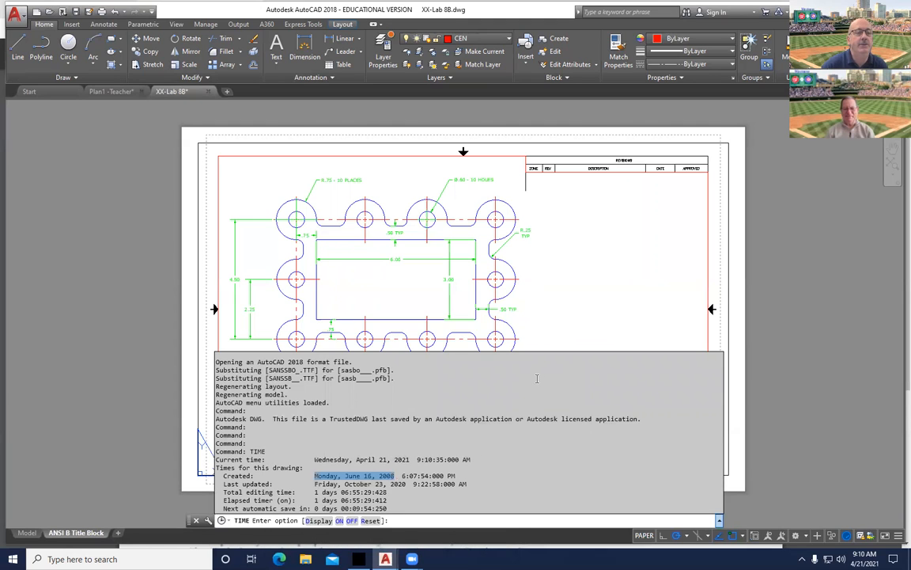
{"action": "key", "text": "Escape"}
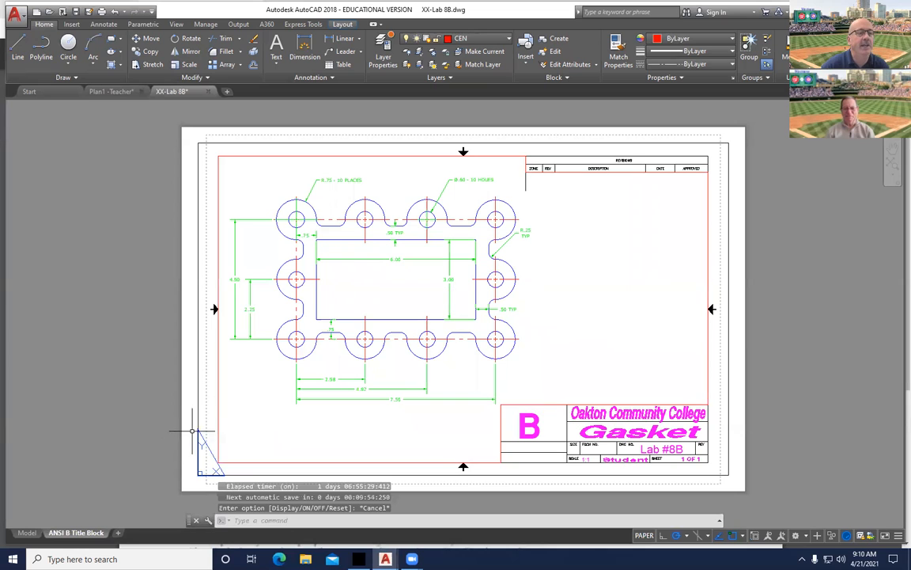
{"action": "left_click", "coordinate": [26, 532]}
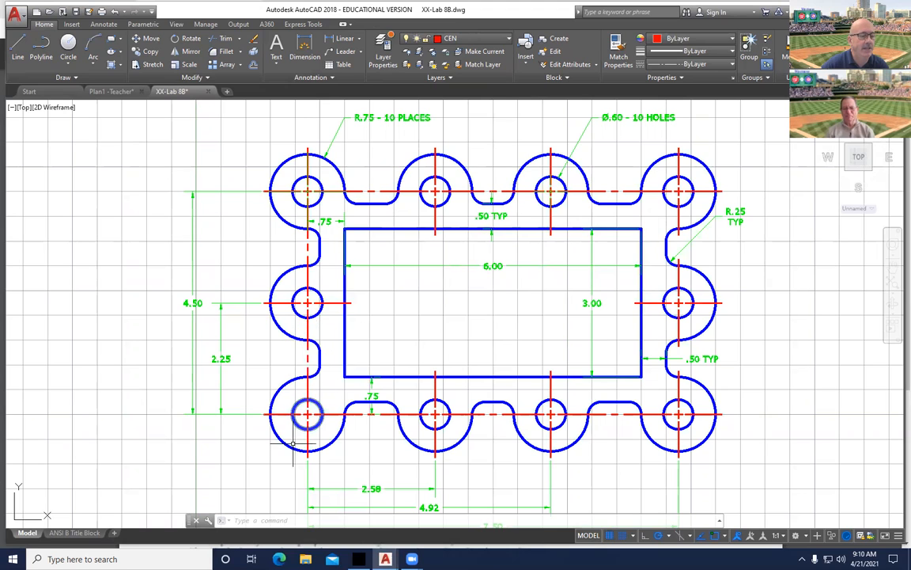
Open the Module 8 - Chapter 15 reading from the course homepage in Chrome.
{"action": "key", "text": "alt+Tab"}
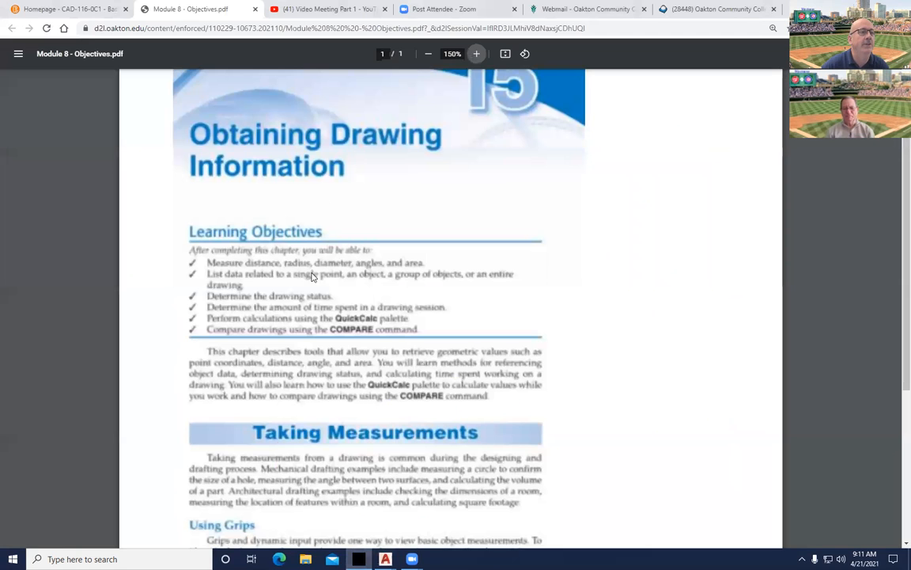
{"action": "left_click", "coordinate": [49, 9]}
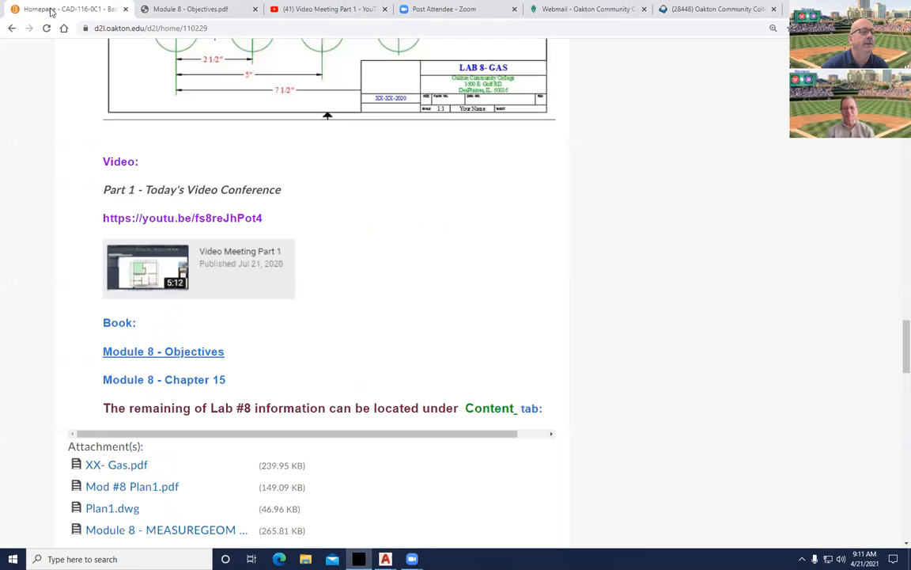
{"action": "left_click", "coordinate": [201, 380]}
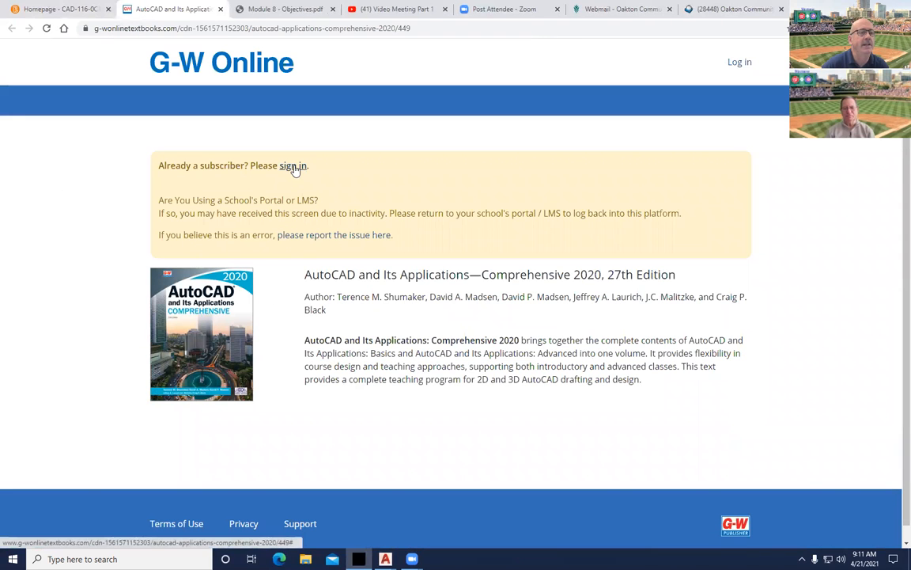
Sign in to the G-W Online textbook with the account username and password.
{"action": "left_click", "coordinate": [293, 166]}
{"action": "left_click", "coordinate": [352, 138]}
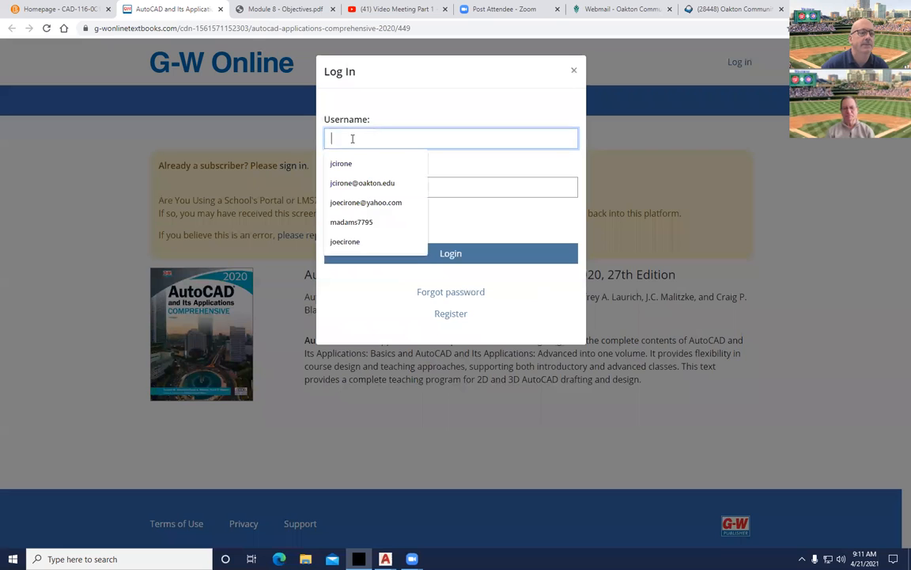
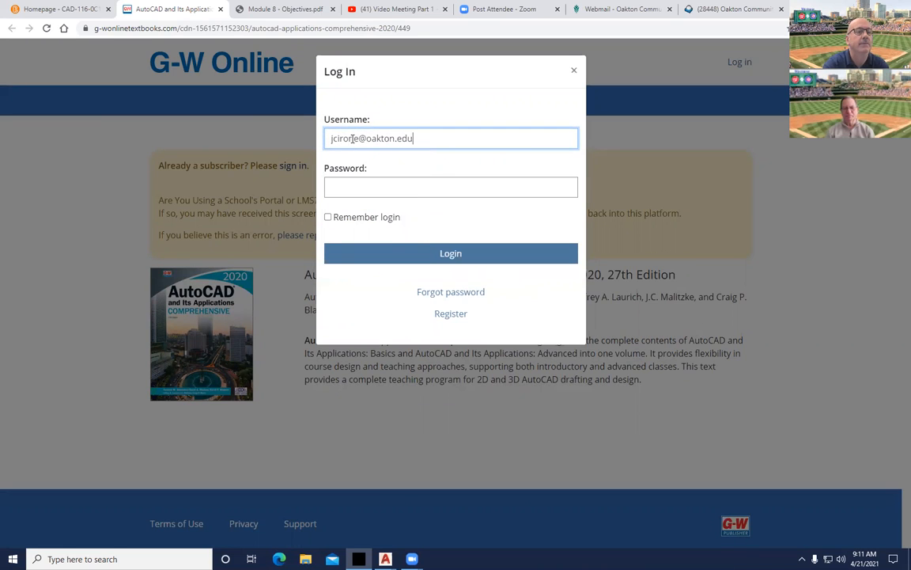
{"action": "left_click", "coordinate": [356, 186]}
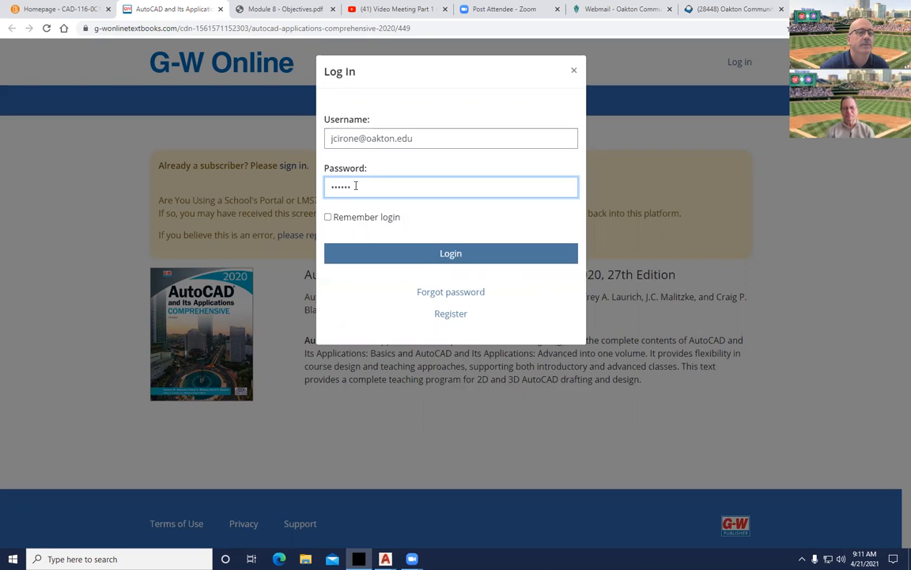
{"action": "left_click", "coordinate": [363, 252]}
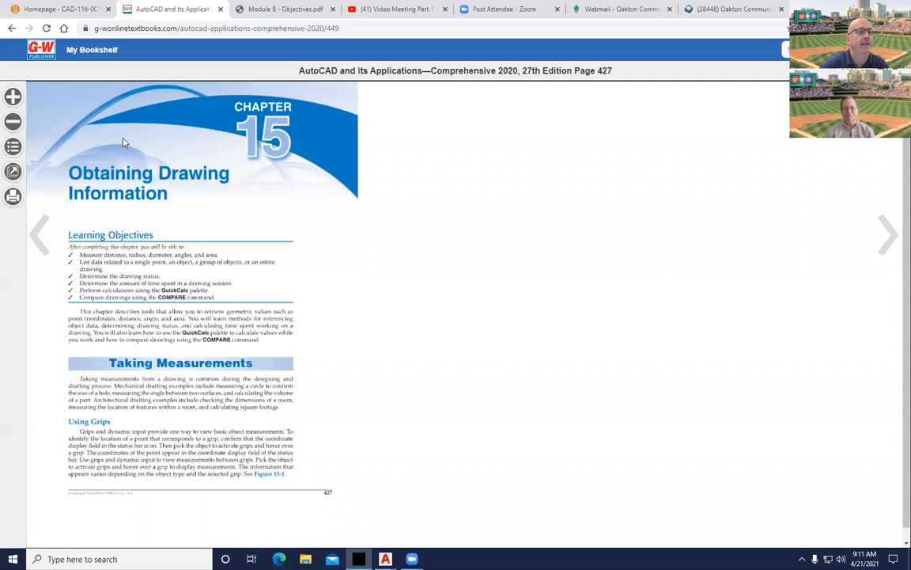
Zoom in three steps on Chapter 15 page 427, read it, and return to the course homepage.
{"action": "left_click", "coordinate": [12, 96]}
{"action": "left_click", "coordinate": [12, 96]}
{"action": "left_click", "coordinate": [13, 96]}
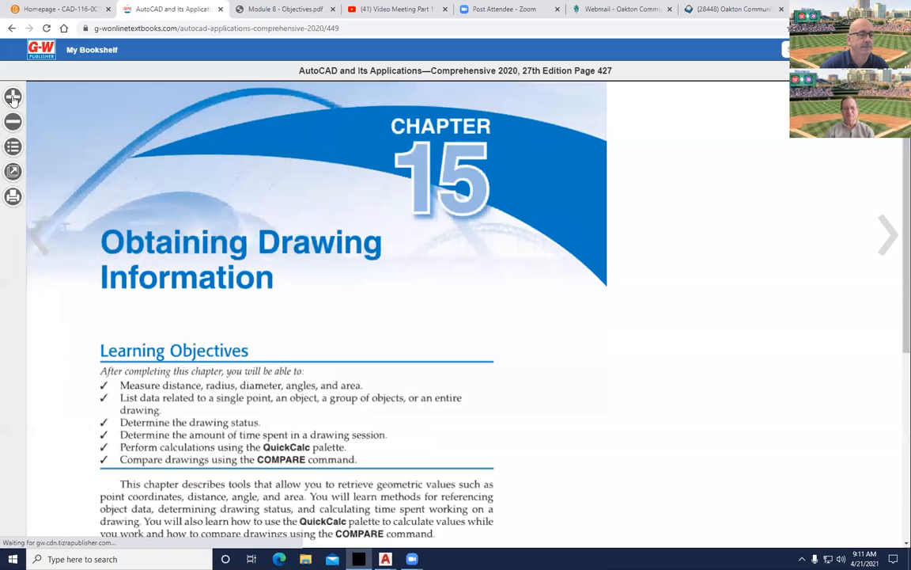
{"action": "scroll", "coordinate": [378, 329], "scroll_direction": "down", "scroll_amount": 2}
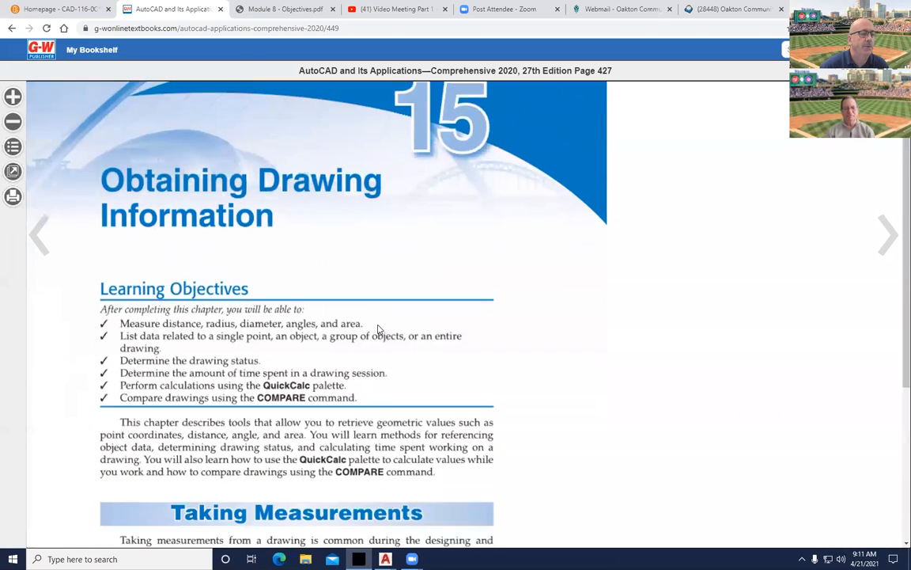
{"action": "scroll", "coordinate": [378, 326], "scroll_direction": "up", "scroll_amount": 2}
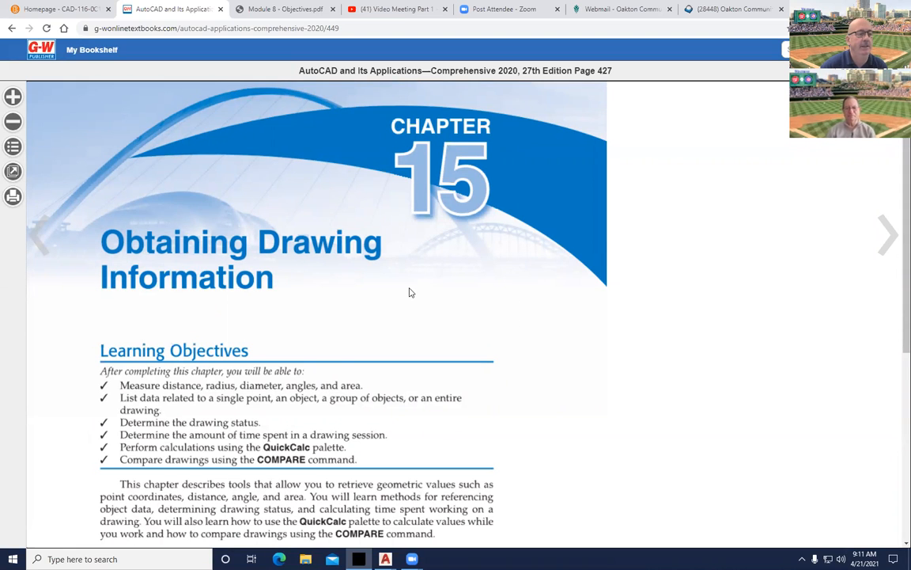
{"action": "scroll", "coordinate": [190, 203], "scroll_direction": "down", "scroll_amount": 1}
{"action": "left_click", "coordinate": [43, 9]}
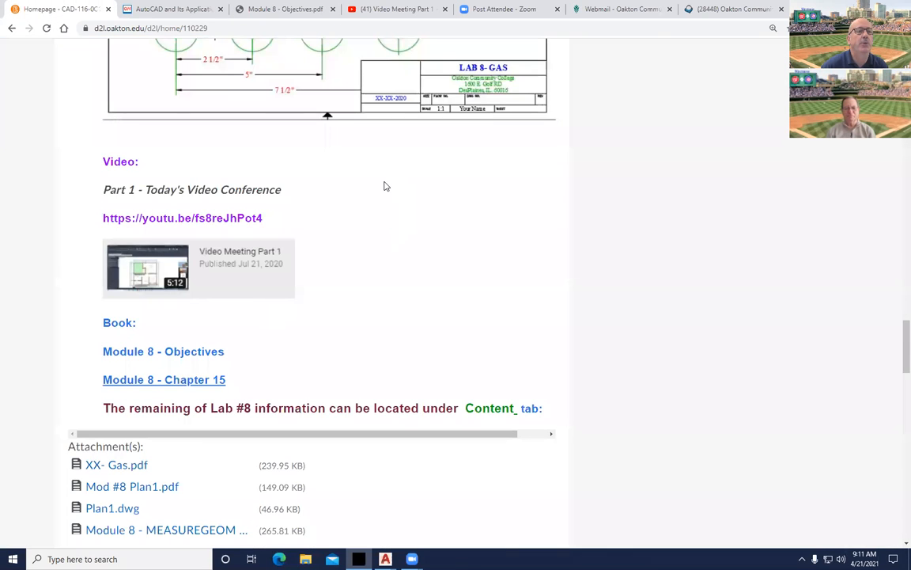
Scroll to the Lab 8 attachments, set the XX- Gas.pdf aside, and open Mod #8 Plan1.pdf.
{"action": "scroll", "coordinate": [384, 189], "scroll_direction": "up", "scroll_amount": 5}
{"action": "scroll", "coordinate": [380, 211], "scroll_direction": "up", "scroll_amount": 3}
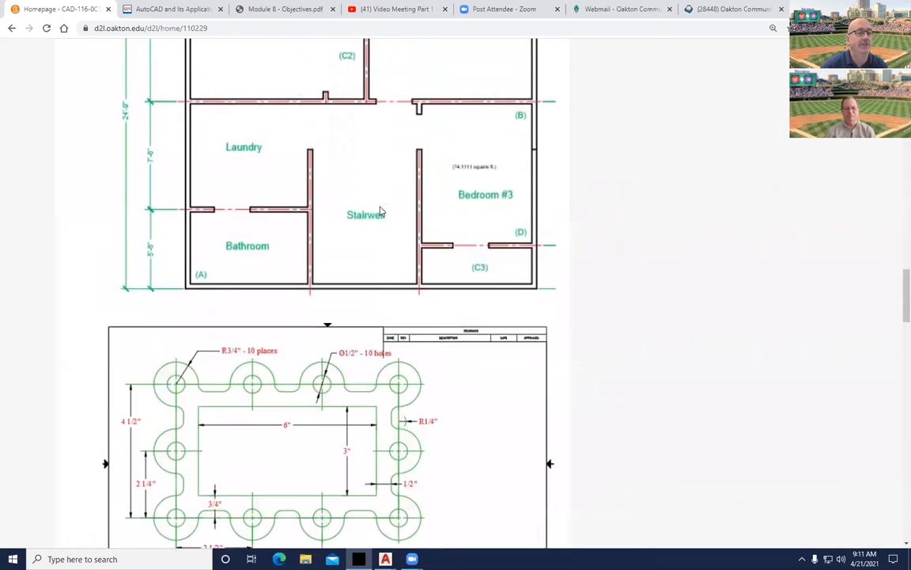
{"action": "scroll", "coordinate": [342, 249], "scroll_direction": "down", "scroll_amount": 4}
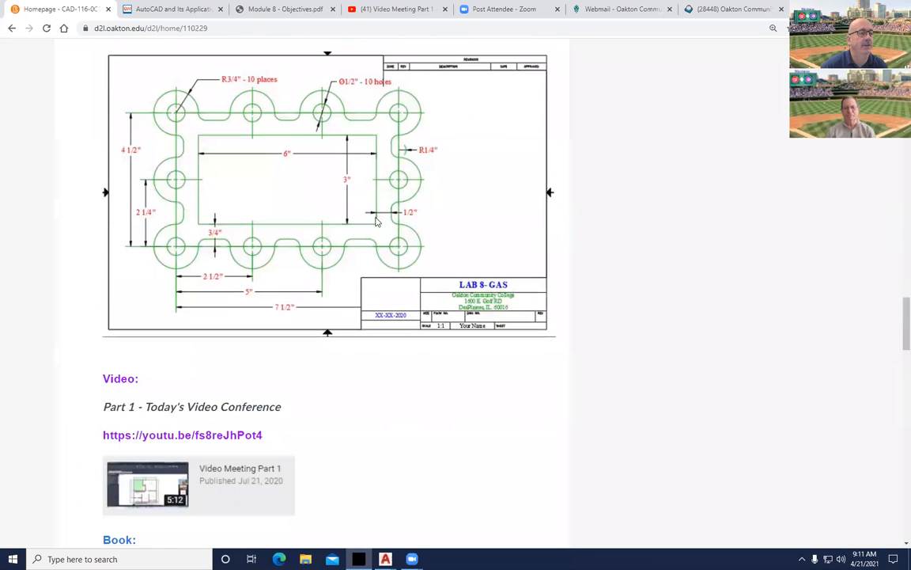
{"action": "scroll", "coordinate": [336, 226], "scroll_direction": "down", "scroll_amount": 1}
{"action": "scroll", "coordinate": [336, 225], "scroll_direction": "down", "scroll_amount": 4}
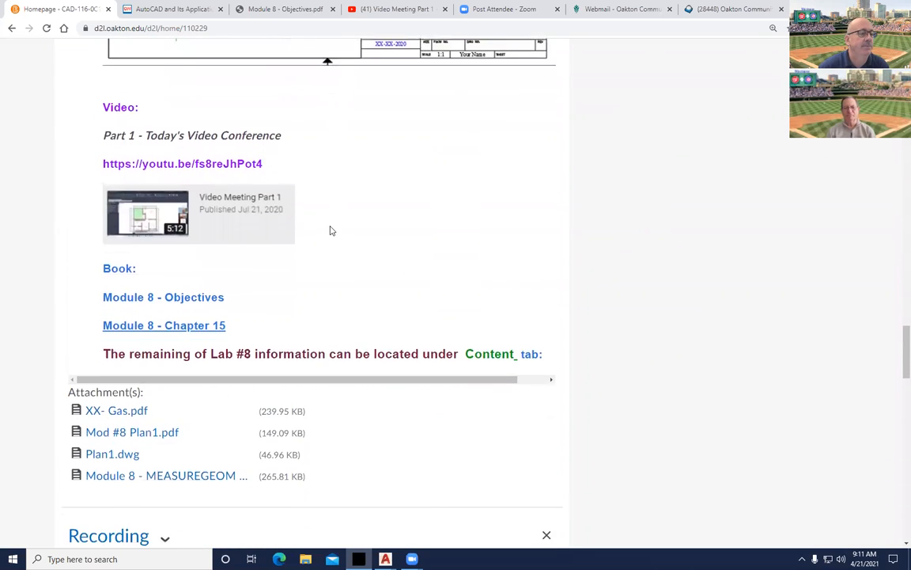
{"action": "scroll", "coordinate": [331, 230], "scroll_direction": "down", "scroll_amount": 2}
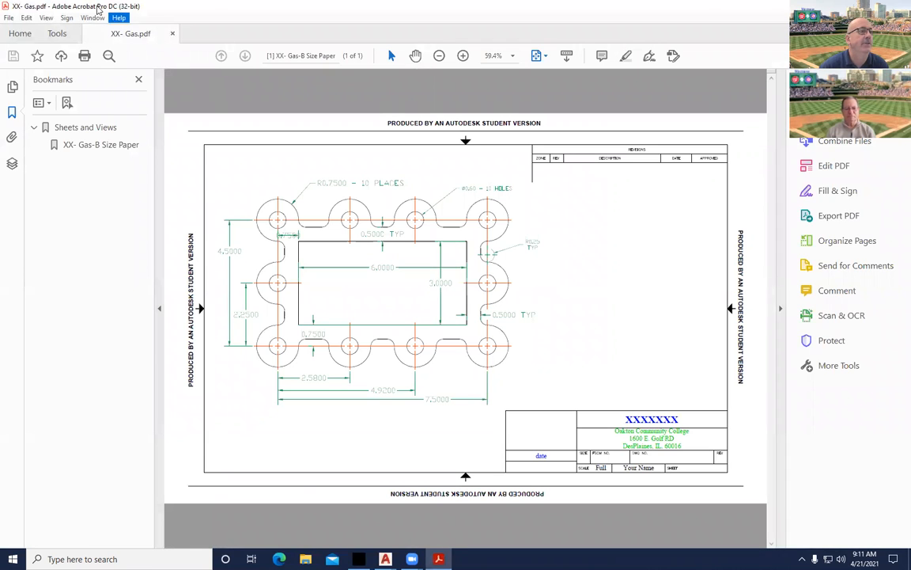
{"action": "left_click", "coordinate": [849, 6]}
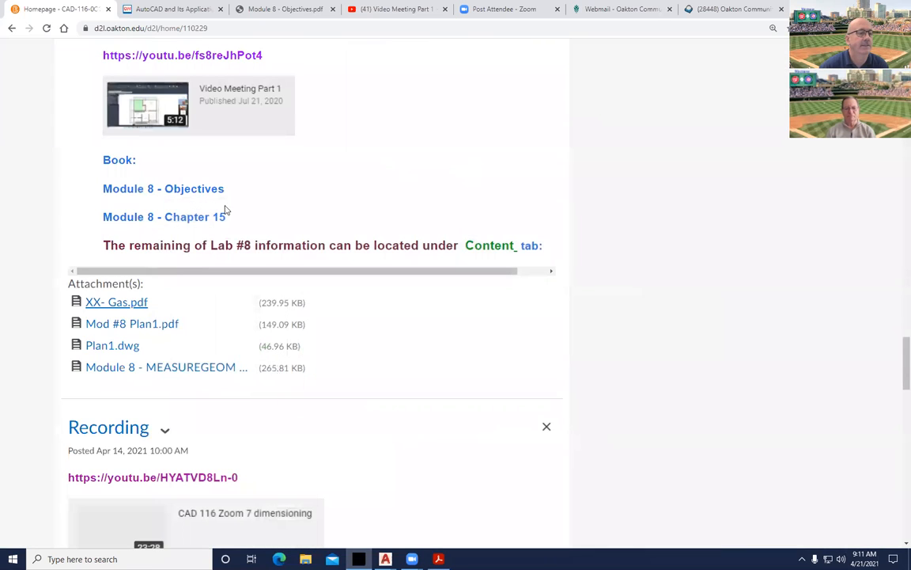
{"action": "left_click", "coordinate": [116, 325]}
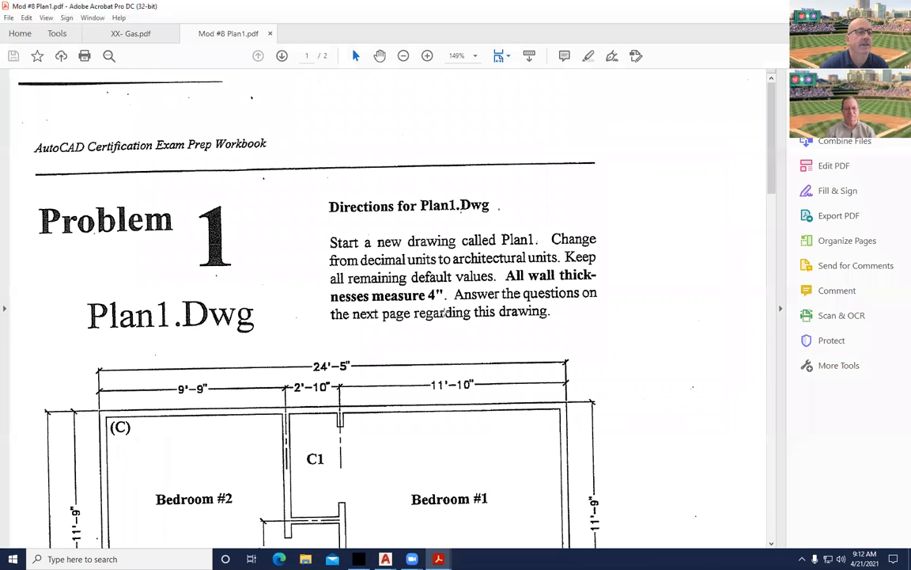
Scroll through the Mod #8 Plan1 floor-plan directions, then minimize Acrobat.
{"action": "scroll", "coordinate": [369, 325], "scroll_direction": "down", "scroll_amount": 2}
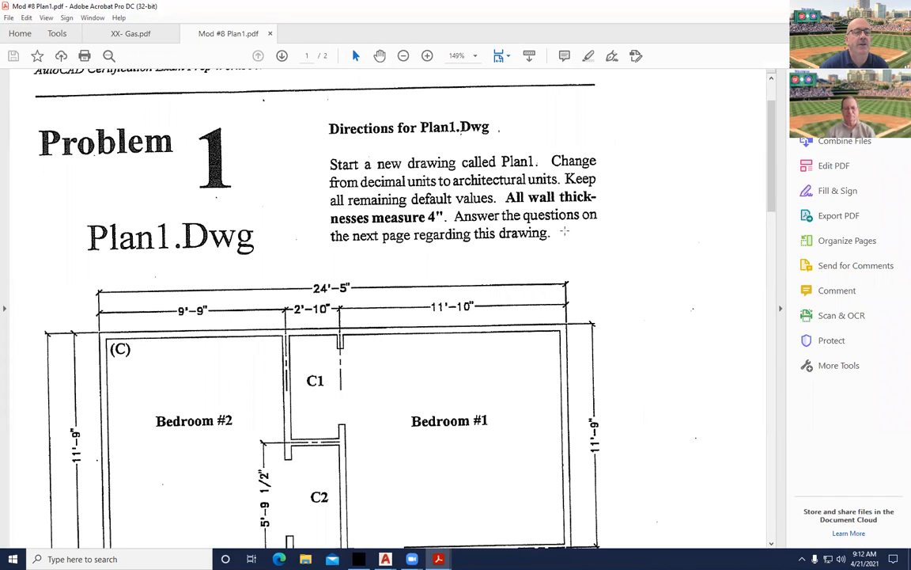
{"action": "scroll", "coordinate": [557, 240], "scroll_direction": "down", "scroll_amount": 8}
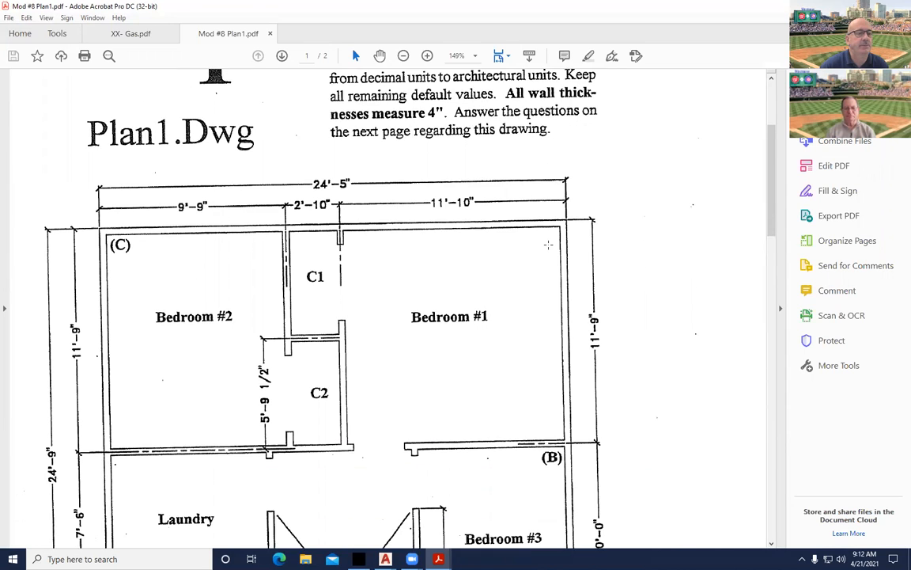
{"action": "scroll", "coordinate": [433, 265], "scroll_direction": "down", "scroll_amount": 1}
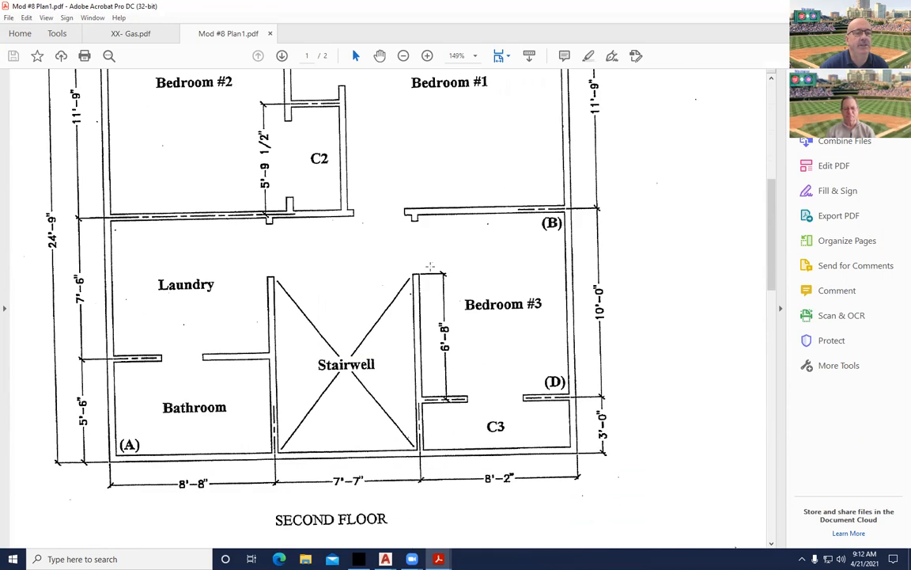
{"action": "scroll", "coordinate": [346, 284], "scroll_direction": "up", "scroll_amount": 4}
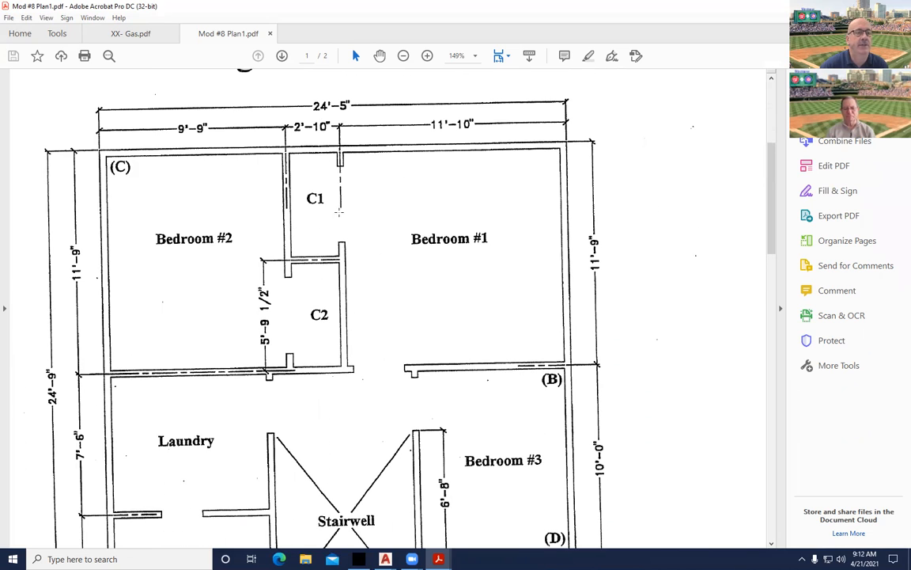
{"action": "scroll", "coordinate": [338, 211], "scroll_direction": "up", "scroll_amount": 6}
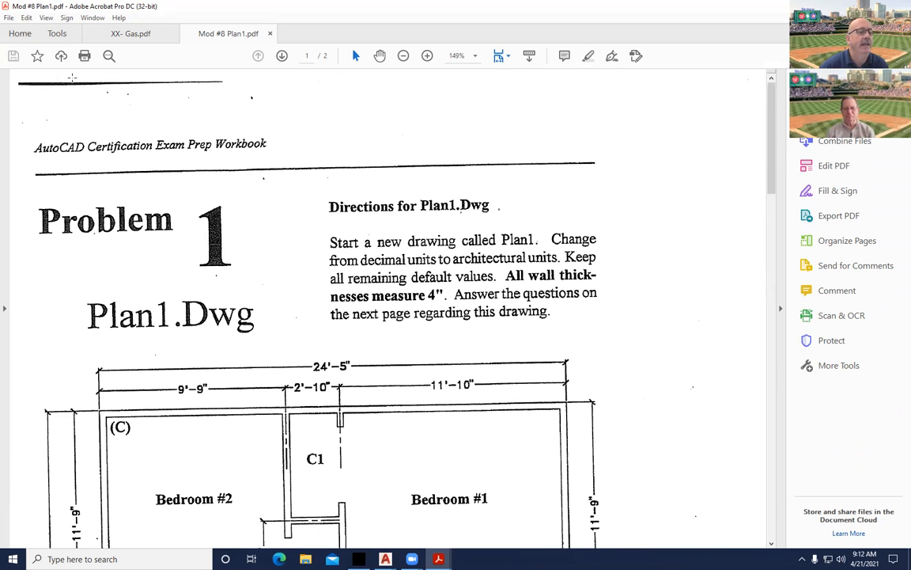
{"action": "scroll", "coordinate": [300, 321], "scroll_direction": "down", "scroll_amount": 2}
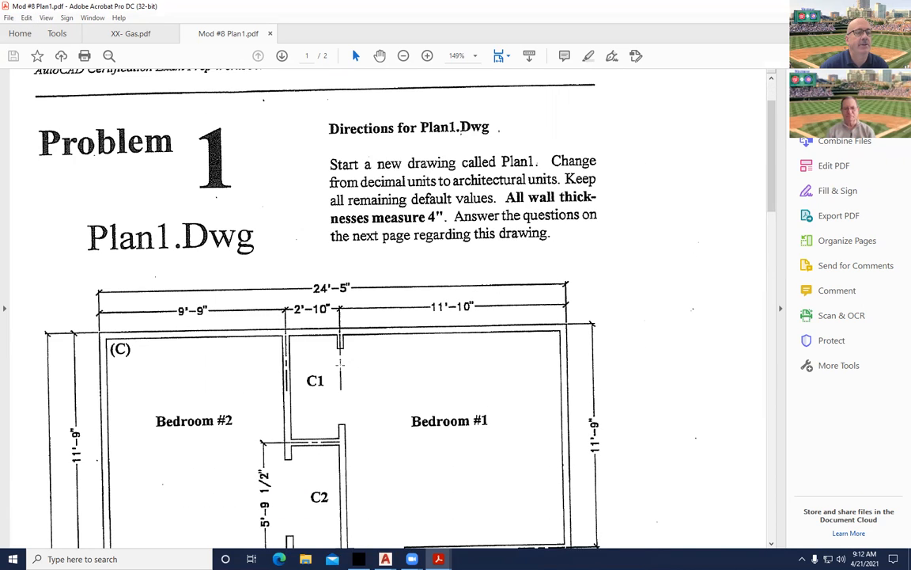
{"action": "scroll", "coordinate": [281, 383], "scroll_direction": "down", "scroll_amount": 4}
{"action": "scroll", "coordinate": [280, 382], "scroll_direction": "down", "scroll_amount": 5}
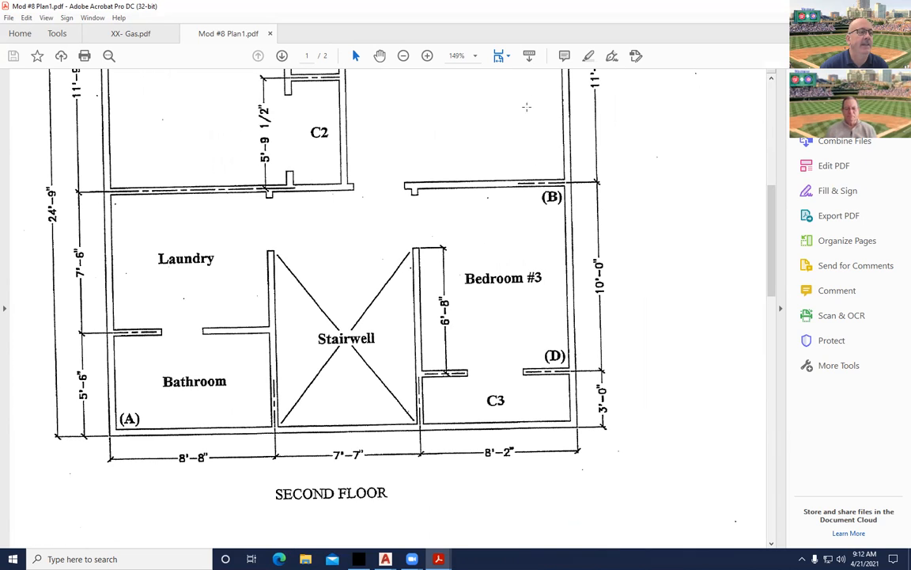
{"action": "scroll", "coordinate": [35, 265], "scroll_direction": "up", "scroll_amount": 2}
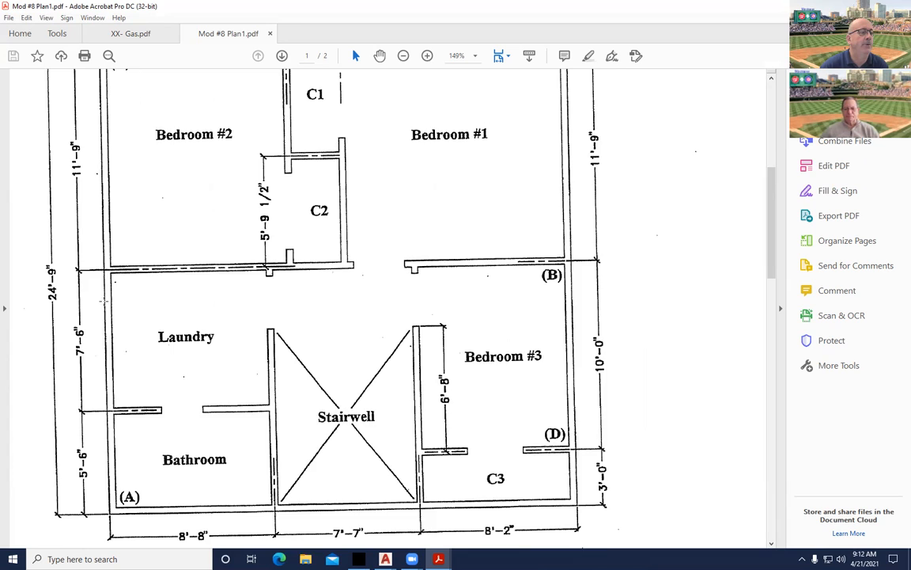
{"action": "scroll", "coordinate": [104, 300], "scroll_direction": "up", "scroll_amount": 4}
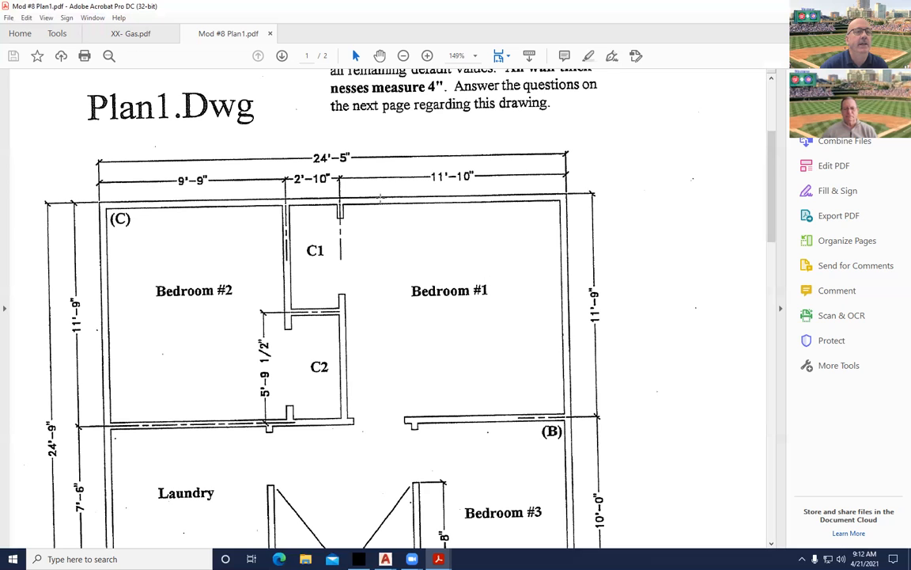
{"action": "scroll", "coordinate": [380, 199], "scroll_direction": "up", "scroll_amount": 2}
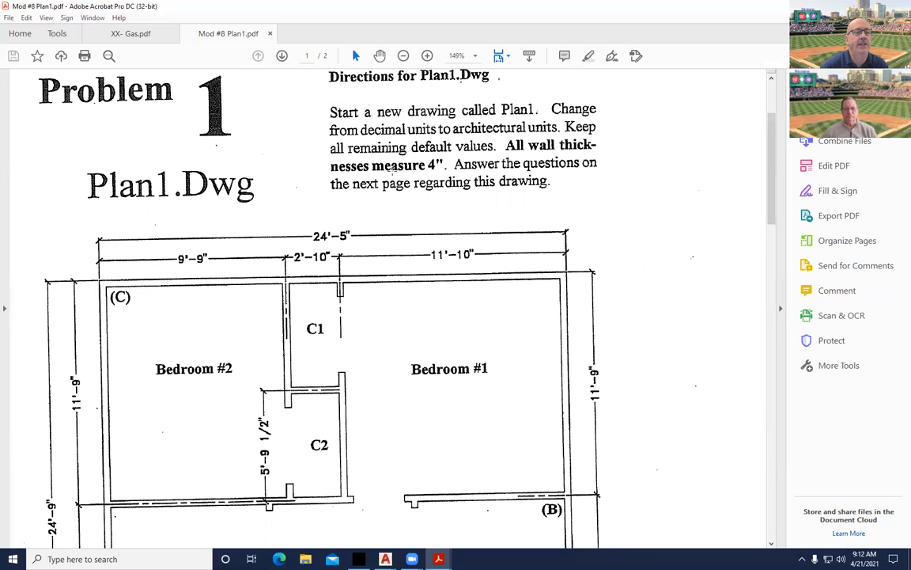
{"action": "scroll", "coordinate": [274, 348], "scroll_direction": "down", "scroll_amount": 1}
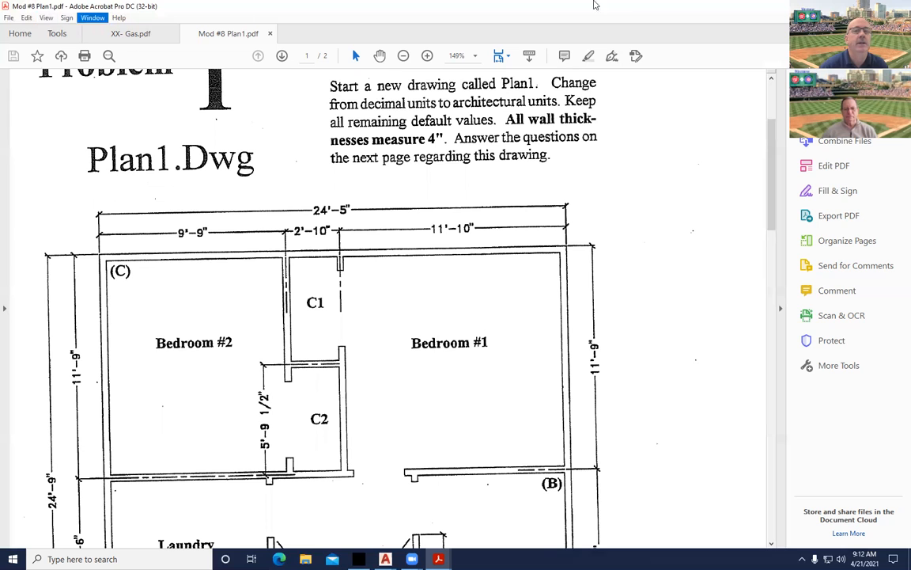
{"action": "left_click", "coordinate": [849, 5]}
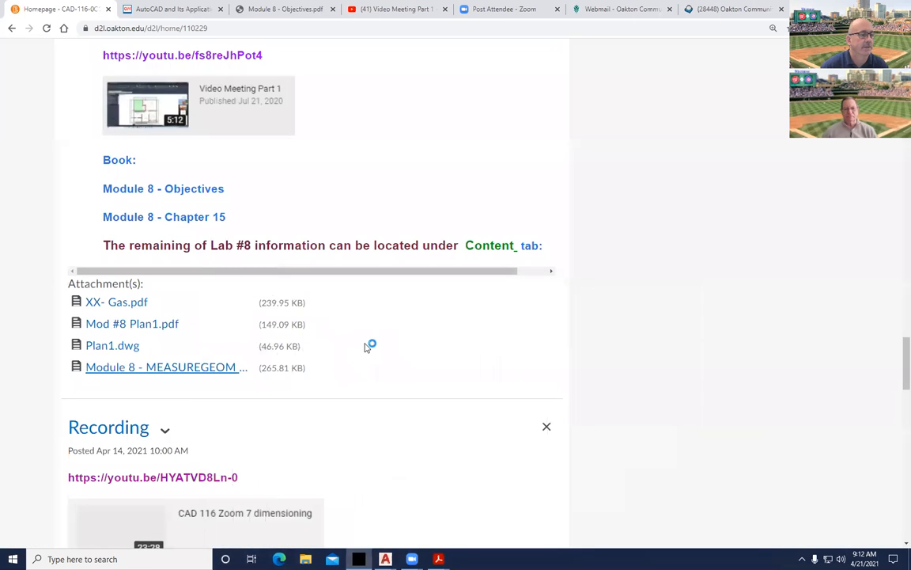
Scroll the MEASUREGEOM Command PDF to the Area option example, then switch back to Chrome.
{"action": "scroll", "coordinate": [364, 342], "scroll_direction": "down", "scroll_amount": 4}
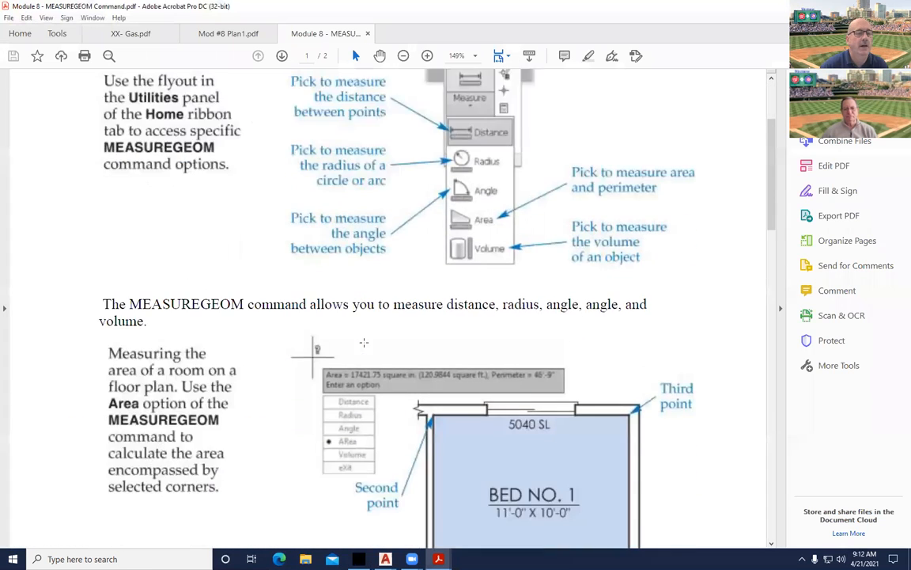
{"action": "scroll", "coordinate": [364, 342], "scroll_direction": "down", "scroll_amount": 10}
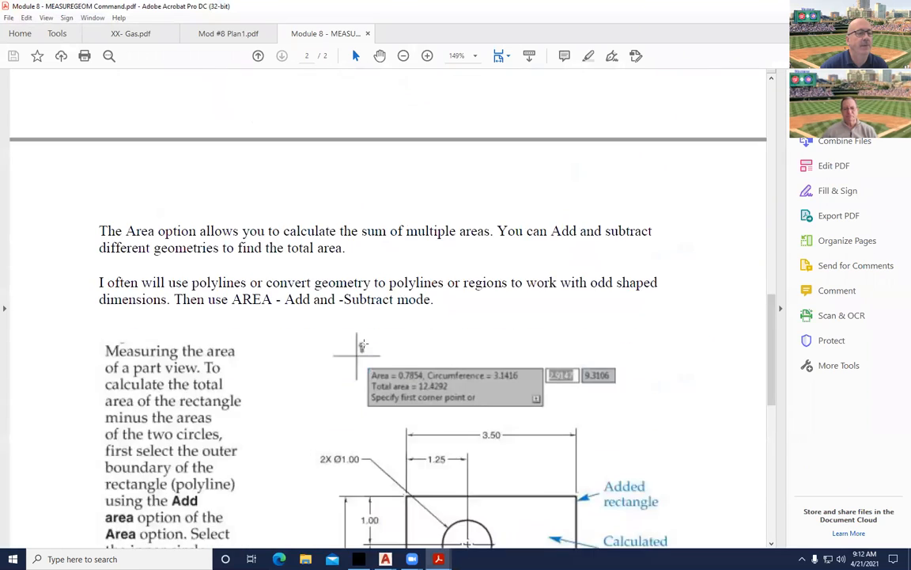
{"action": "scroll", "coordinate": [362, 345], "scroll_direction": "down", "scroll_amount": 10}
{"action": "scroll", "coordinate": [361, 344], "scroll_direction": "up", "scroll_amount": 5}
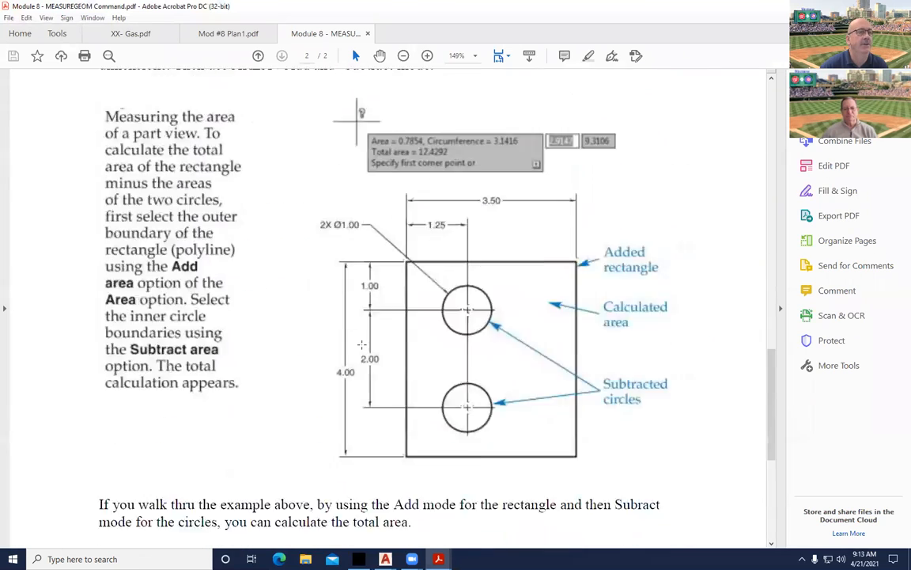
{"action": "scroll", "coordinate": [362, 344], "scroll_direction": "up", "scroll_amount": 4}
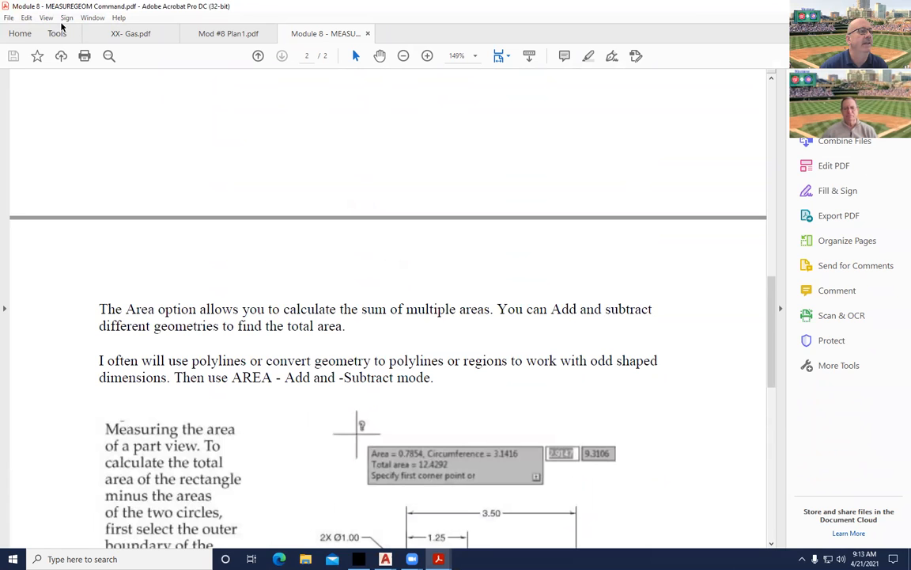
{"action": "key", "text": "alt+Tab"}
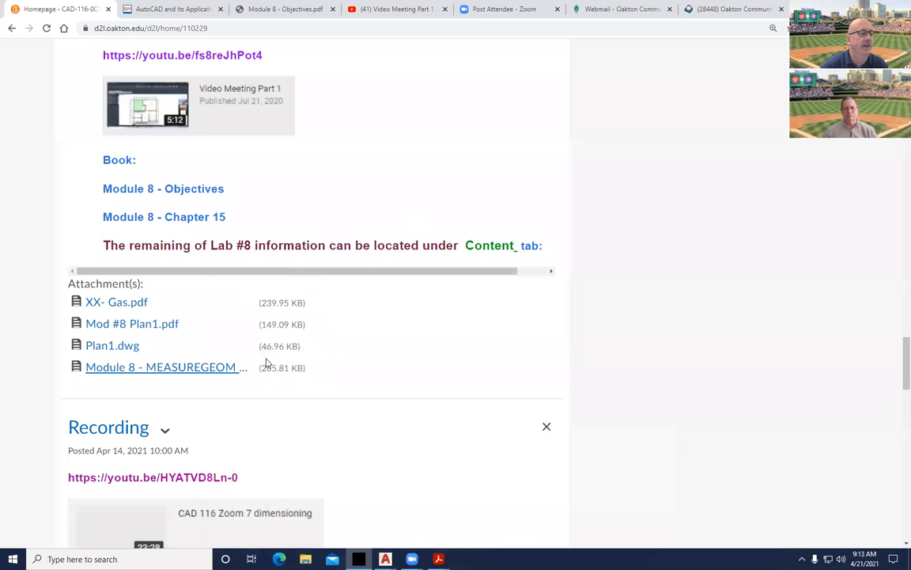
Open the Gasket2a drawing from the MEC labs section of the course Content.
{"action": "scroll", "coordinate": [189, 391], "scroll_direction": "up", "scroll_amount": 20}
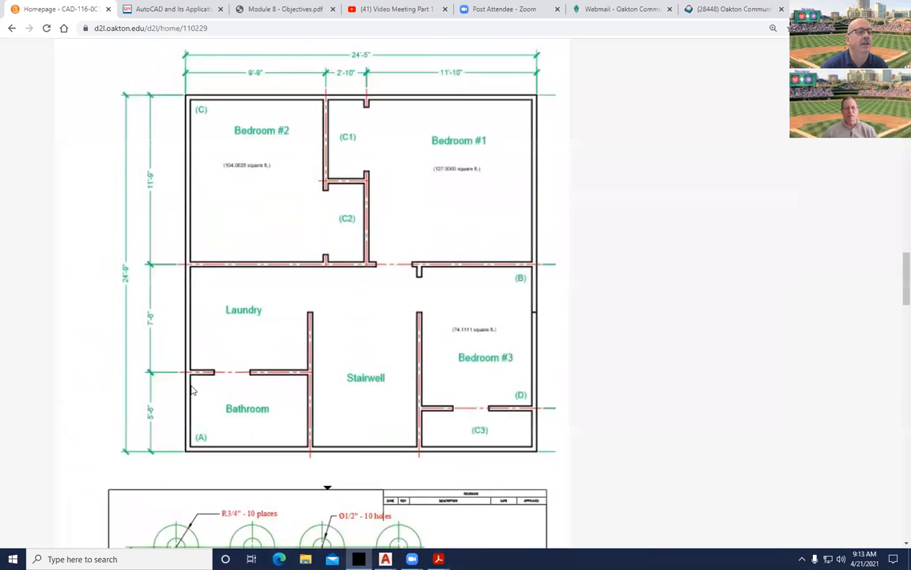
{"action": "scroll", "coordinate": [196, 384], "scroll_direction": "up", "scroll_amount": 20}
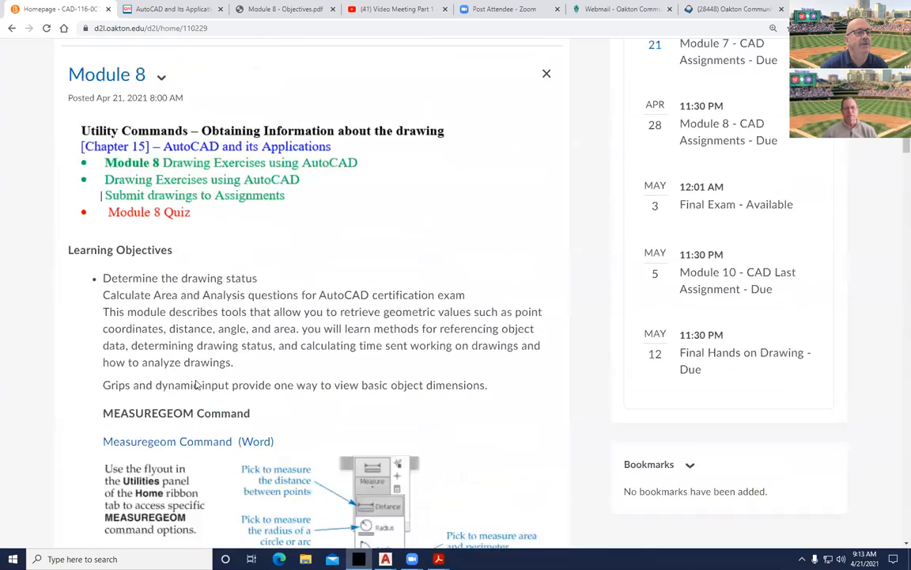
{"action": "scroll", "coordinate": [197, 384], "scroll_direction": "up", "scroll_amount": 2}
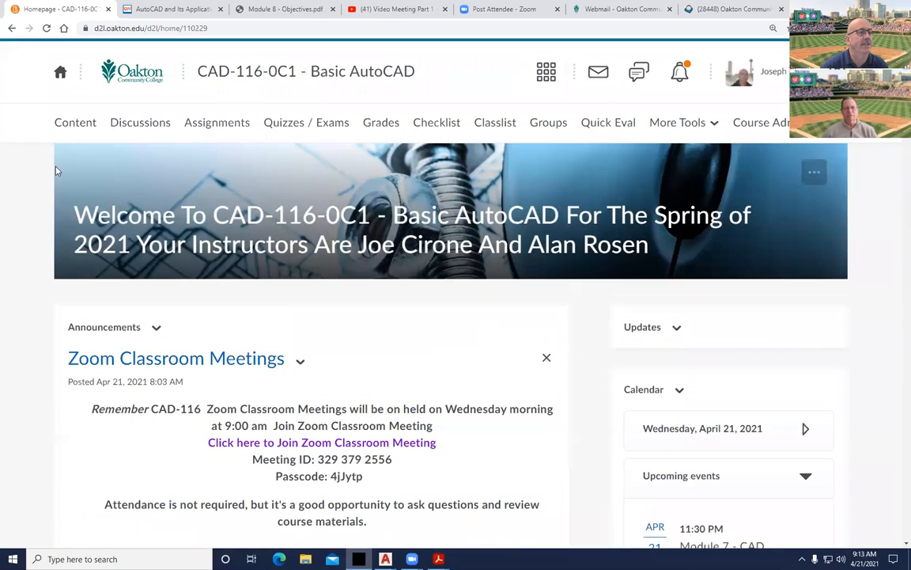
{"action": "left_click", "coordinate": [73, 121]}
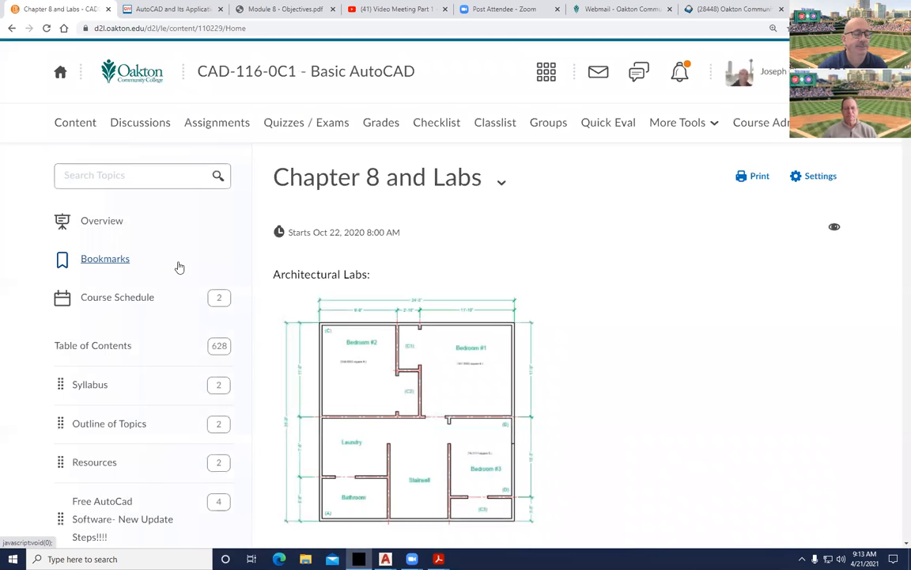
{"action": "scroll", "coordinate": [465, 312], "scroll_direction": "down", "scroll_amount": 1}
{"action": "scroll", "coordinate": [465, 312], "scroll_direction": "down", "scroll_amount": 10}
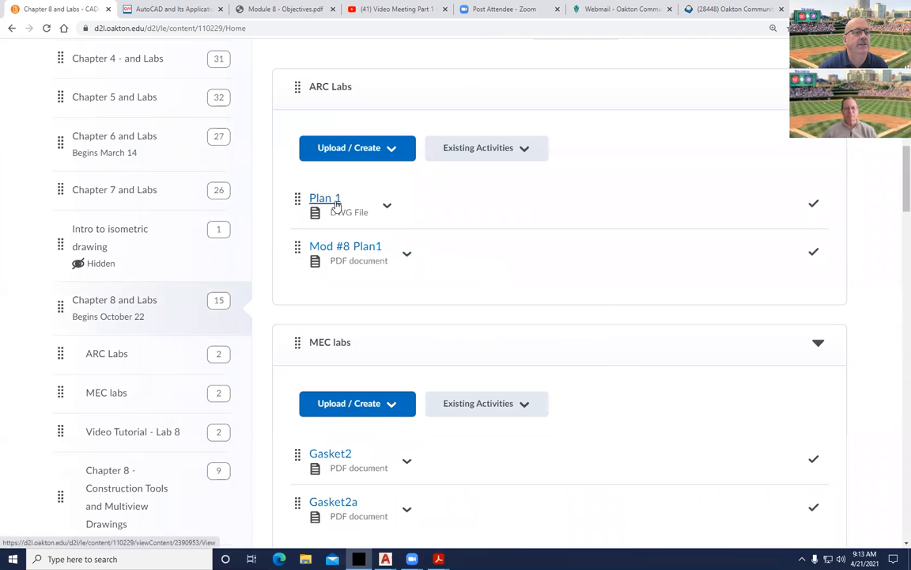
{"action": "scroll", "coordinate": [455, 283], "scroll_direction": "down", "scroll_amount": 5}
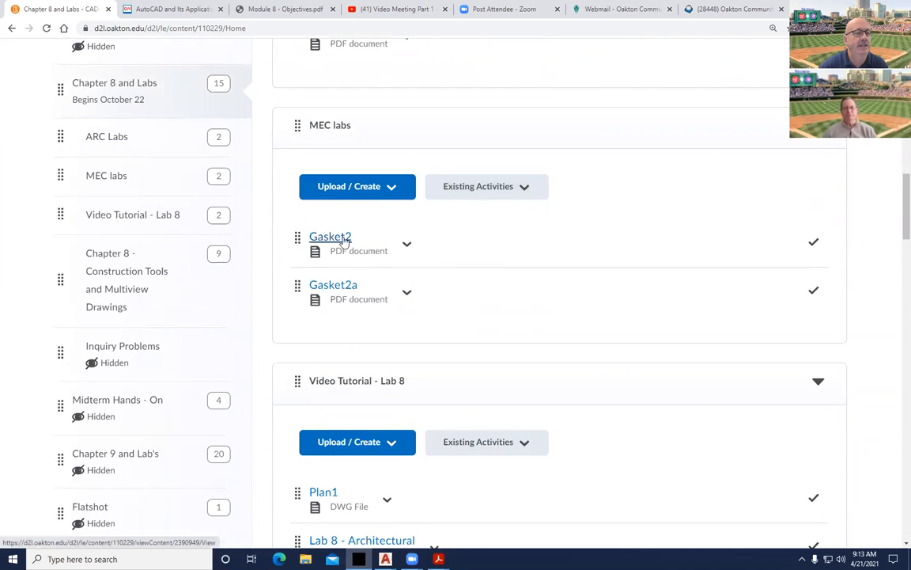
{"action": "left_click", "coordinate": [340, 285]}
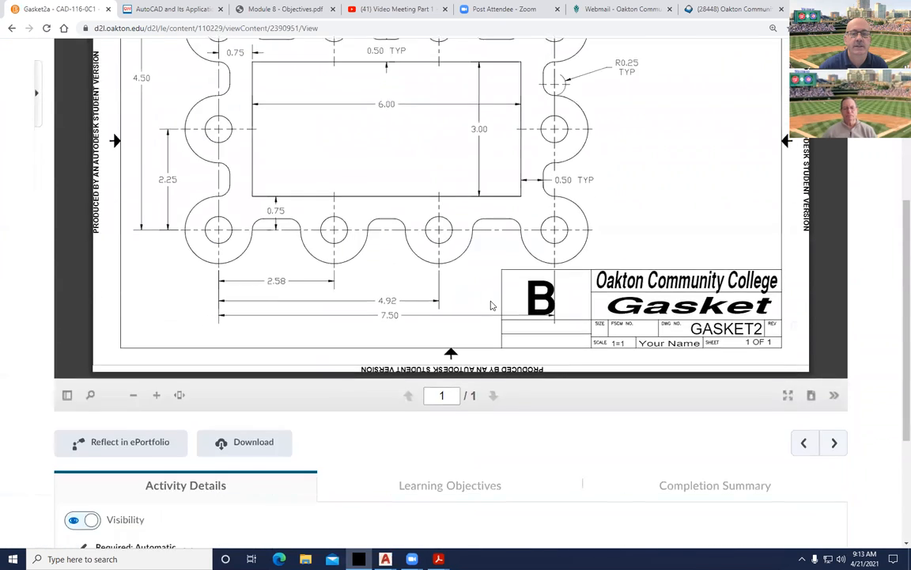
Go back to MEC labs and open the Gasket2 PDF showing Problem 6-6.
{"action": "left_click", "coordinate": [241, 159]}
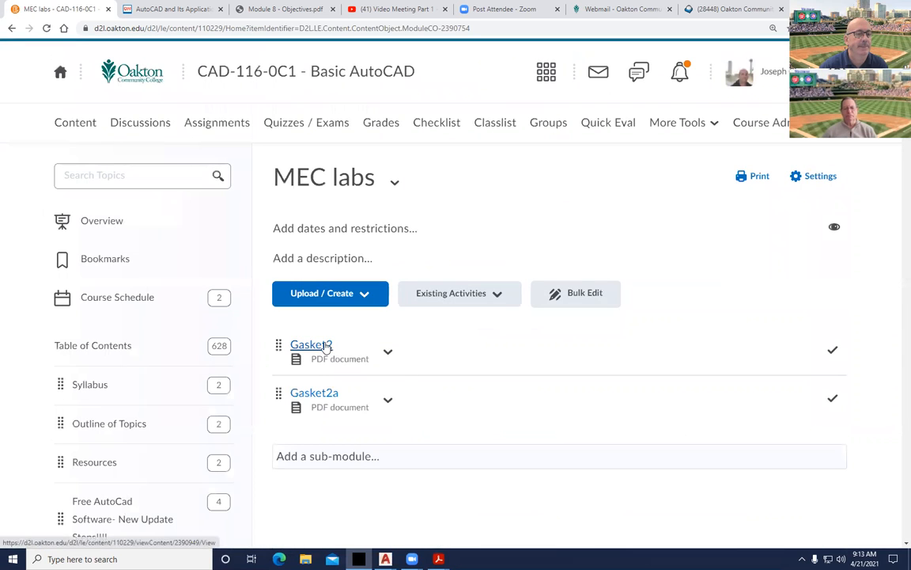
{"action": "left_click", "coordinate": [326, 344]}
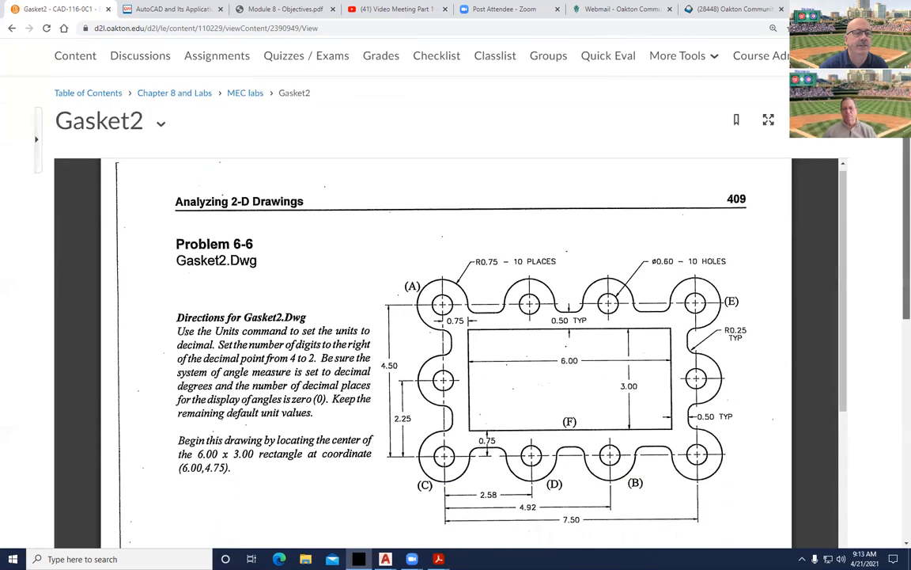
{"action": "scroll", "coordinate": [806, 186], "scroll_direction": "down", "scroll_amount": 3}
{"action": "left_click_drag", "start_coordinate": [906, 281], "coordinate": [907, 278]}
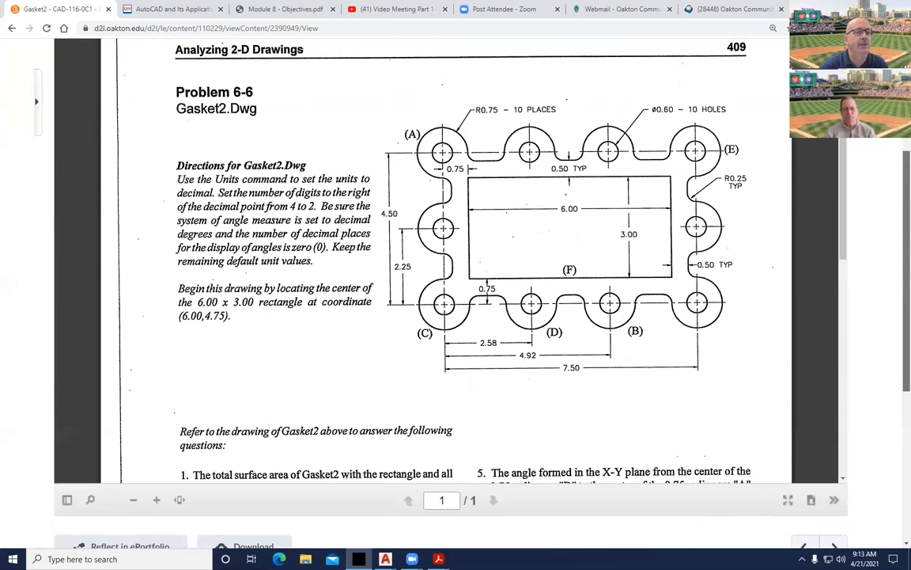
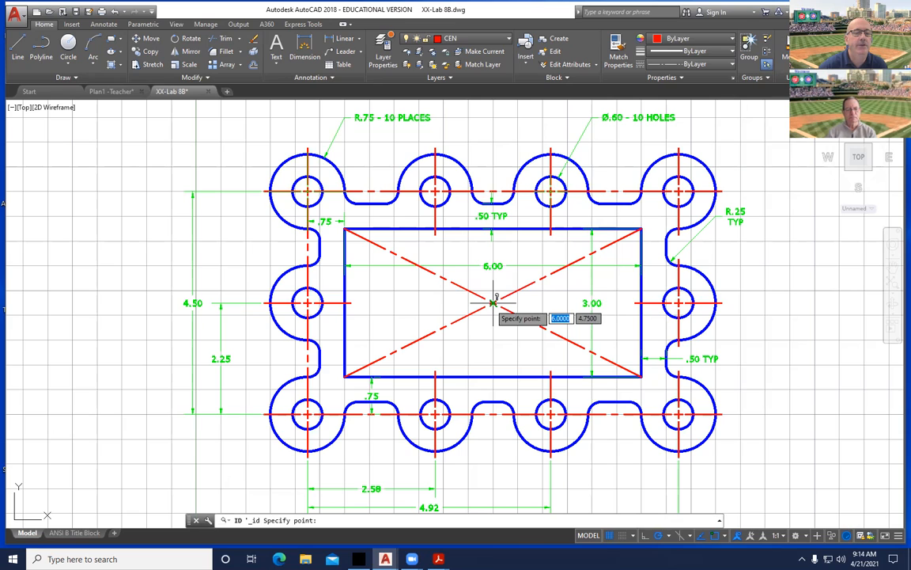
Confirm with ID that the rectangle's center is at 6.00, 4.75, then view the Gasket2 sheet.
{"action": "left_click", "coordinate": [492, 302]}
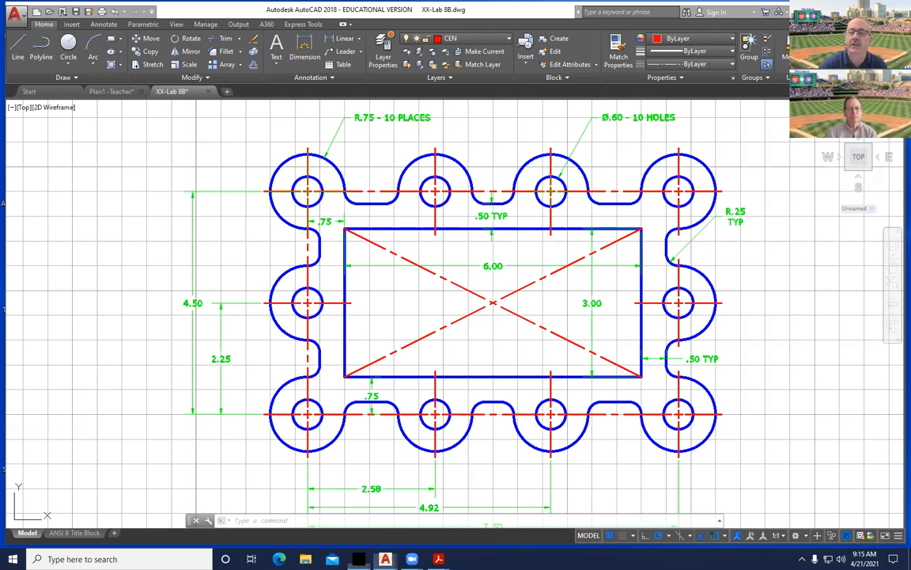
{"action": "key", "text": "alt+Tab"}
{"action": "scroll", "coordinate": [317, 419], "scroll_direction": "down", "scroll_amount": 3}
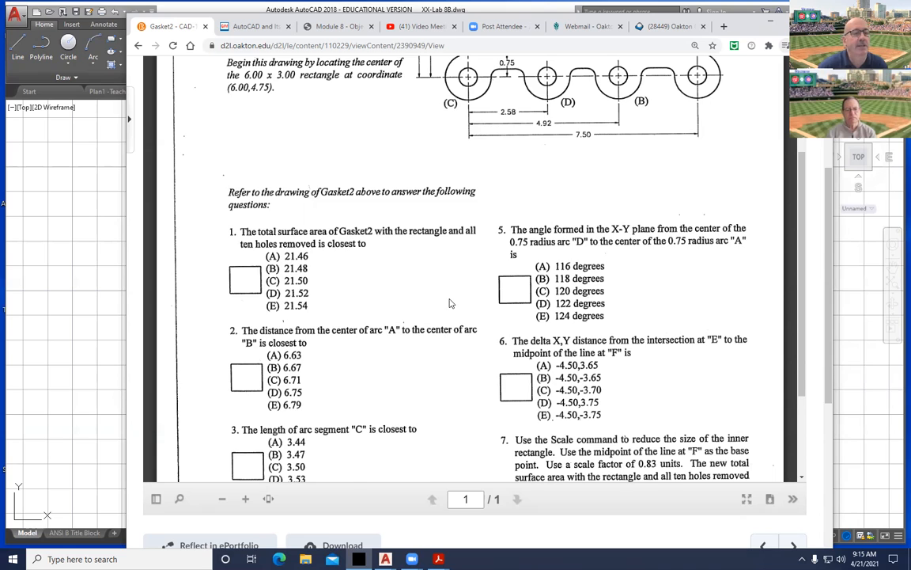
Scroll through the Gasket2 questions, then return to AutoCAD and start a crossing window at the rectangle's center.
{"action": "scroll", "coordinate": [449, 303], "scroll_direction": "down", "scroll_amount": 3}
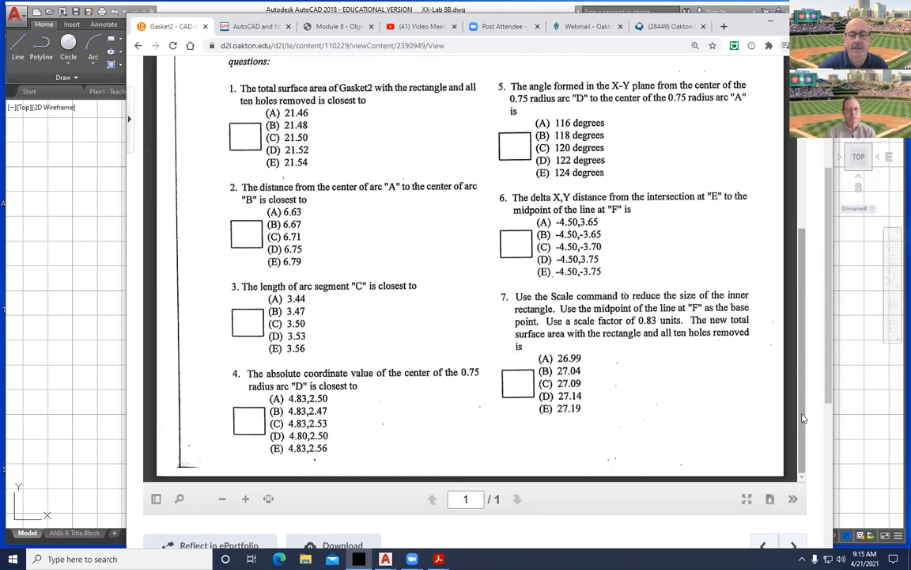
{"action": "scroll", "coordinate": [725, 372], "scroll_direction": "up", "scroll_amount": 3}
{"action": "scroll", "coordinate": [809, 293], "scroll_direction": "up", "scroll_amount": 5}
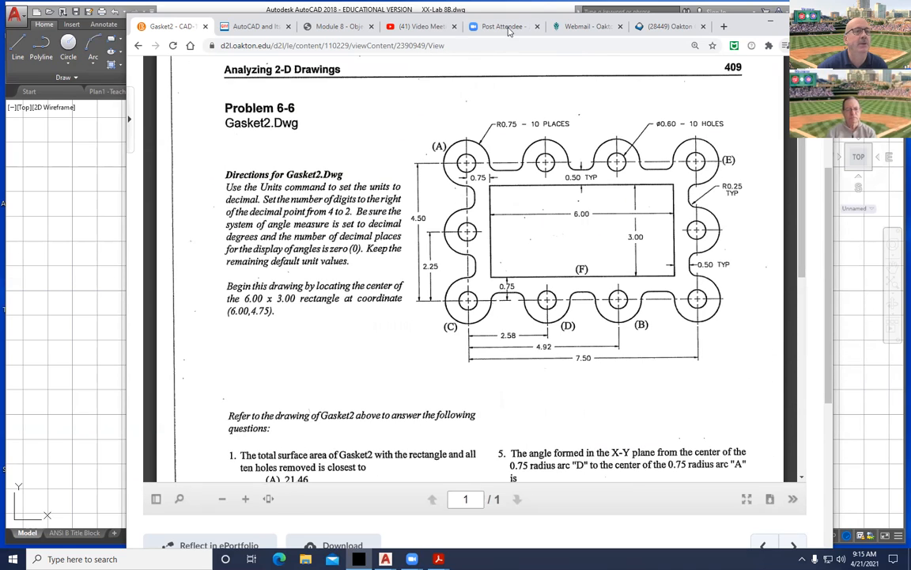
{"action": "left_click", "coordinate": [769, 17]}
{"action": "left_click", "coordinate": [518, 278]}
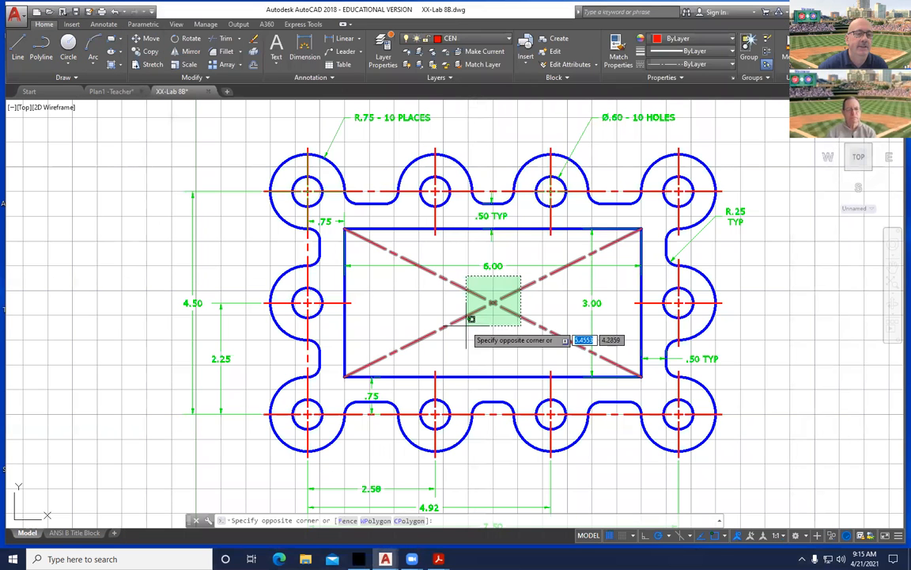
Erase the two diagonal centerlines, save the gasket as XX-Lab 8B on the Desktop, then switch to Plan1 -Teacher.
{"action": "left_click", "coordinate": [443, 340]}
{"action": "key", "text": "Delete"}
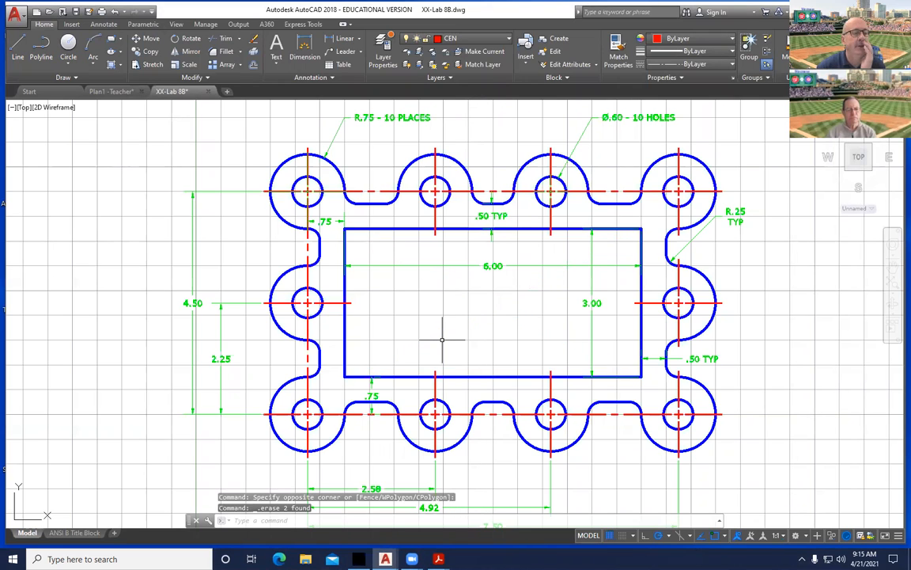
{"action": "left_click", "coordinate": [11, 16]}
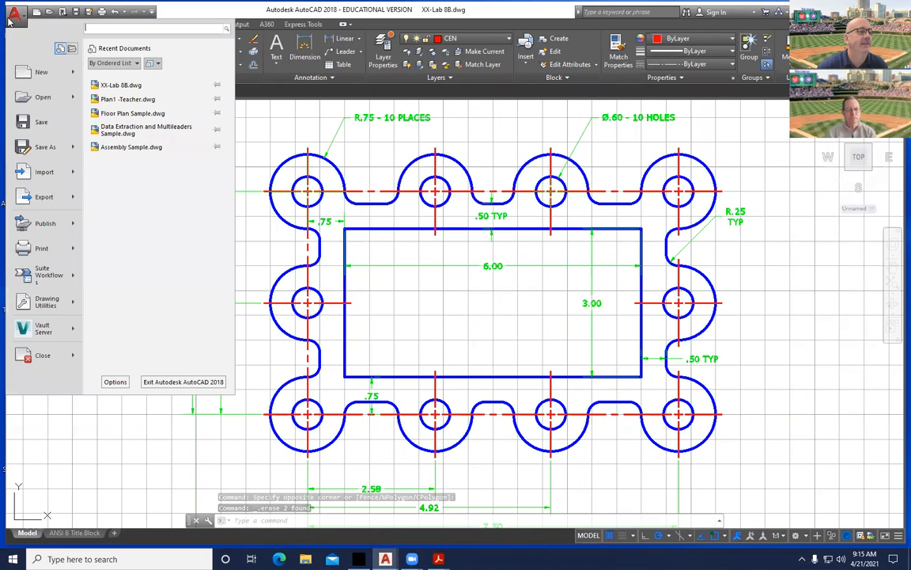
{"action": "left_click", "coordinate": [41, 146]}
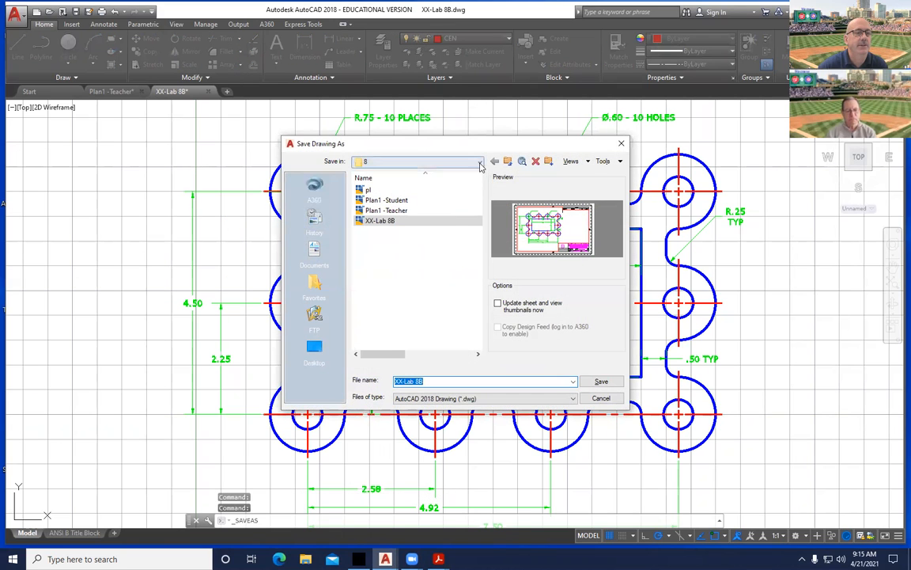
{"action": "left_click", "coordinate": [314, 348]}
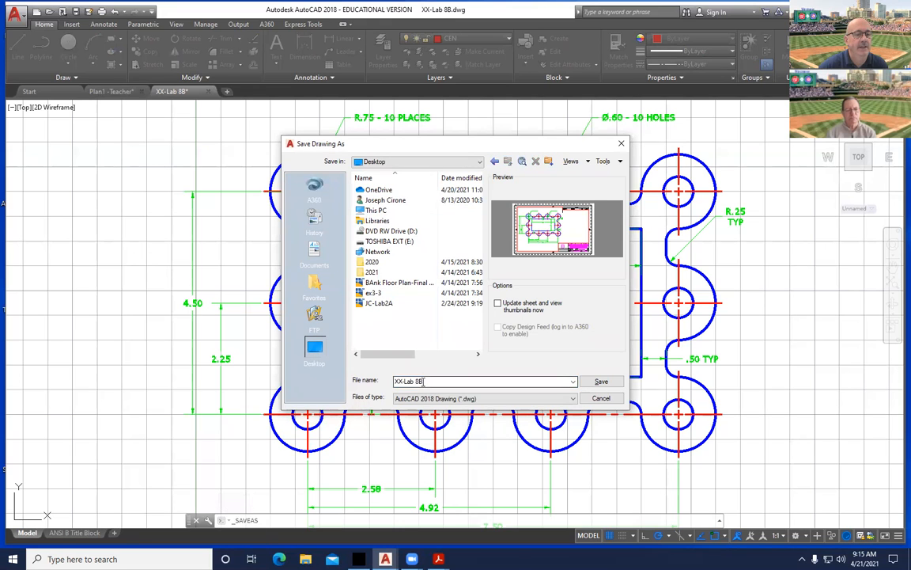
{"action": "left_click", "coordinate": [603, 382]}
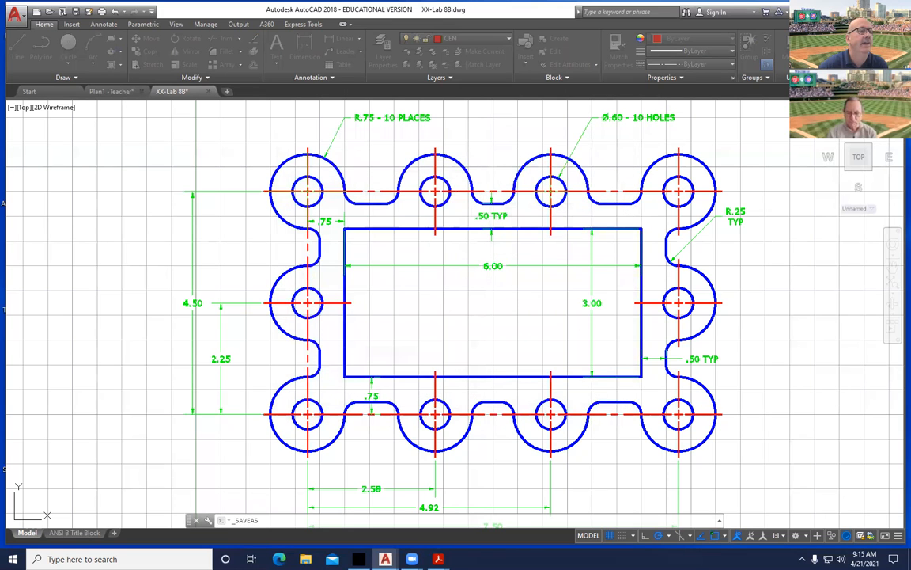
{"action": "left_click", "coordinate": [112, 91]}
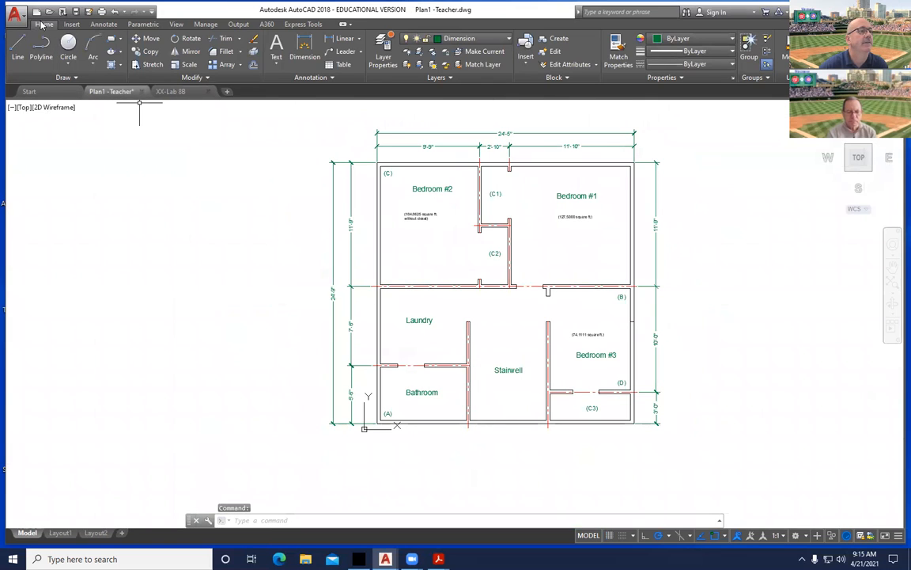
Save the floor plan as XX-Lab 8A on the Desktop and switch back to the Gasket2 page.
{"action": "left_click", "coordinate": [14, 15]}
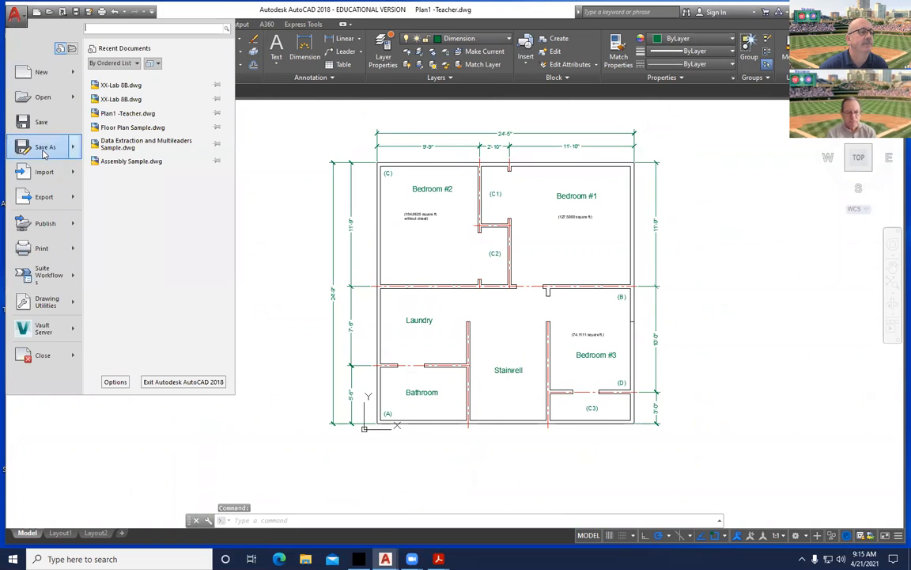
{"action": "left_click", "coordinate": [41, 148]}
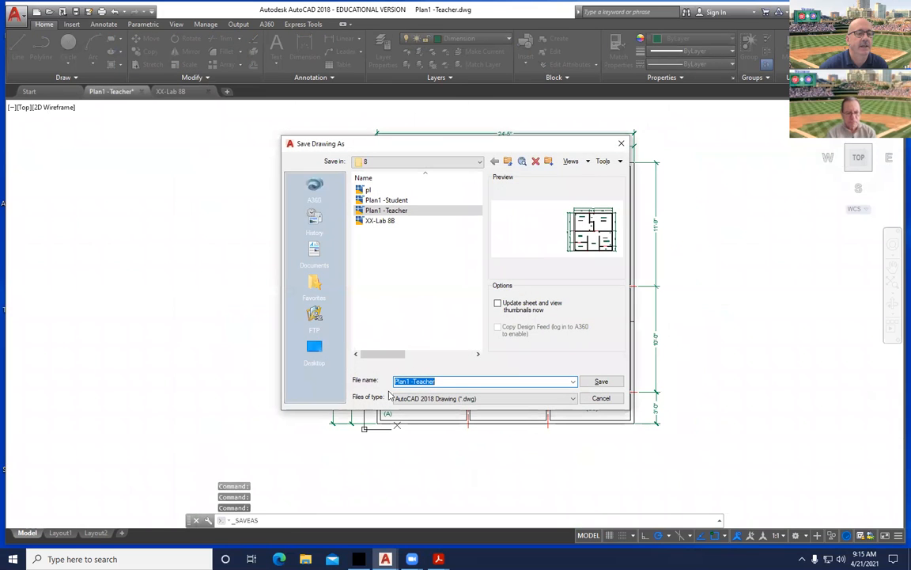
{"action": "left_click", "coordinate": [440, 382]}
{"action": "key", "text": "BackSpace"}
{"action": "key", "text": "BackSpace"}
{"action": "key", "text": "BackSpace"}
{"action": "key", "text": "BackSpace"}
{"action": "key", "text": "BackSpace"}
{"action": "key", "text": "BackSpace"}
{"action": "key", "text": "BackSpace"}
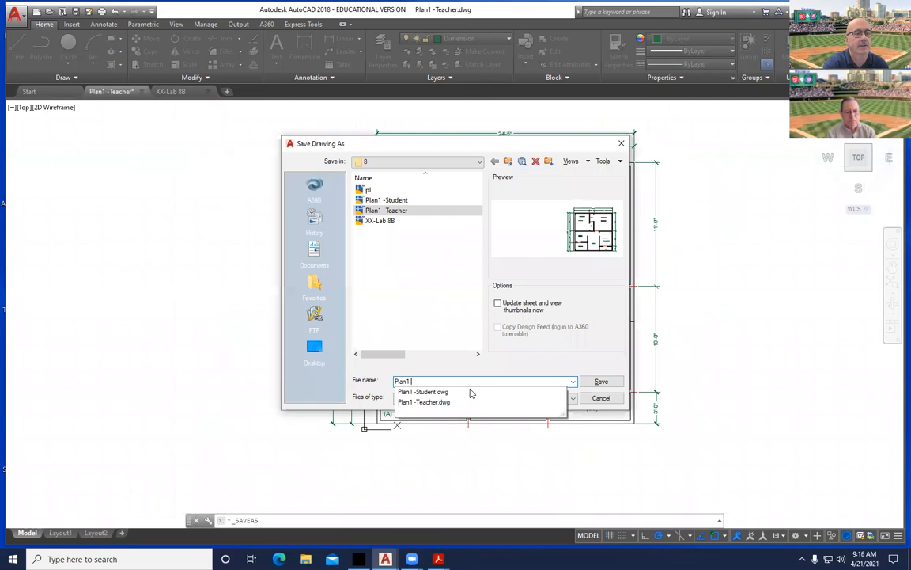
{"action": "key", "text": "BackSpace"}
{"action": "key", "text": "BackSpace"}
{"action": "key", "text": "BackSpace"}
{"action": "key", "text": "BackSpace"}
{"action": "type", "text": "XX"}
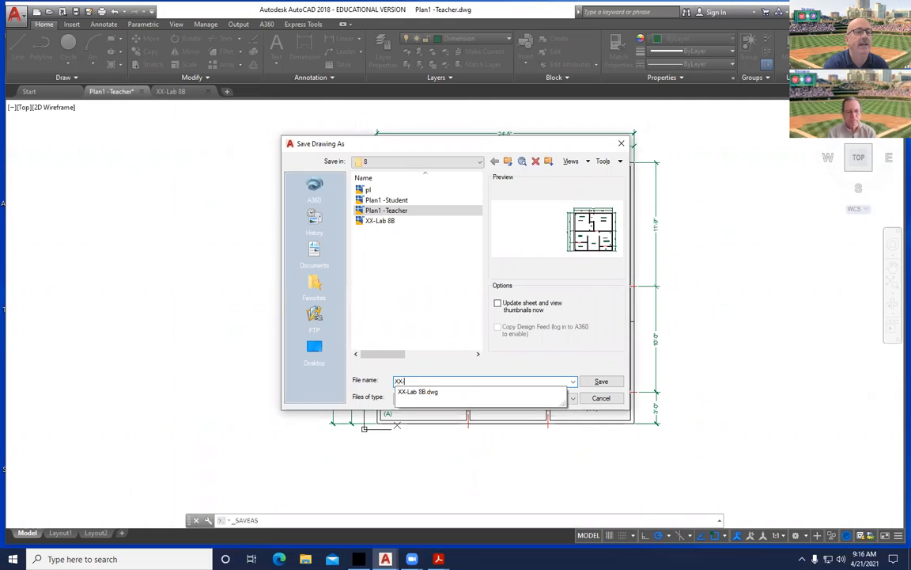
{"action": "type", "text": "-Lab 8A"}
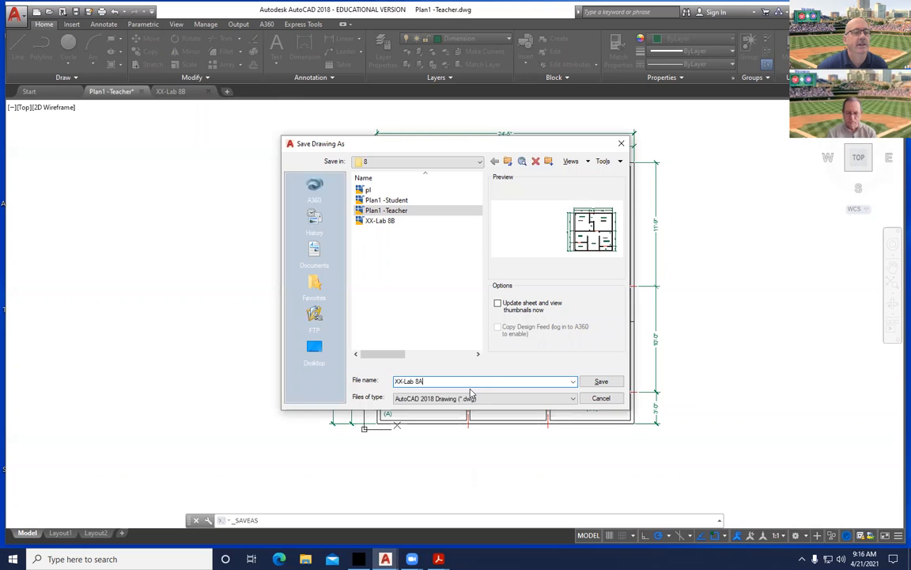
{"action": "left_click", "coordinate": [314, 353]}
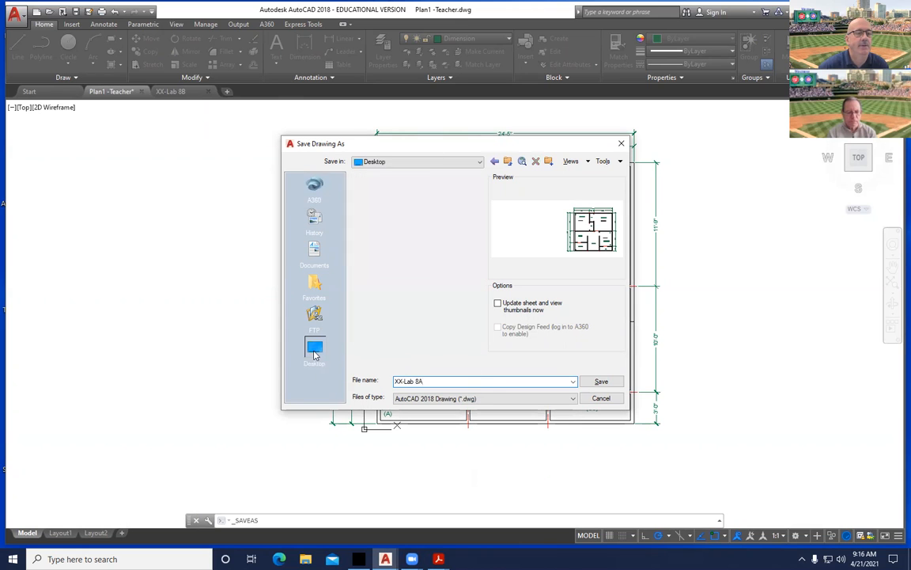
{"action": "left_click", "coordinate": [601, 380]}
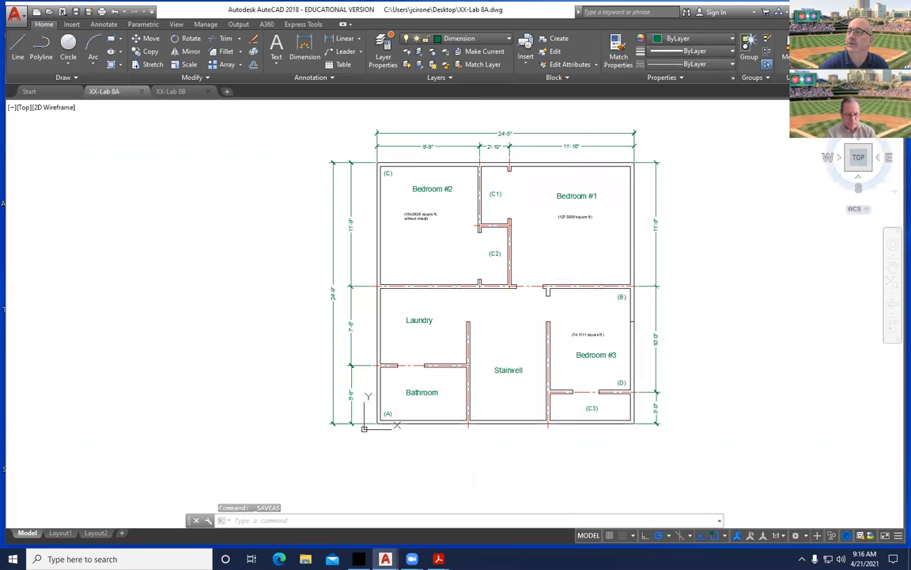
{"action": "key", "text": "alt+Tab"}
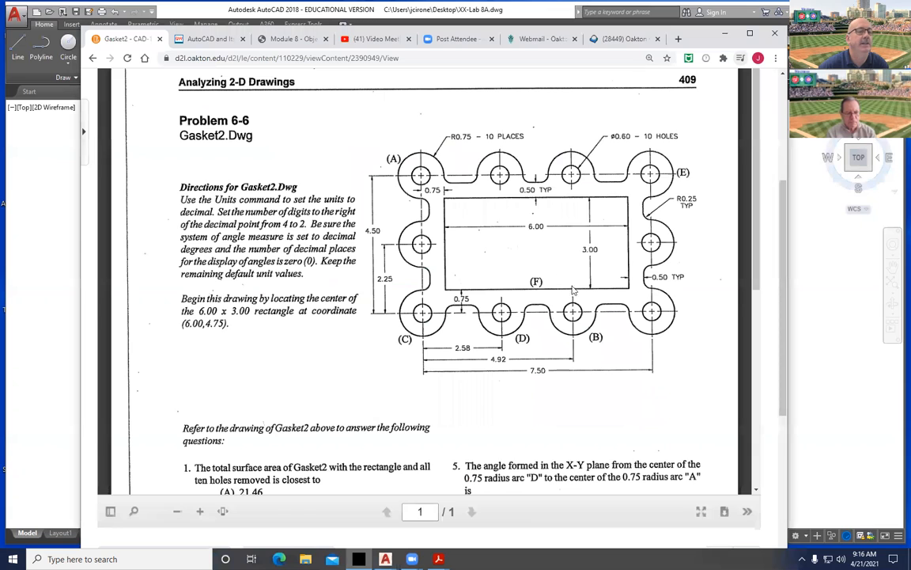
Go back from MEC labs and open the Chapter 8 and Labs module.
{"action": "left_click", "coordinate": [93, 58]}
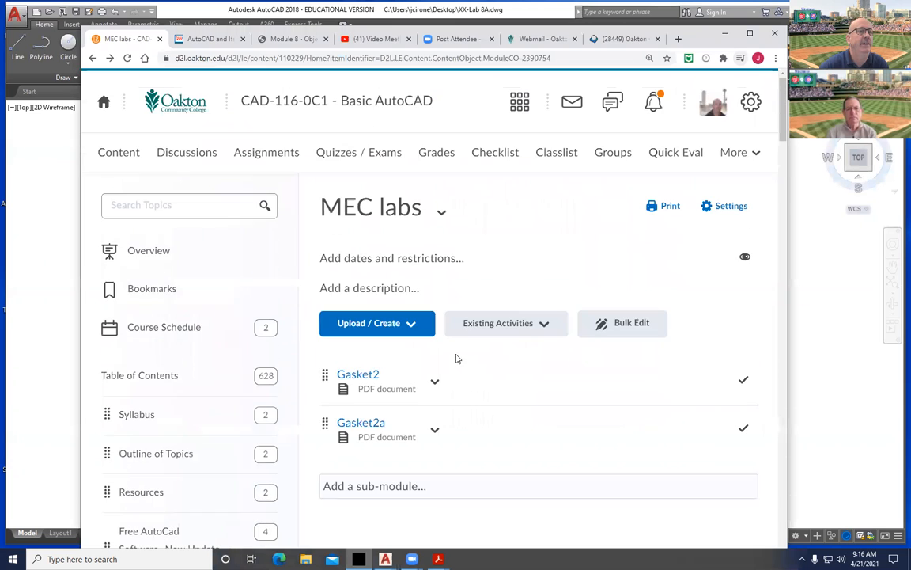
{"action": "scroll", "coordinate": [179, 400], "scroll_direction": "down", "scroll_amount": 10}
{"action": "scroll", "coordinate": [179, 398], "scroll_direction": "down", "scroll_amount": 5}
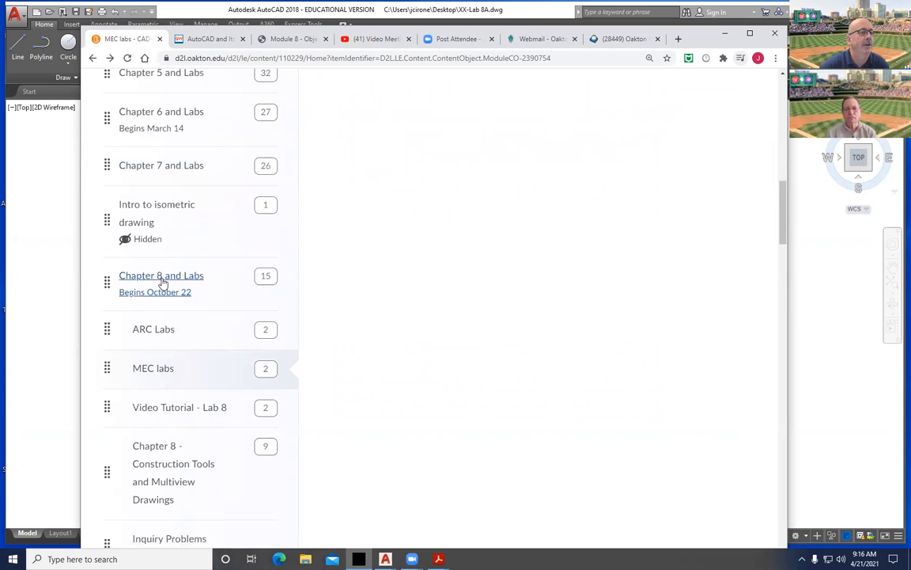
{"action": "left_click", "coordinate": [162, 283]}
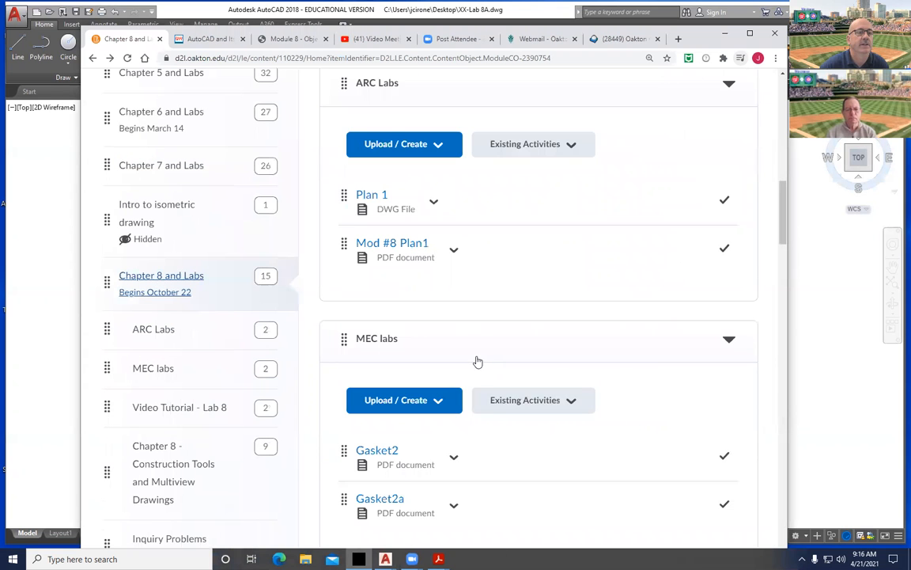
Scroll to the bottom of the module and begin adding a new sub-module.
{"action": "scroll", "coordinate": [433, 343], "scroll_direction": "up", "scroll_amount": 6}
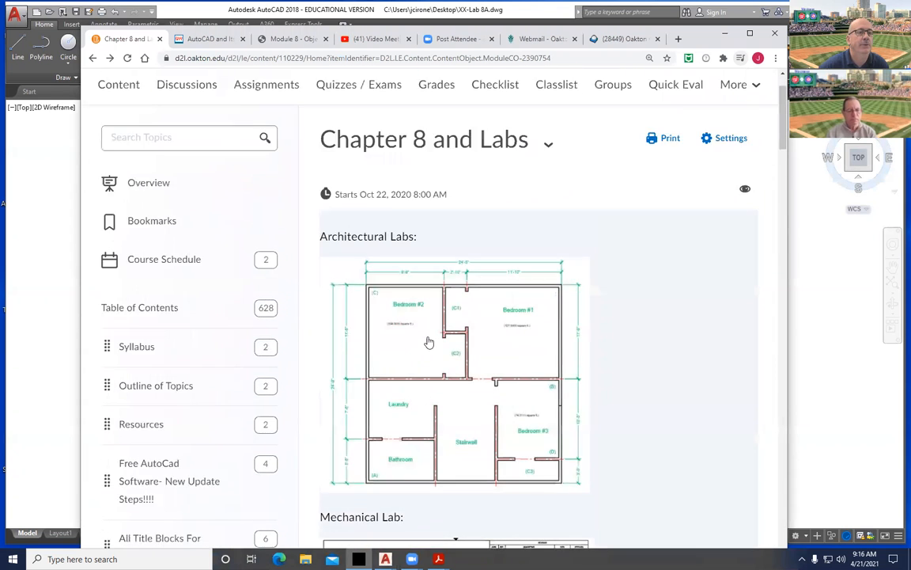
{"action": "scroll", "coordinate": [430, 340], "scroll_direction": "down", "scroll_amount": 5}
{"action": "scroll", "coordinate": [431, 343], "scroll_direction": "down", "scroll_amount": 15}
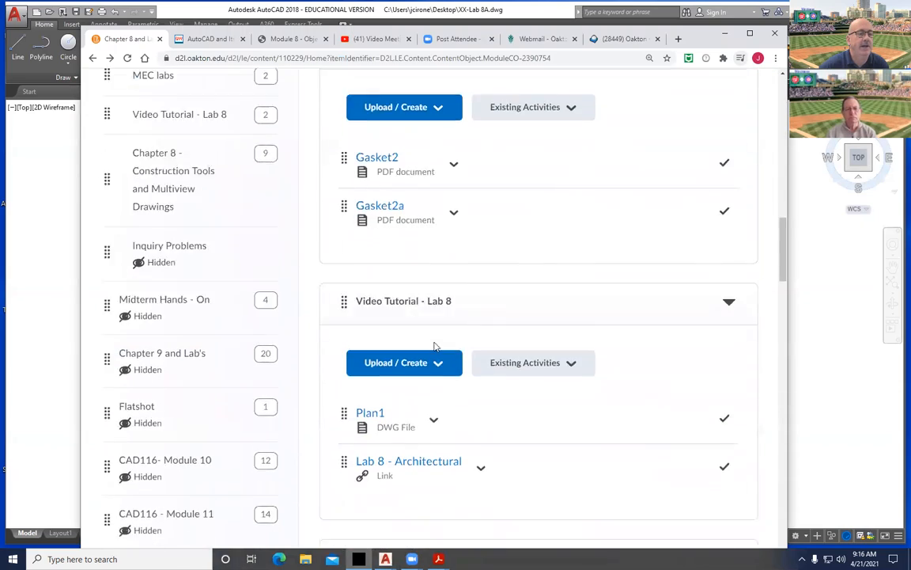
{"action": "scroll", "coordinate": [434, 345], "scroll_direction": "down", "scroll_amount": 9}
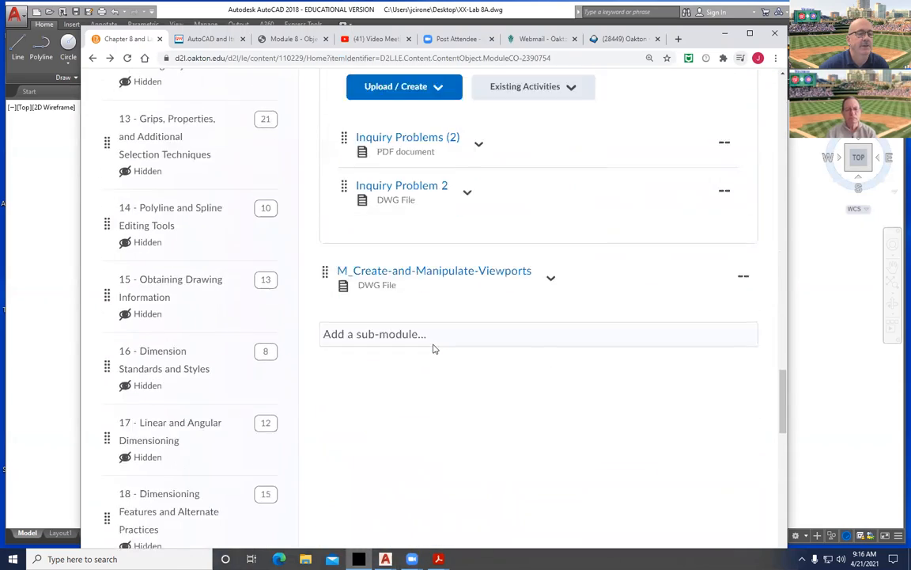
{"action": "scroll", "coordinate": [361, 366], "scroll_direction": "up", "scroll_amount": 2}
{"action": "left_click", "coordinate": [371, 359]}
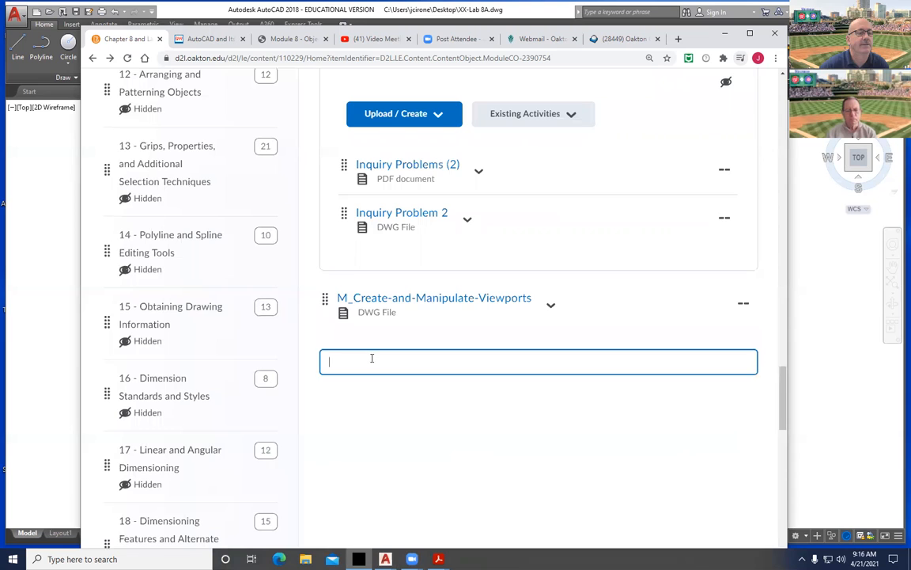
Name the new sub-module 'Student Files' and create it, then launch File Explorer with Win+E.
{"action": "type", "text": "Stud"}
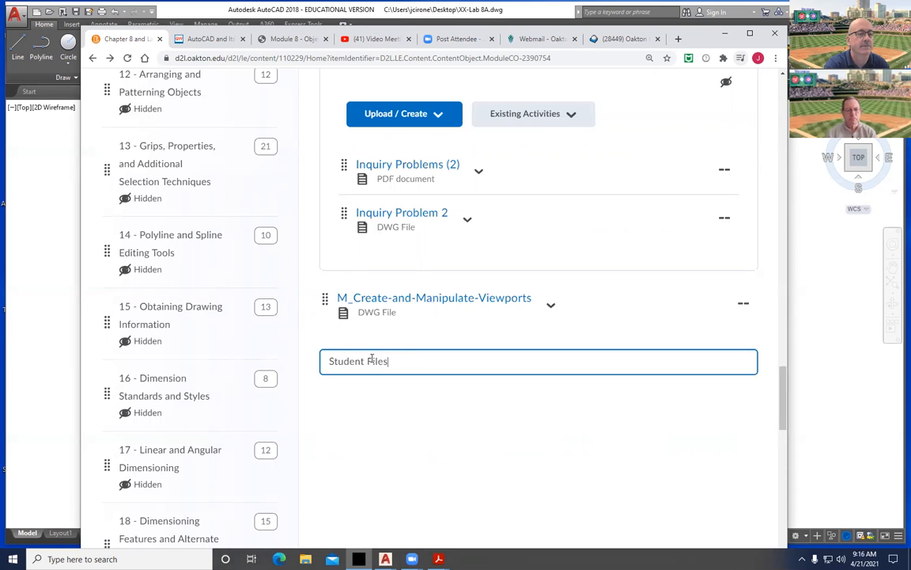
{"action": "type", "text": "ent Files"}
{"action": "key", "text": "Return"}
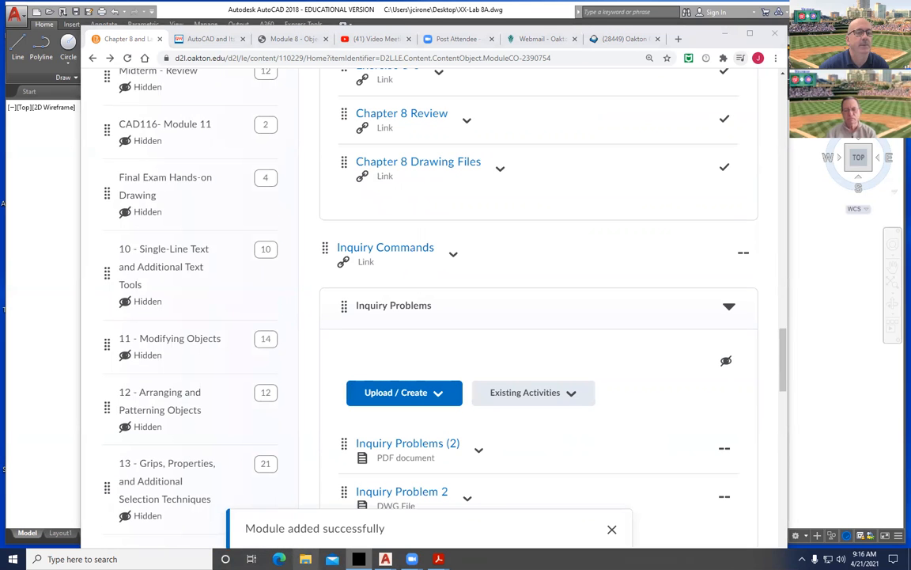
{"action": "key", "text": "super+e"}
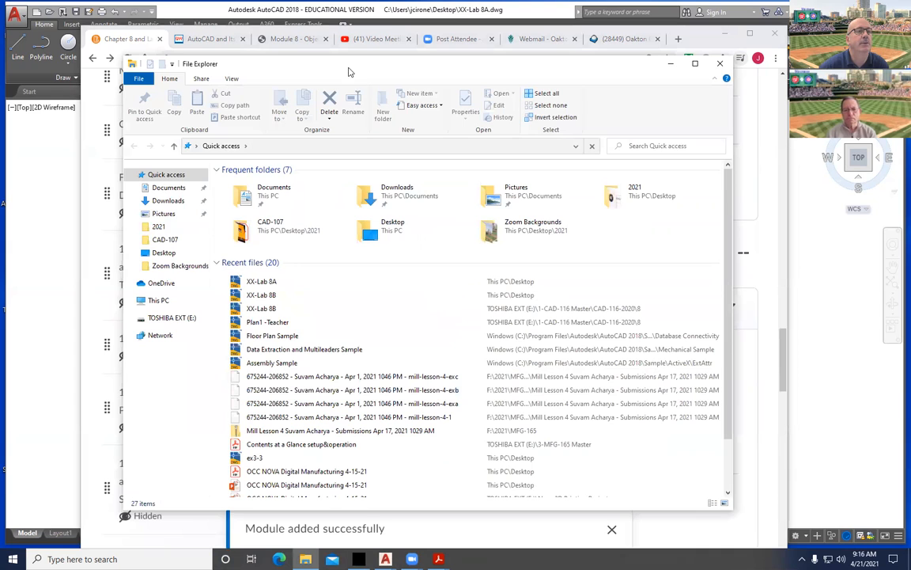
Return to the Chrome course page and scroll to the empty Student Files sub-module.
{"action": "key", "text": "alt+Tab"}
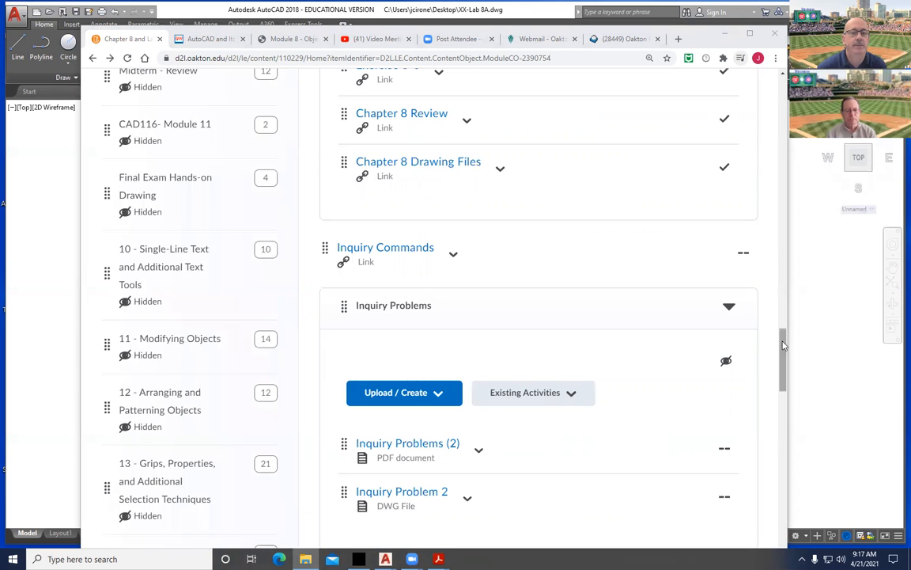
{"action": "left_click_drag", "start_coordinate": [783, 360], "coordinate": [850, 406]}
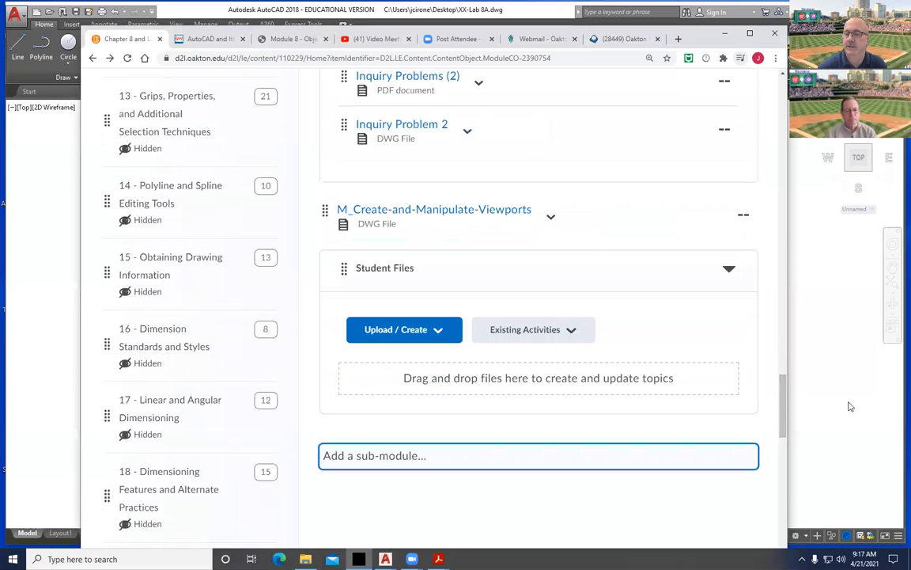
Drag XX-Lab 8A.dwg from File Explorer into the Student Files drop zone.
{"action": "left_click_drag", "start_coordinate": [726, 443], "coordinate": [667, 386]}
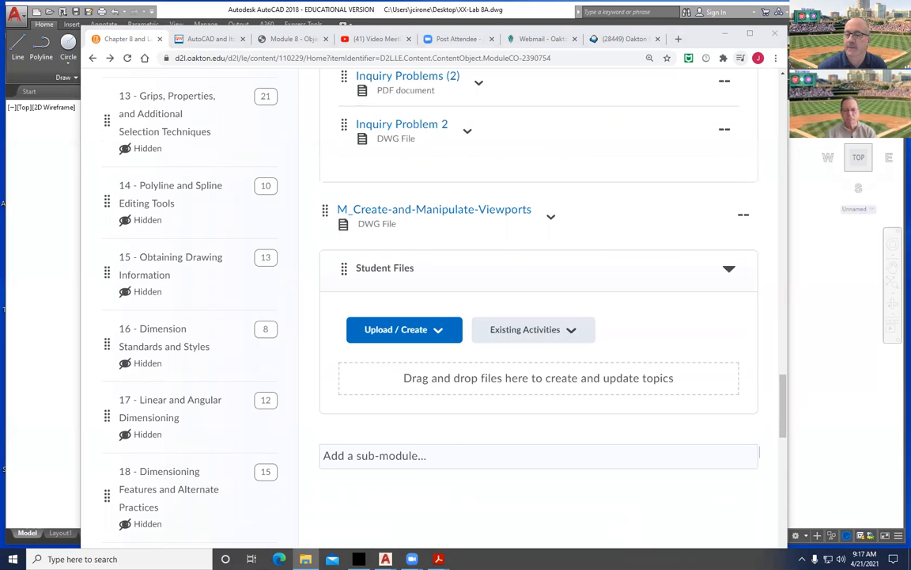
{"action": "left_click_drag", "start_coordinate": [737, 393], "coordinate": [587, 388]}
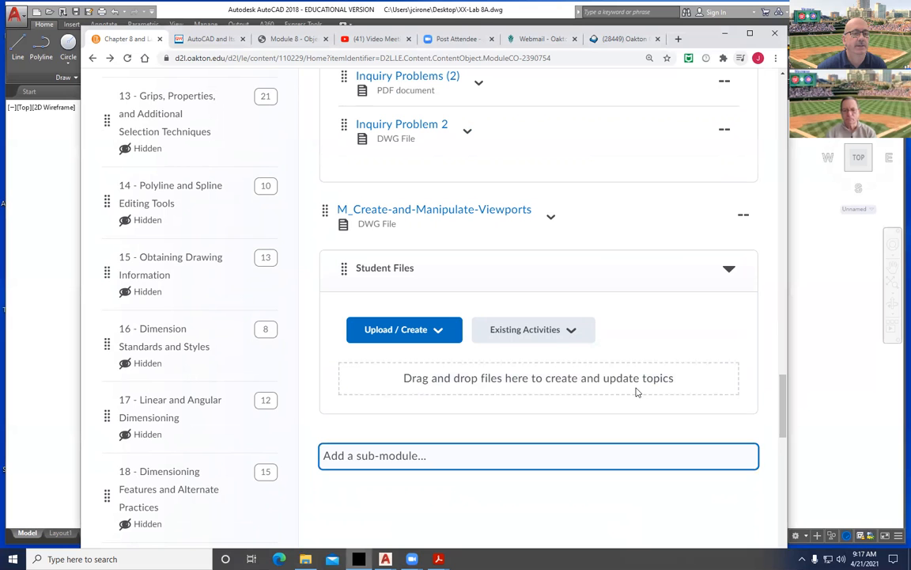
{"action": "scroll", "coordinate": [633, 394], "scroll_direction": "up", "scroll_amount": 5}
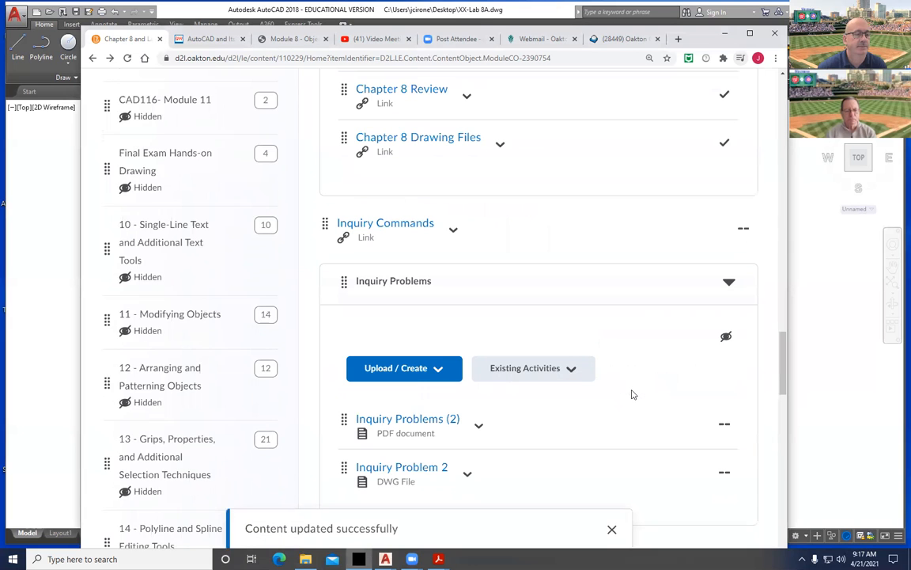
{"action": "scroll", "coordinate": [791, 411], "scroll_direction": "down", "scroll_amount": 5}
{"action": "left_click_drag", "start_coordinate": [794, 435], "coordinate": [785, 405]}
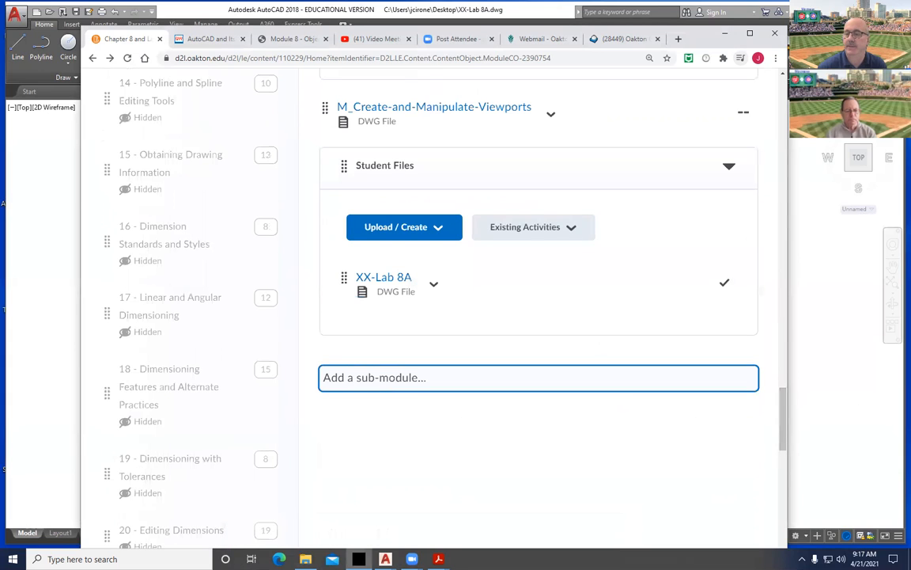
{"action": "left_click_drag", "start_coordinate": [609, 424], "coordinate": [434, 296]}
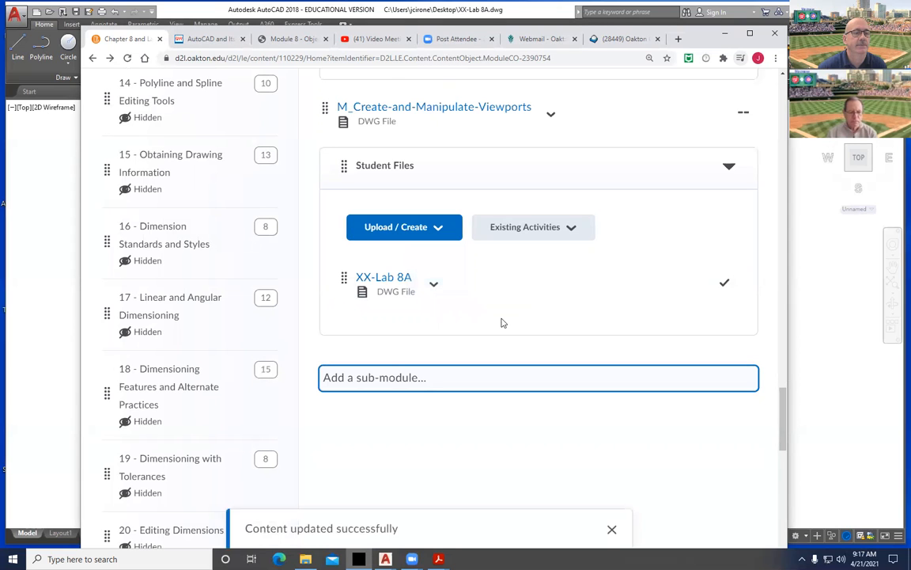
{"action": "scroll", "coordinate": [500, 323], "scroll_direction": "up", "scroll_amount": 5}
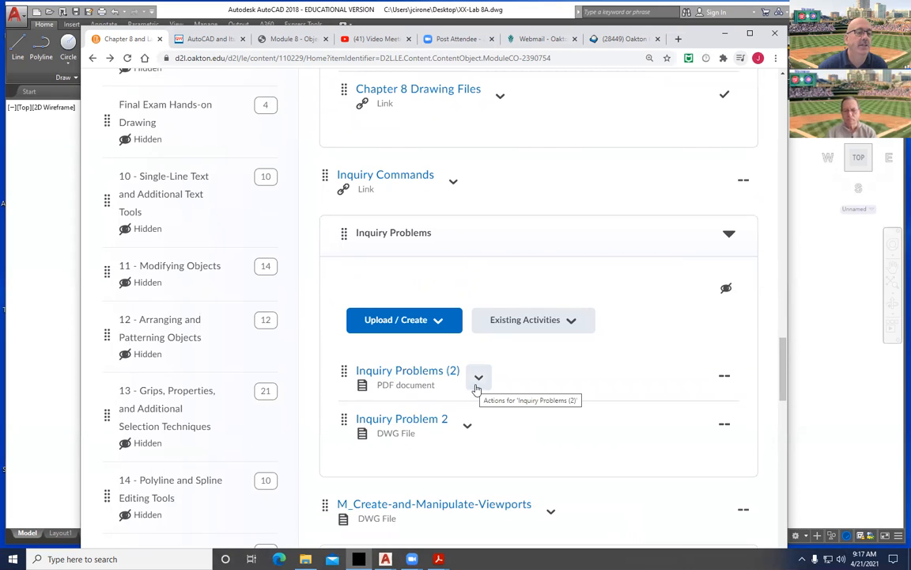
Scroll up to MEC labs and choose Download from the Gasket2 item's actions menu.
{"action": "scroll", "coordinate": [470, 395], "scroll_direction": "up", "scroll_amount": 3}
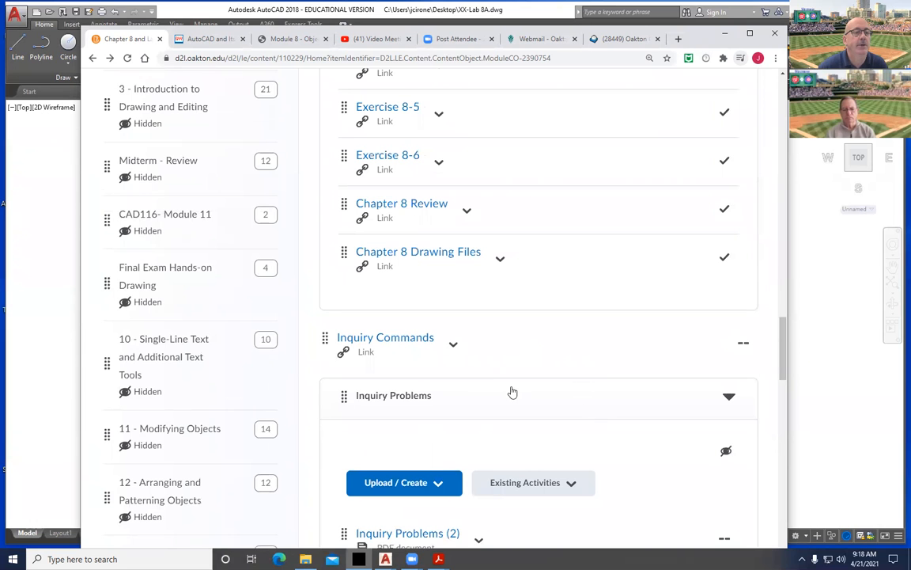
{"action": "scroll", "coordinate": [505, 391], "scroll_direction": "up", "scroll_amount": 4}
{"action": "scroll", "coordinate": [505, 391], "scroll_direction": "up", "scroll_amount": 14}
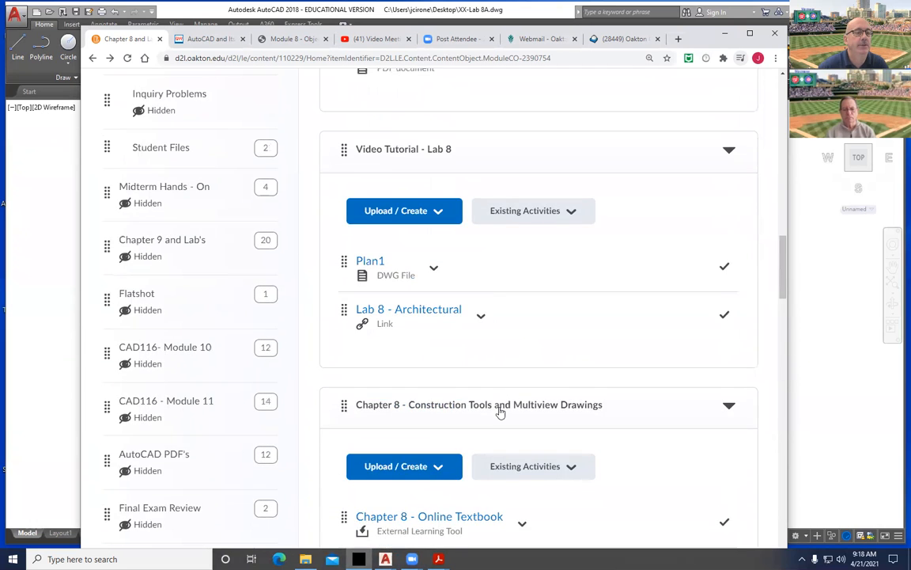
{"action": "scroll", "coordinate": [492, 419], "scroll_direction": "up", "scroll_amount": 3}
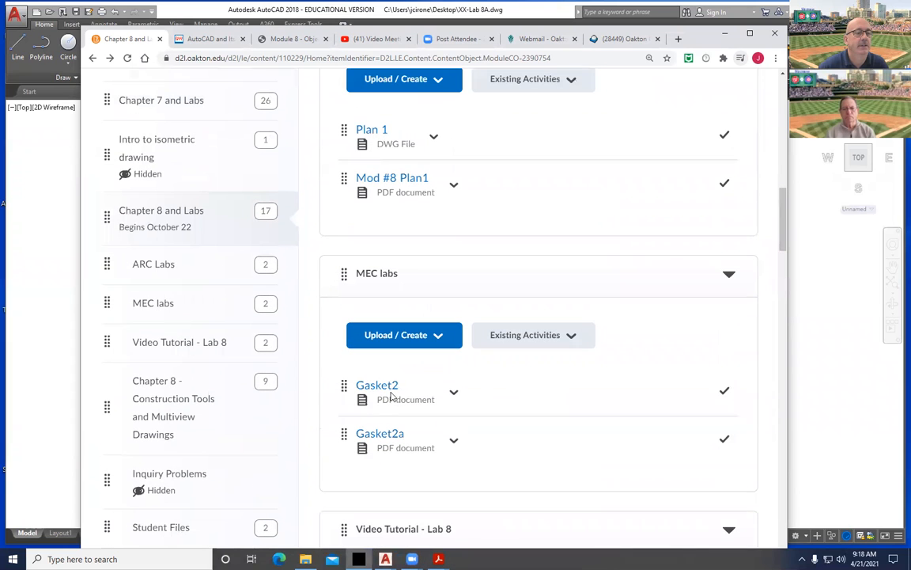
{"action": "left_click", "coordinate": [455, 394]}
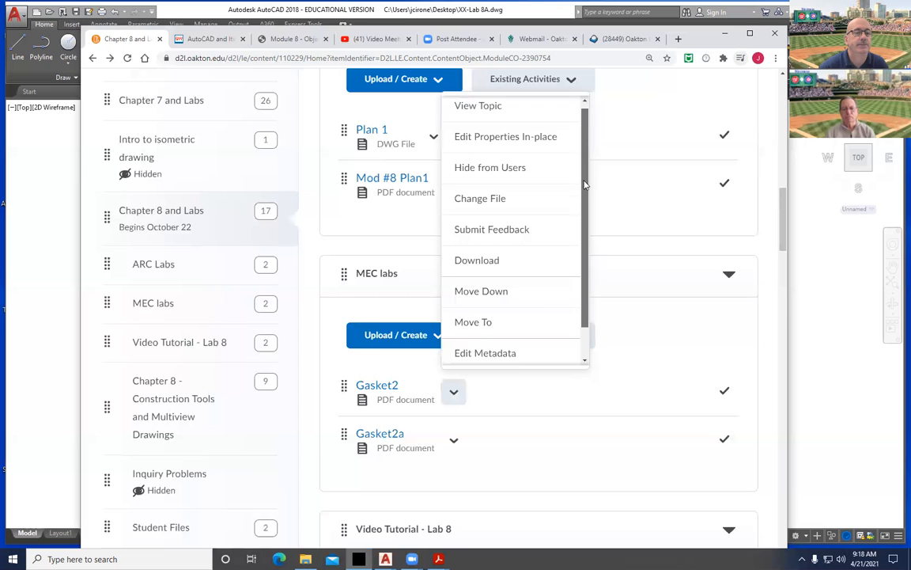
{"action": "scroll", "coordinate": [584, 189], "scroll_direction": "down", "scroll_amount": 1}
{"action": "left_click", "coordinate": [468, 227]}
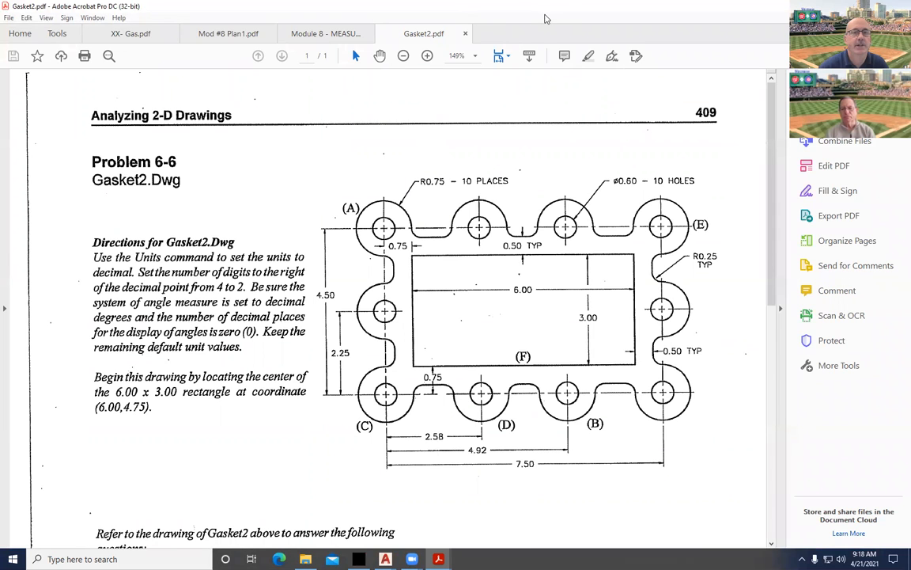
Scroll Gasket2.pdf to the multiple-choice questions, then restore Acrobat to a smaller window.
{"action": "double_click", "coordinate": [545, 17]}
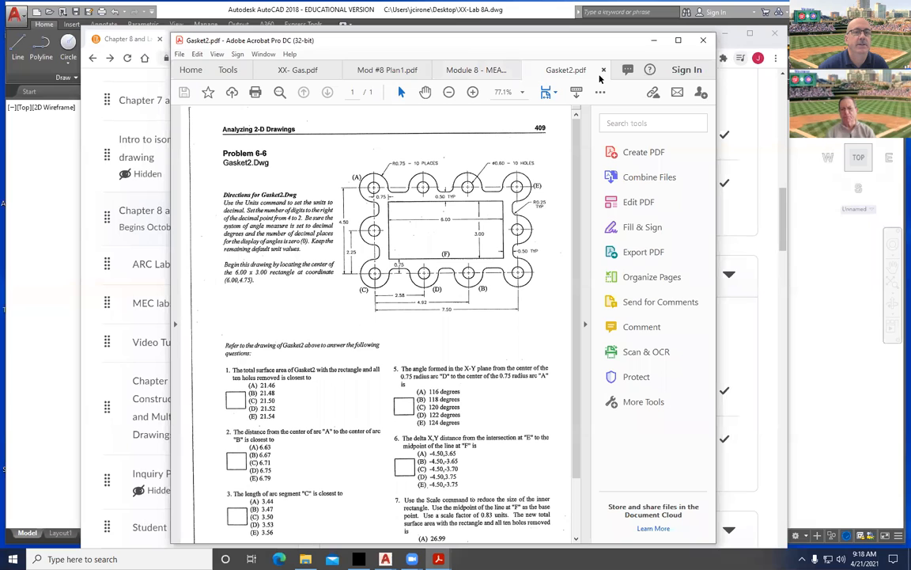
{"action": "left_click", "coordinate": [677, 41]}
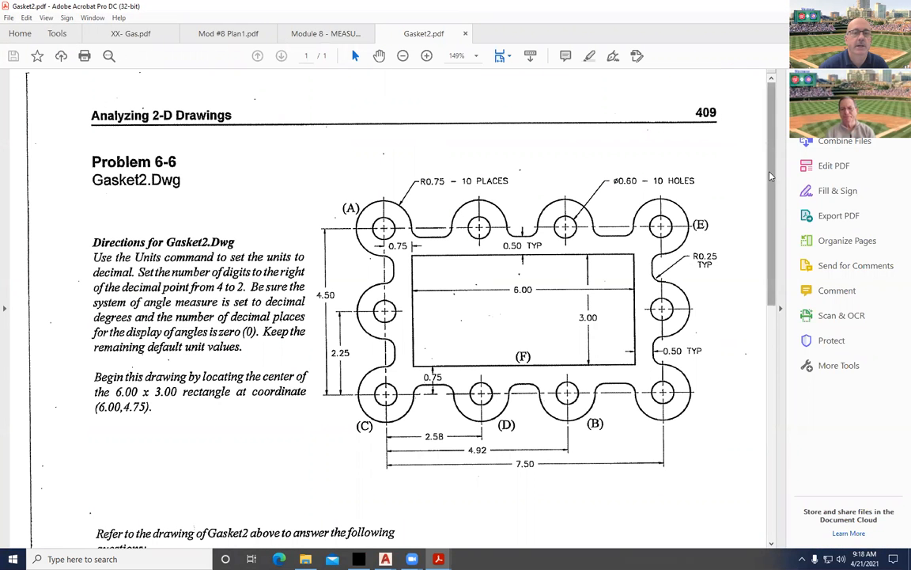
{"action": "scroll", "coordinate": [765, 233], "scroll_direction": "down", "scroll_amount": 3}
{"action": "scroll", "coordinate": [763, 269], "scroll_direction": "down", "scroll_amount": 5}
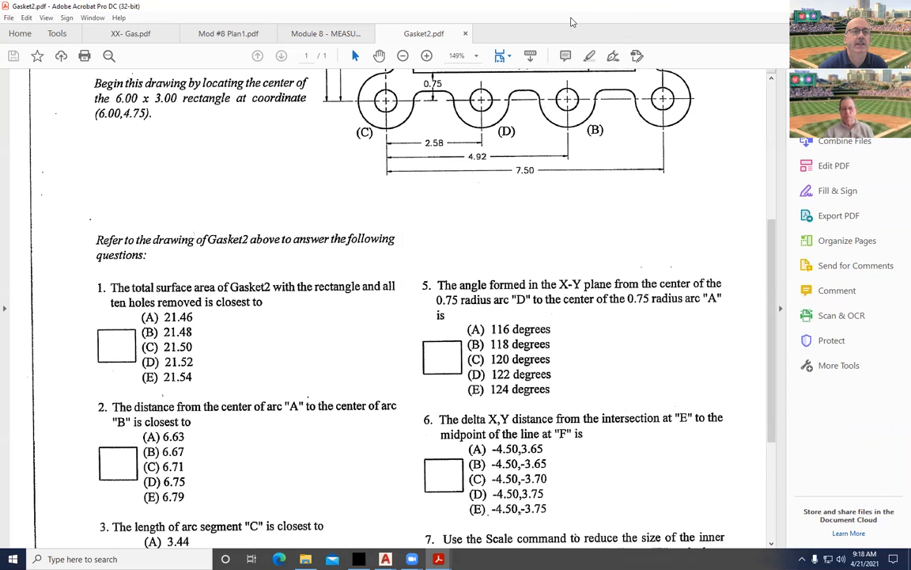
{"action": "double_click", "coordinate": [447, 6]}
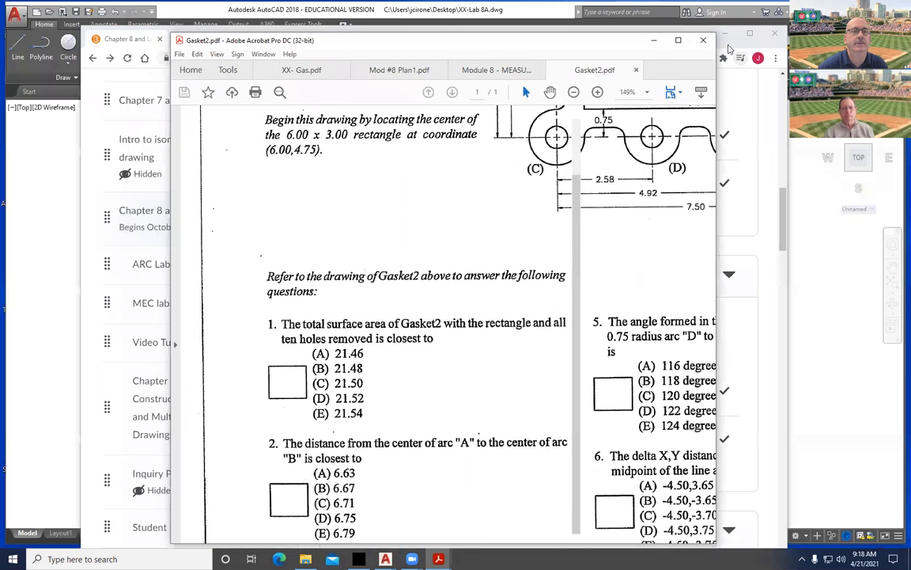
Bring up the XX-Lab 8B drawing in AutoCAD and switch to model space.
{"action": "left_click", "coordinate": [653, 40]}
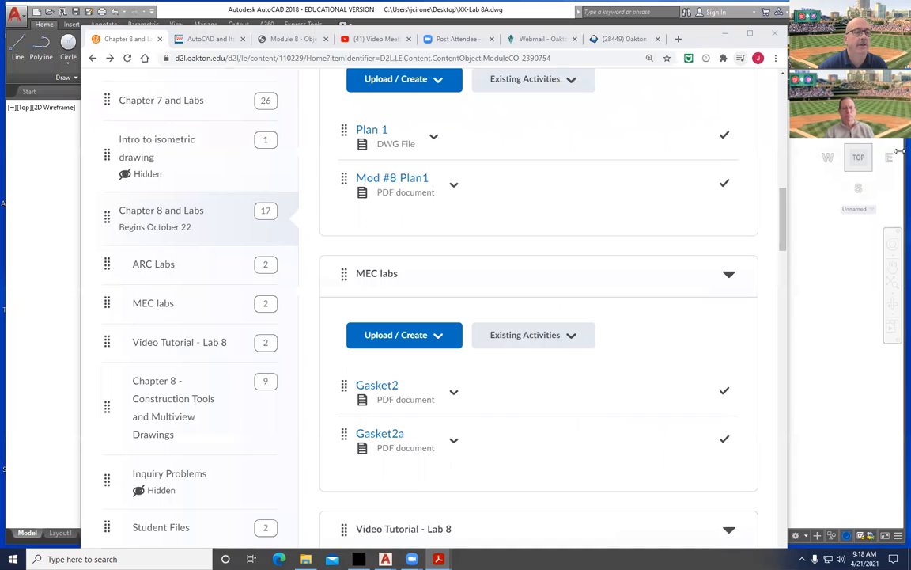
{"action": "left_click", "coordinate": [726, 35]}
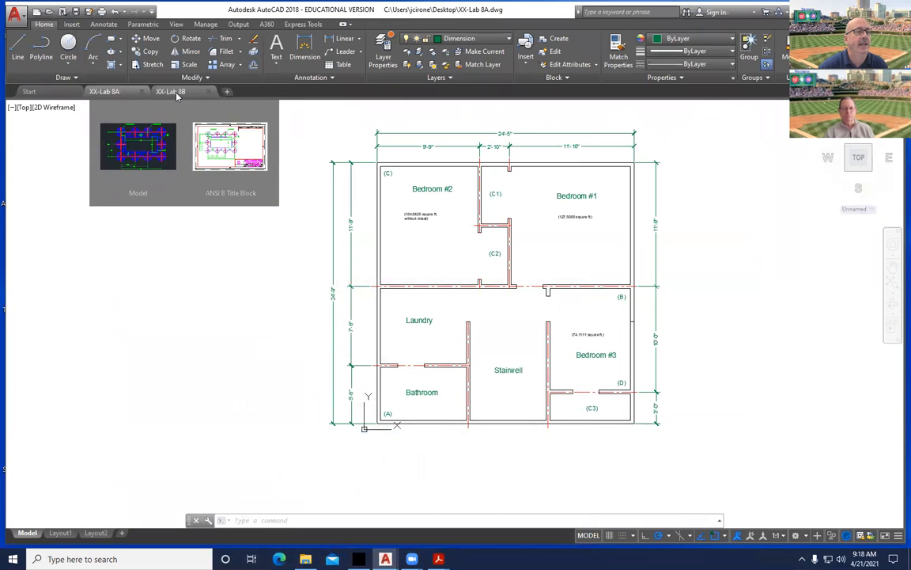
{"action": "left_click", "coordinate": [163, 93]}
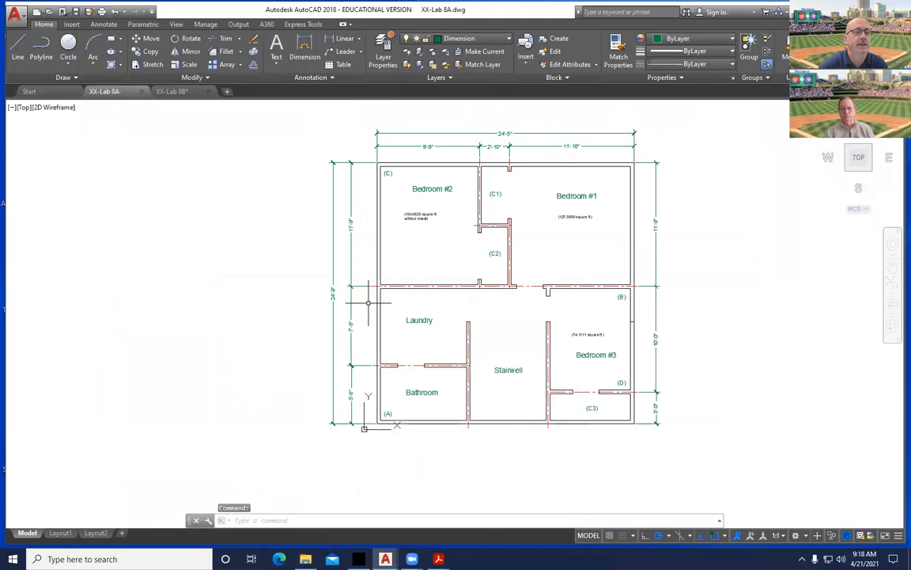
{"action": "left_click", "coordinate": [171, 91]}
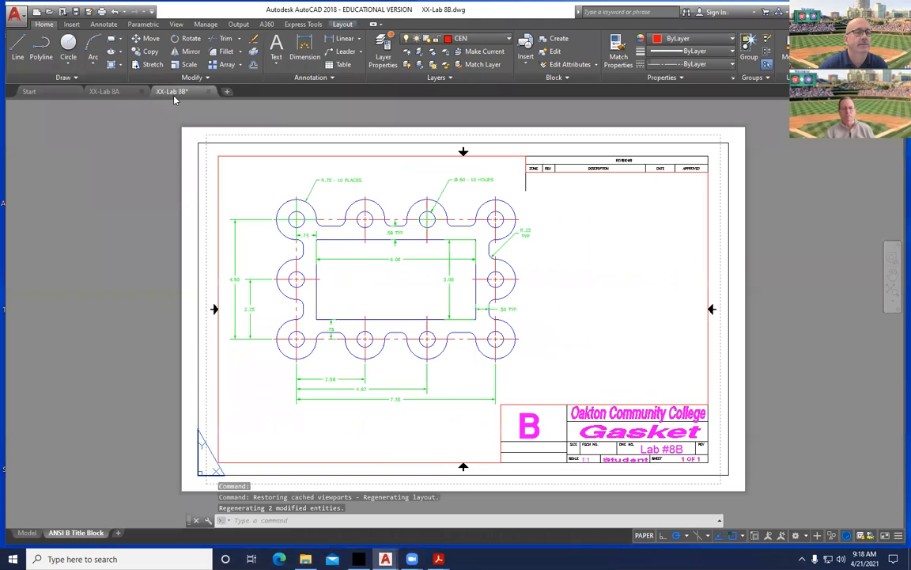
{"action": "left_click", "coordinate": [30, 533]}
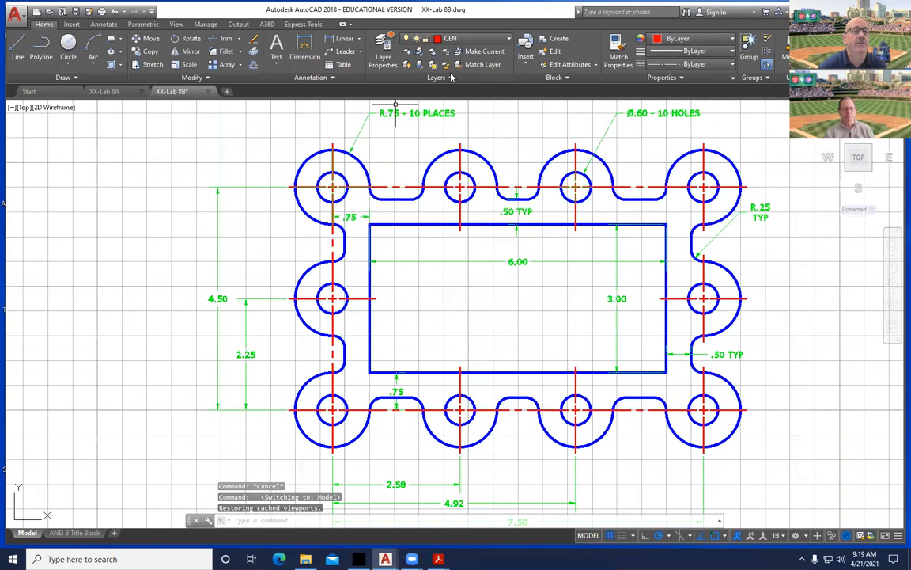
Turn off the CEN and DIM layers and make layer 0 current.
{"action": "left_click", "coordinate": [498, 39]}
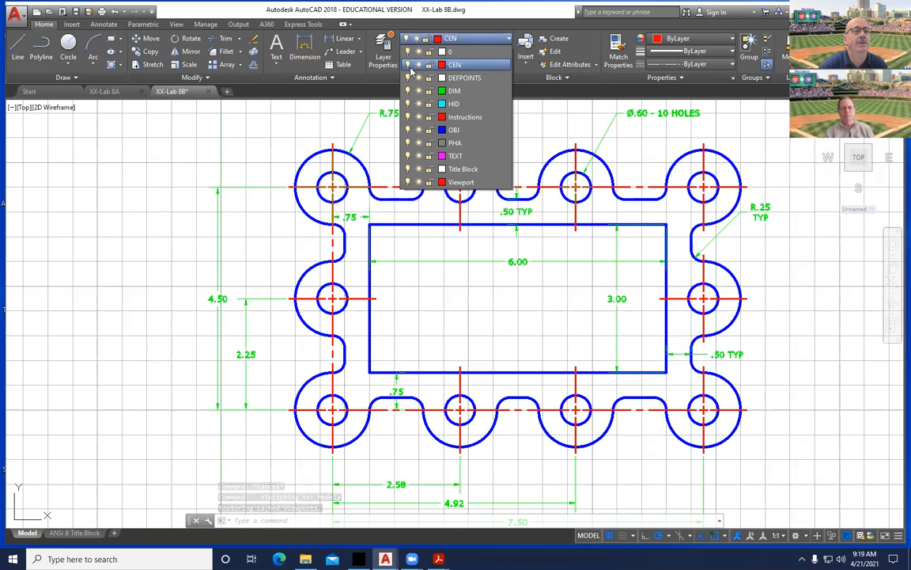
{"action": "left_click", "coordinate": [407, 65]}
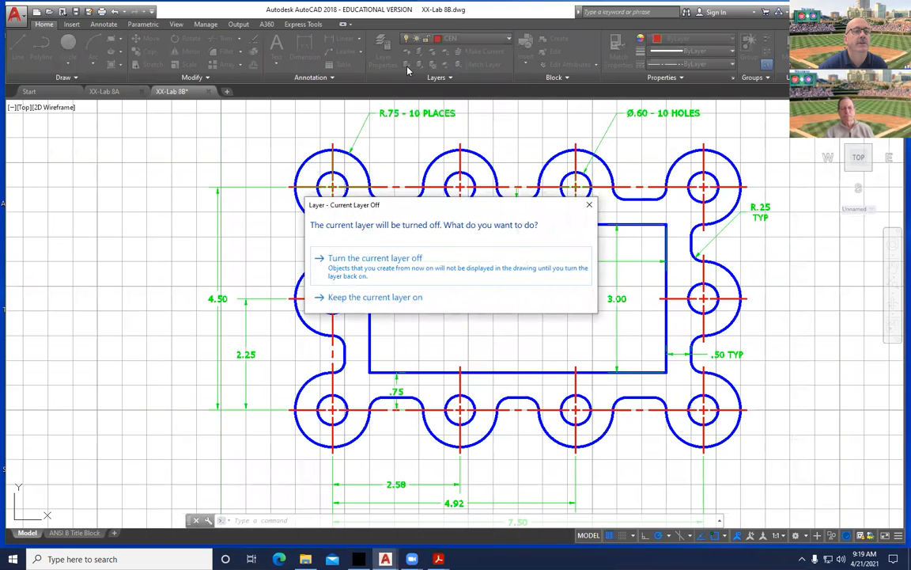
{"action": "left_click", "coordinate": [363, 261]}
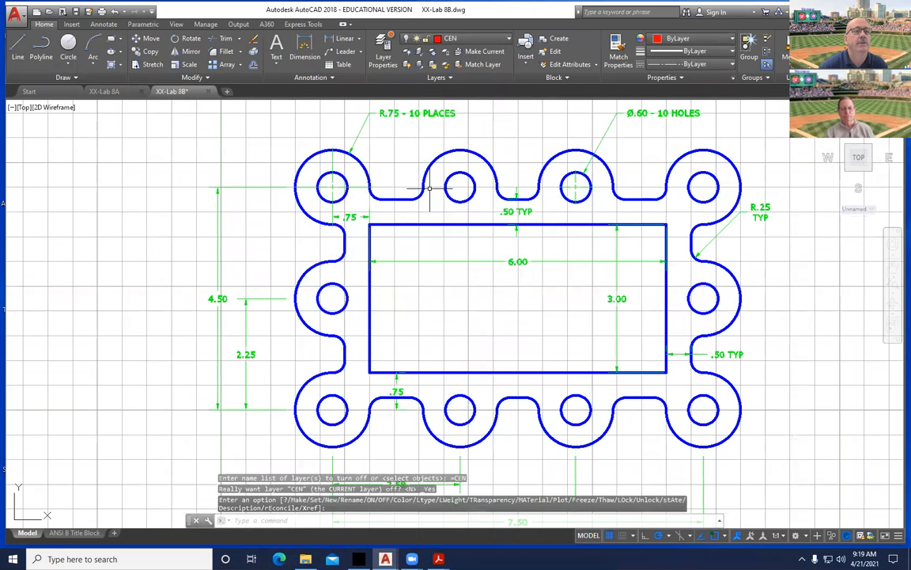
{"action": "left_click", "coordinate": [504, 40]}
{"action": "left_click", "coordinate": [407, 90]}
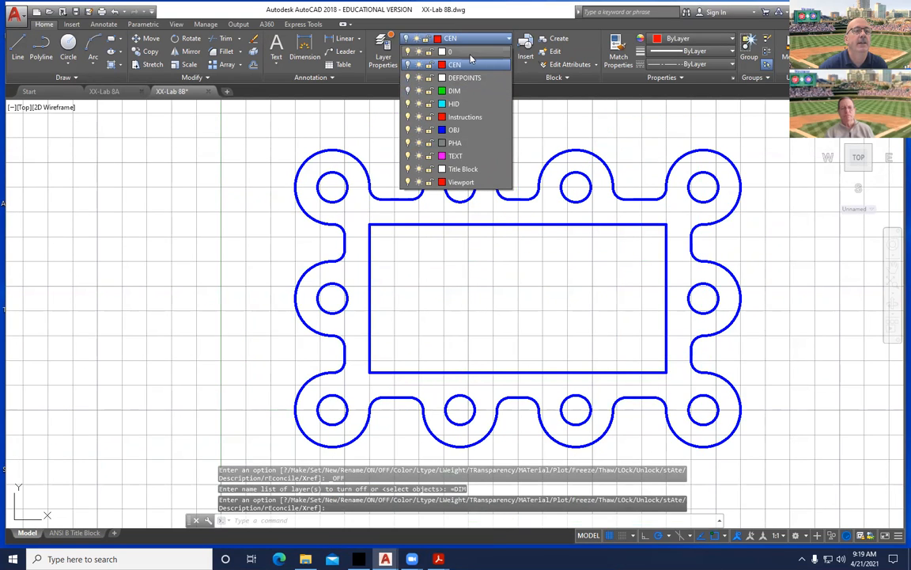
{"action": "left_click", "coordinate": [470, 53]}
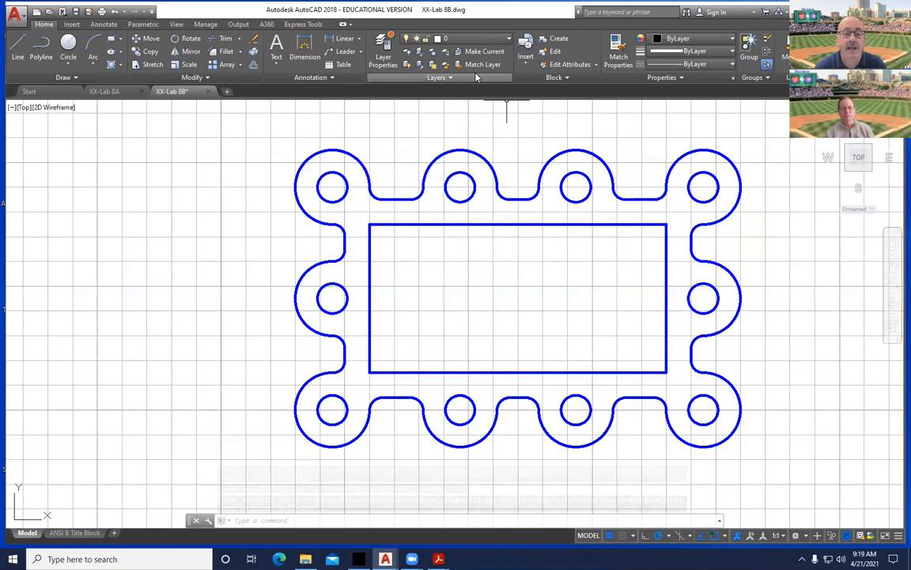
Window-select the whole gasket with REGION to turn outline, holes and inner rectangle into regions.
{"action": "middle_click_drag", "start_coordinate": [494, 278], "coordinate": [454, 292]}
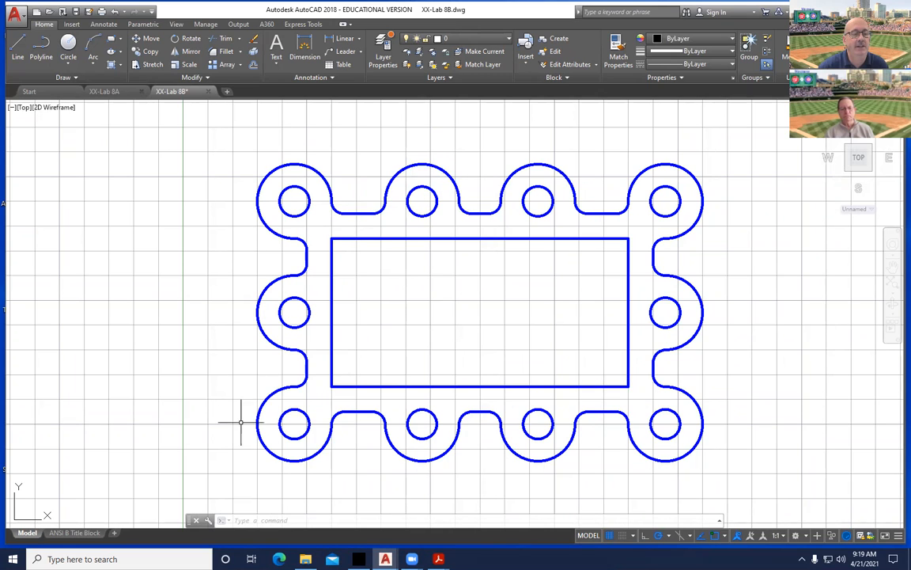
{"action": "left_click", "coordinate": [66, 77]}
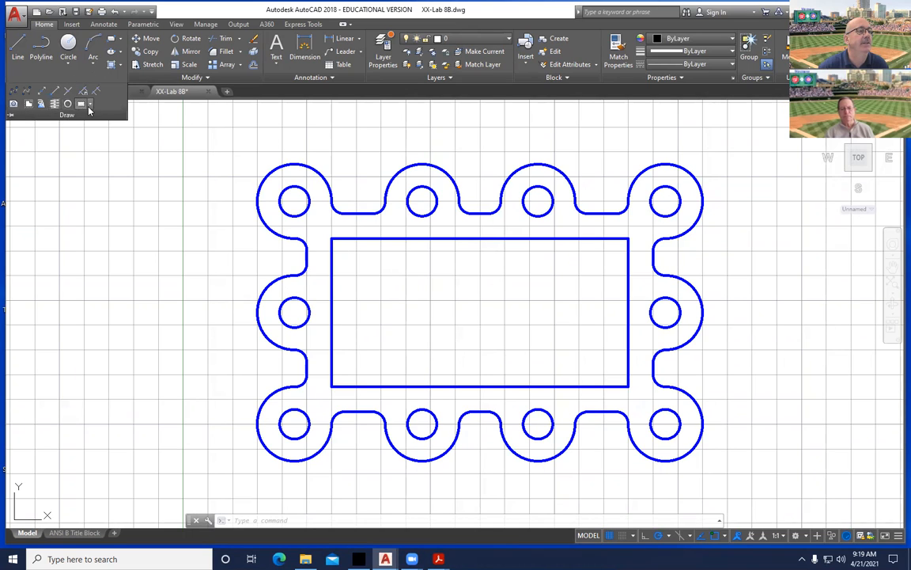
{"action": "left_click", "coordinate": [90, 105]}
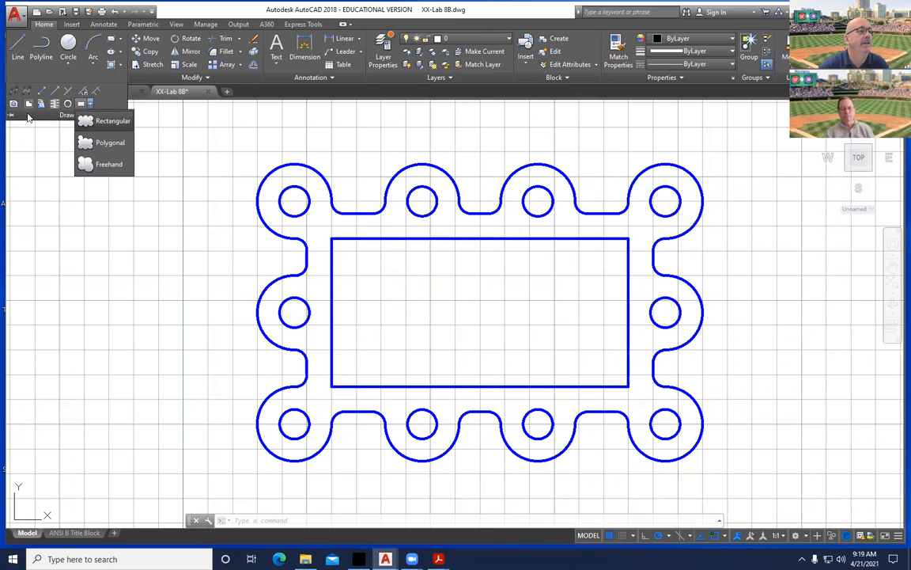
{"action": "left_click", "coordinate": [174, 133]}
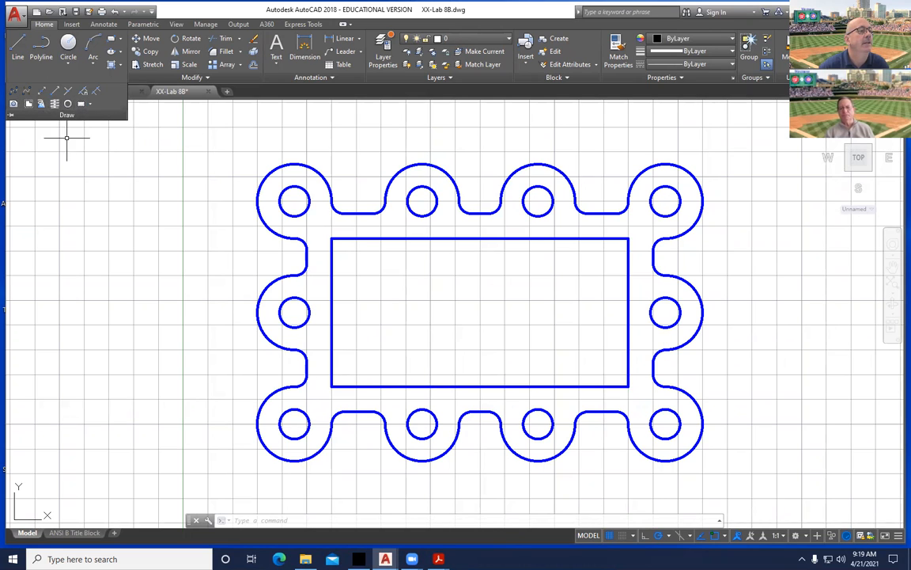
{"action": "left_click", "coordinate": [12, 105]}
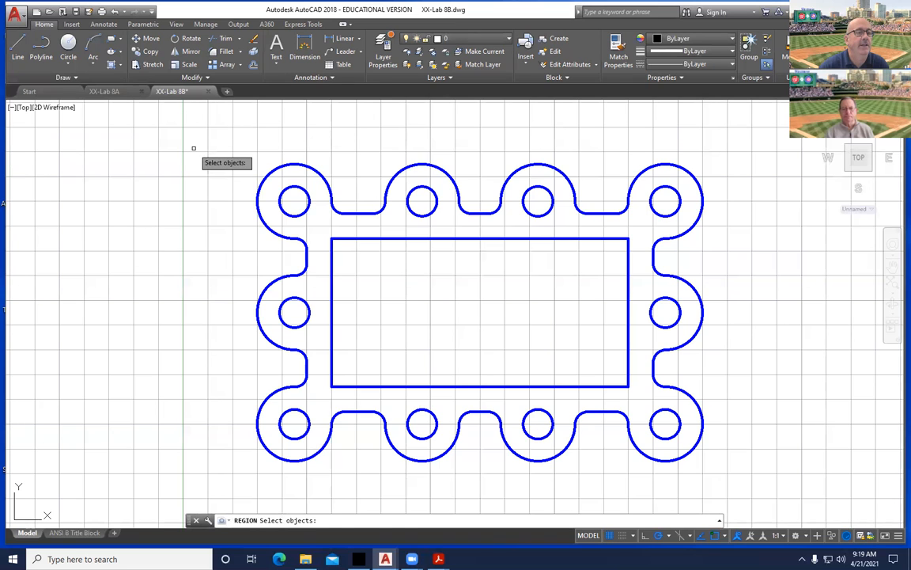
{"action": "left_click", "coordinate": [193, 148]}
{"action": "left_click", "coordinate": [791, 481]}
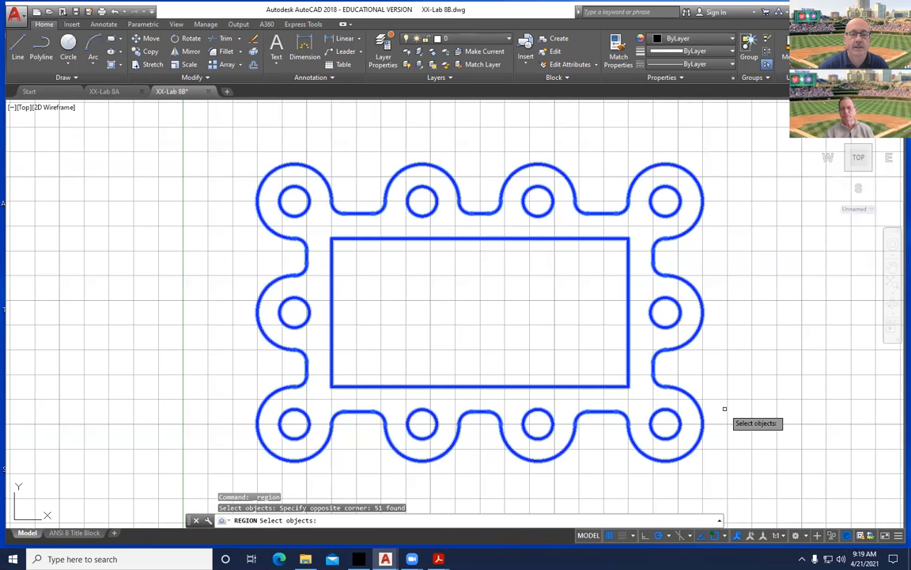
{"action": "key", "text": "Return"}
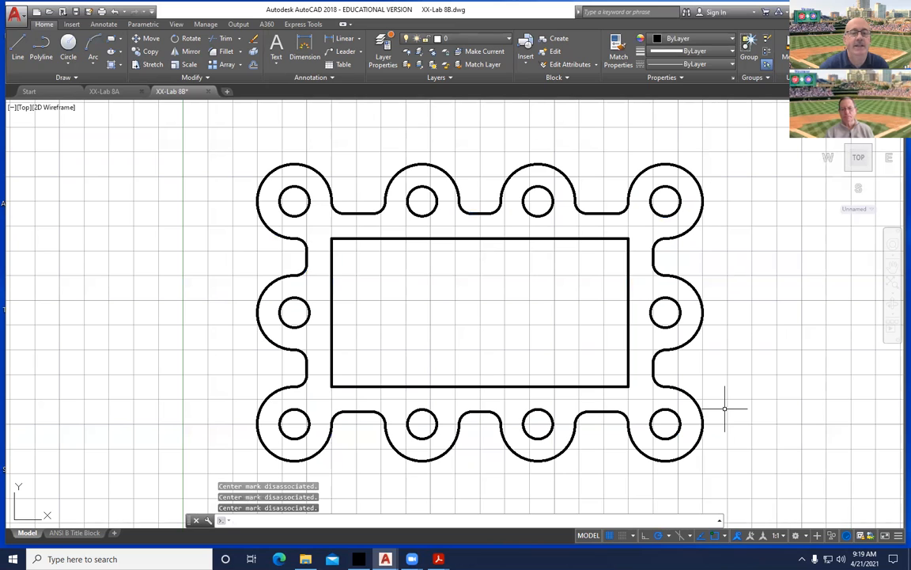
{"action": "mouse_move", "coordinate": [655, 272]}
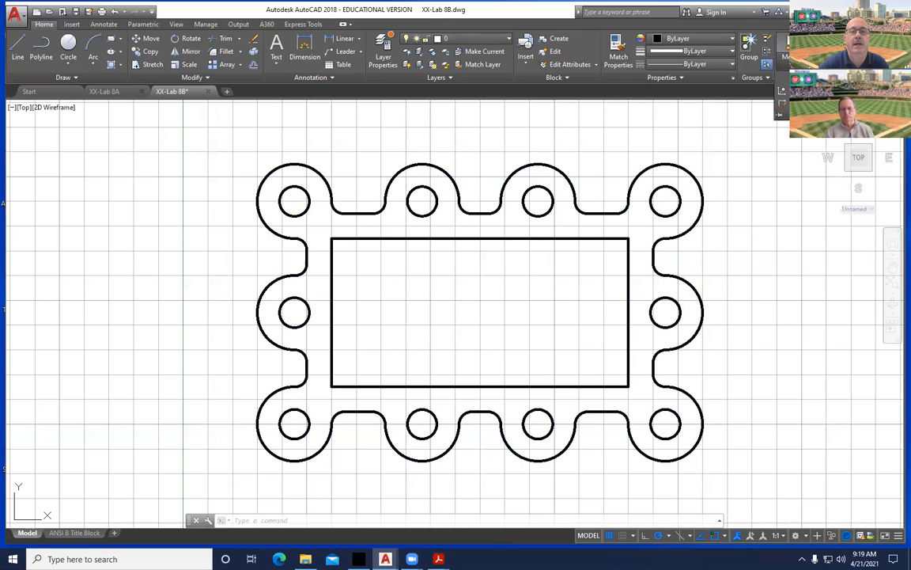
{"action": "left_click", "coordinate": [795, 68]}
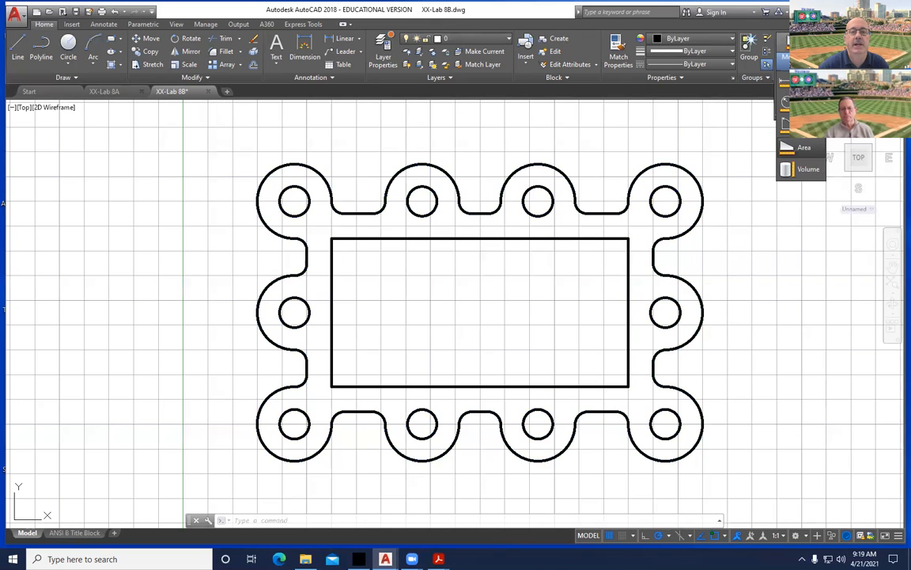
Add the outer region's area (42.3711, perimeter 40.1283), then switch area measurement to Subtract.
{"action": "left_click", "coordinate": [803, 150]}
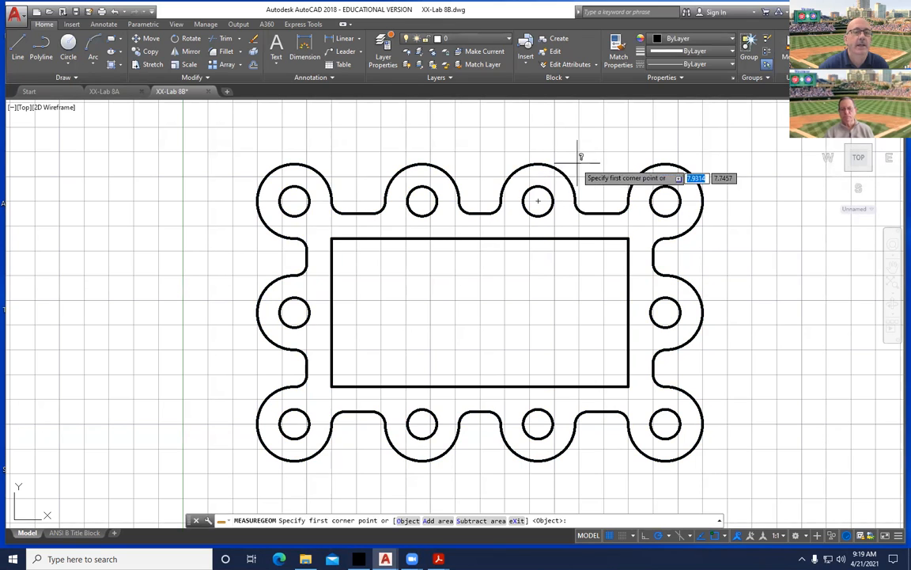
{"action": "key", "text": "Down"}
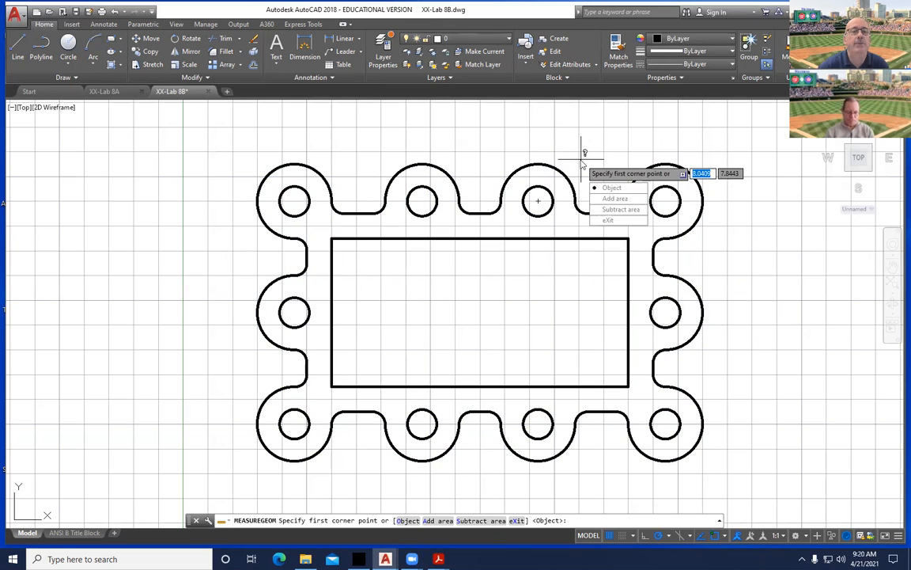
{"action": "left_click", "coordinate": [613, 201]}
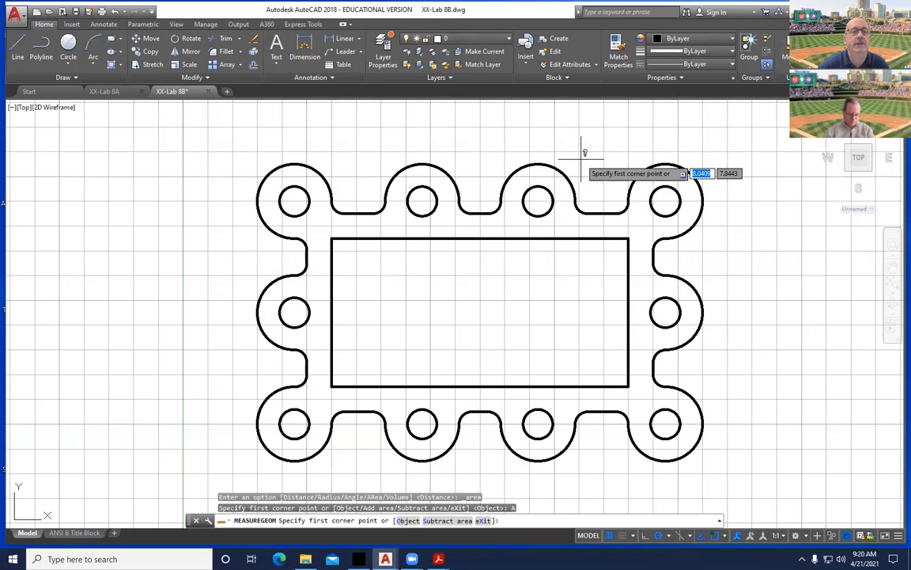
{"action": "key", "text": "Down"}
{"action": "key", "text": "Return"}
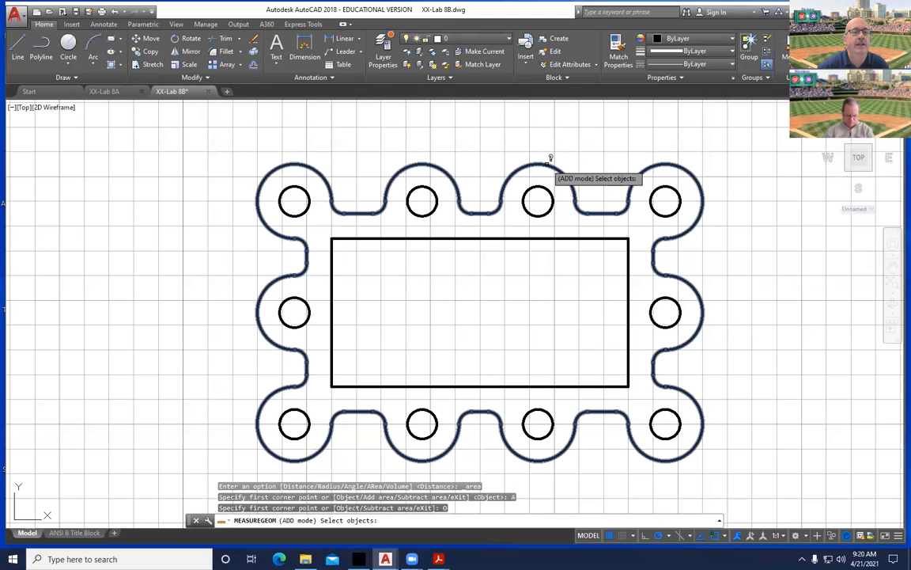
{"action": "left_click", "coordinate": [550, 159]}
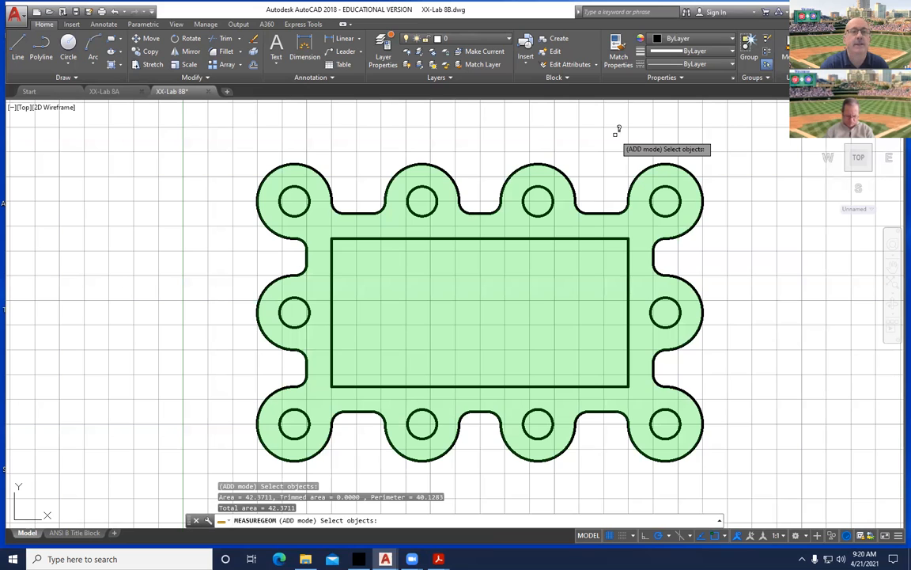
{"action": "key", "text": "Return"}
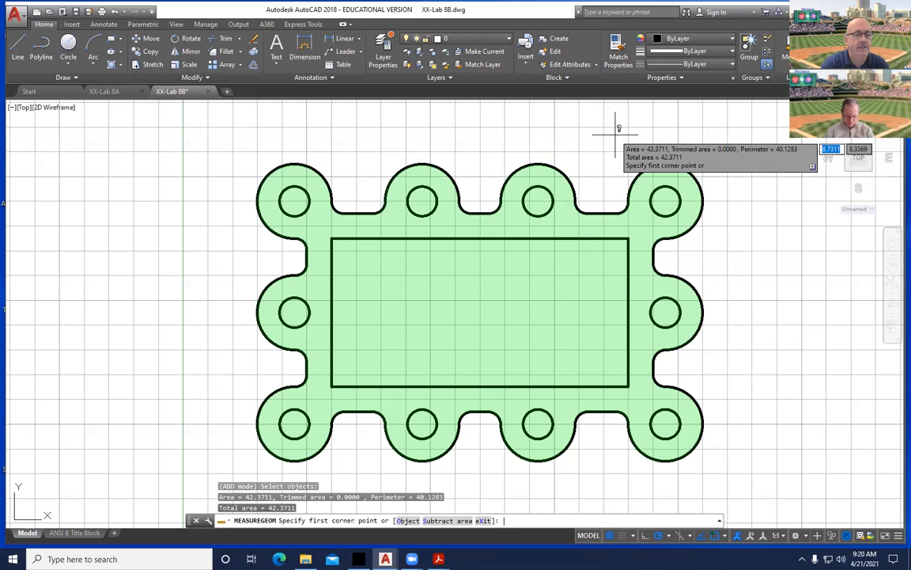
{"action": "key", "text": "Down"}
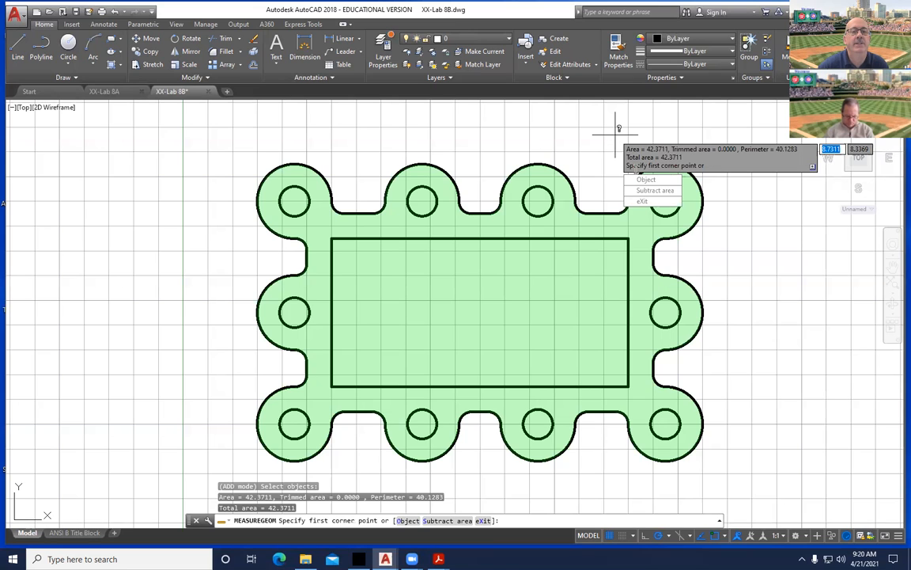
{"action": "left_click", "coordinate": [639, 192]}
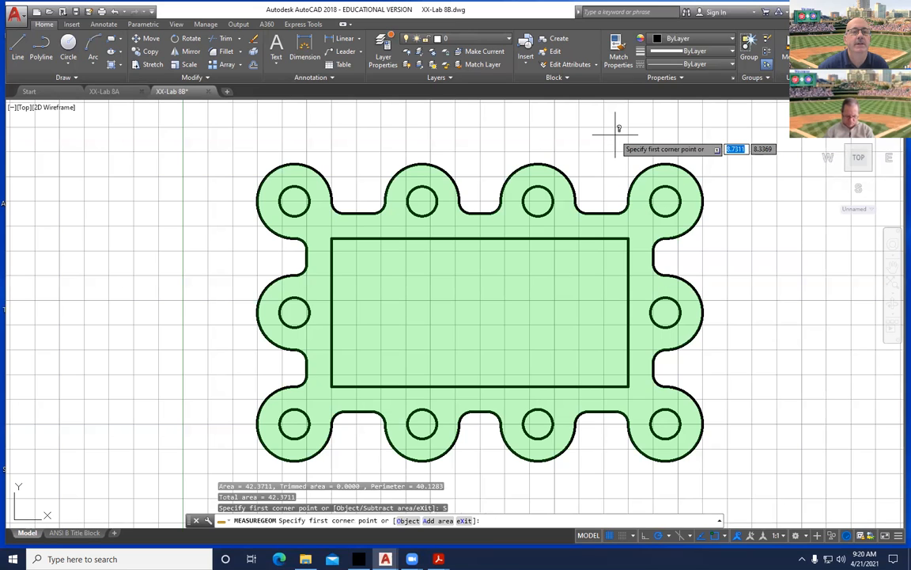
Subtract the four top holes and the right-middle and bottom-right holes from the area.
{"action": "key", "text": "Down"}
{"action": "key", "text": "Return"}
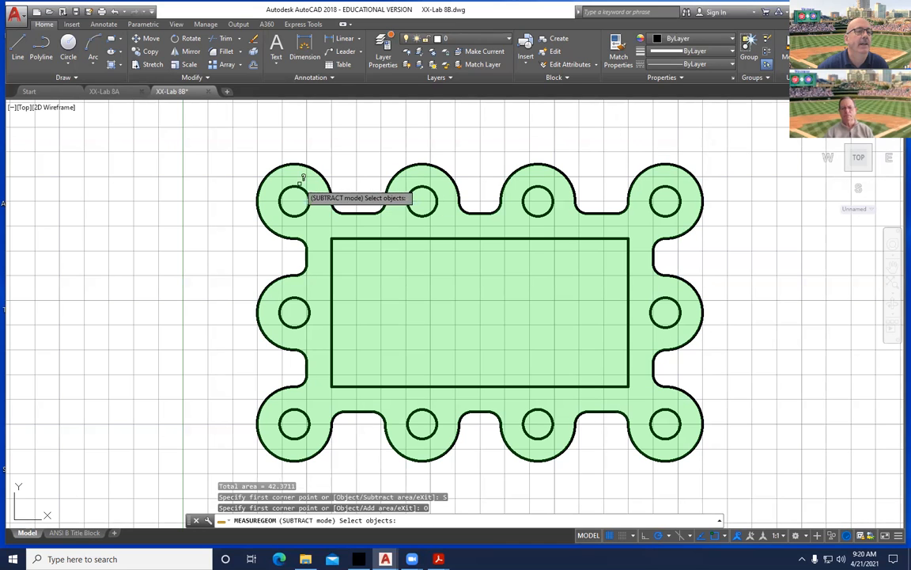
{"action": "left_click", "coordinate": [300, 187]}
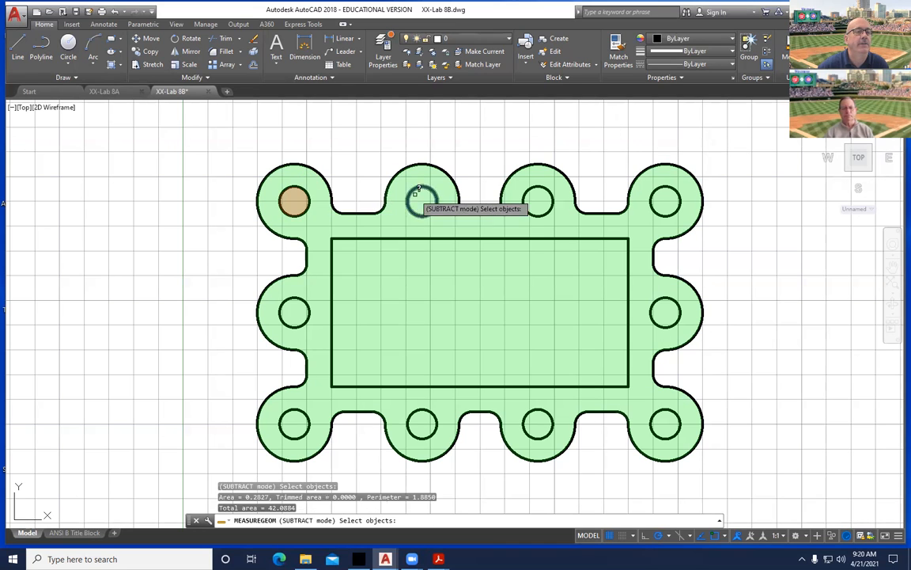
{"action": "left_click", "coordinate": [421, 187]}
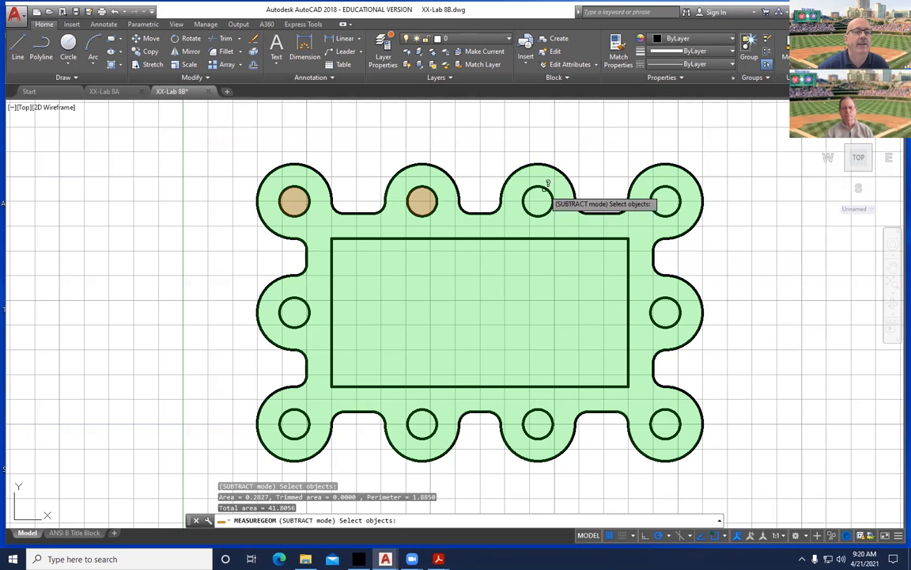
{"action": "left_click", "coordinate": [545, 186]}
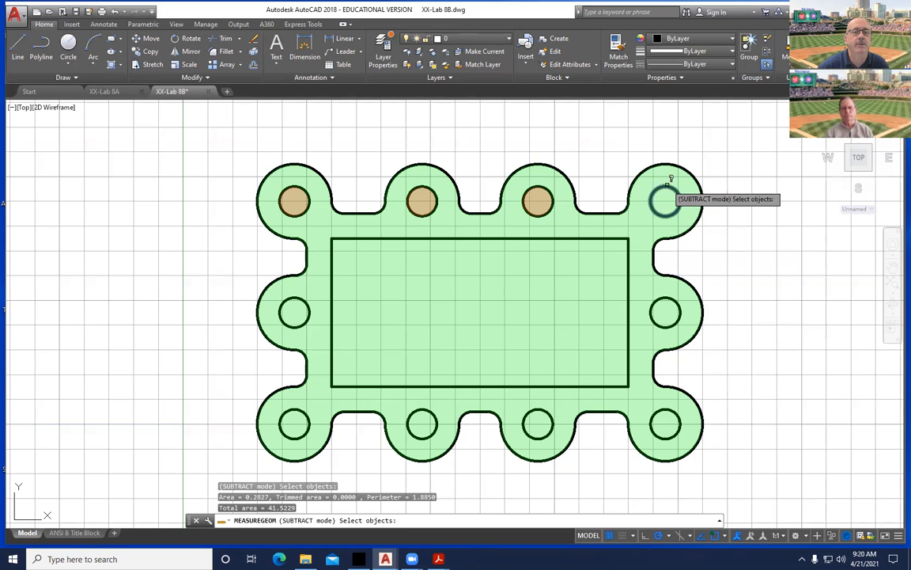
{"action": "left_click", "coordinate": [670, 180]}
{"action": "left_click", "coordinate": [669, 296]}
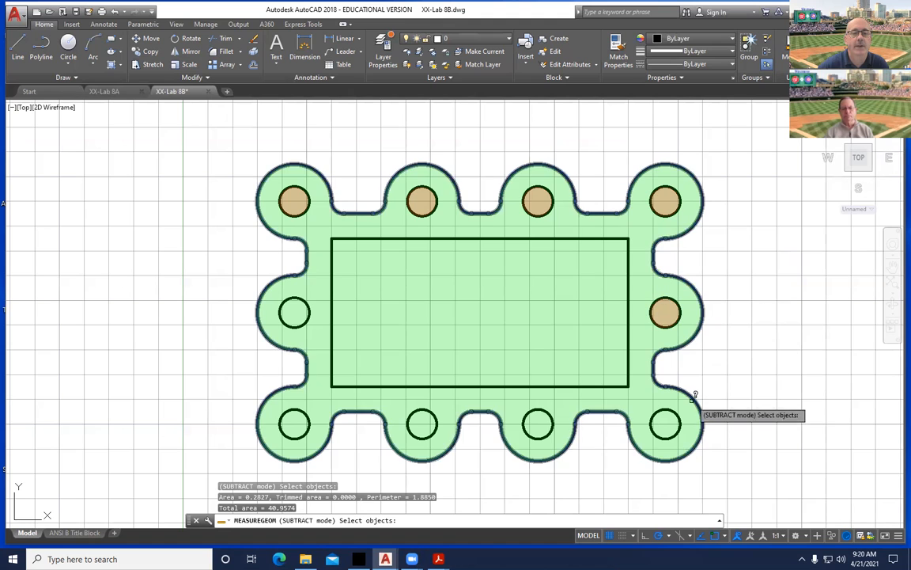
{"action": "left_click", "coordinate": [666, 409]}
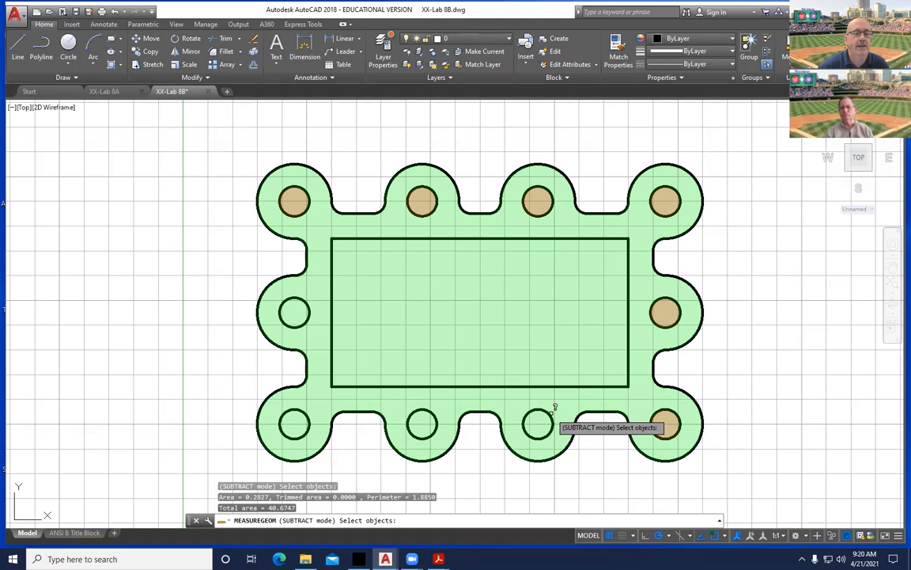
Subtract the remaining bottom and left holes and the inner rectangle, reaching 21.5437 total area.
{"action": "left_click", "coordinate": [537, 413]}
{"action": "left_click", "coordinate": [425, 404]}
{"action": "left_click", "coordinate": [310, 405]}
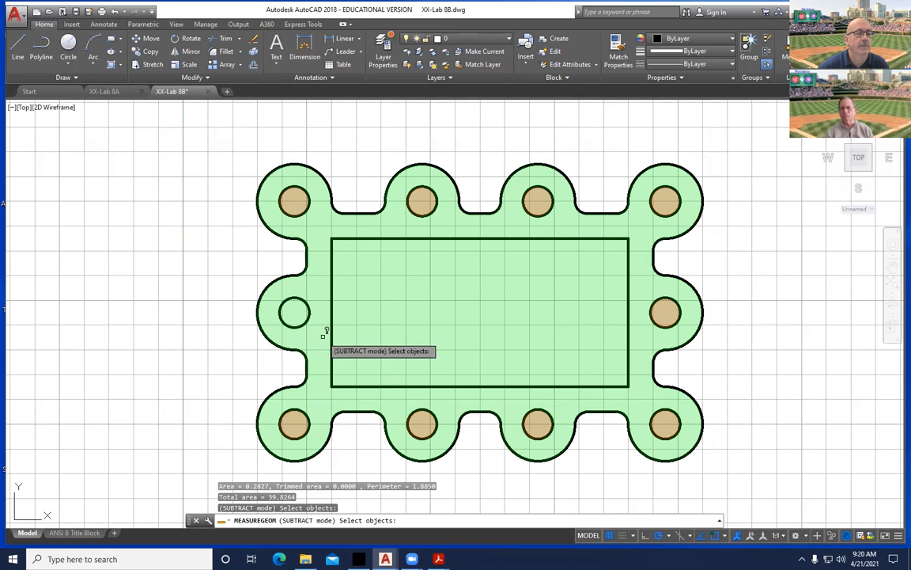
{"action": "left_click", "coordinate": [286, 304]}
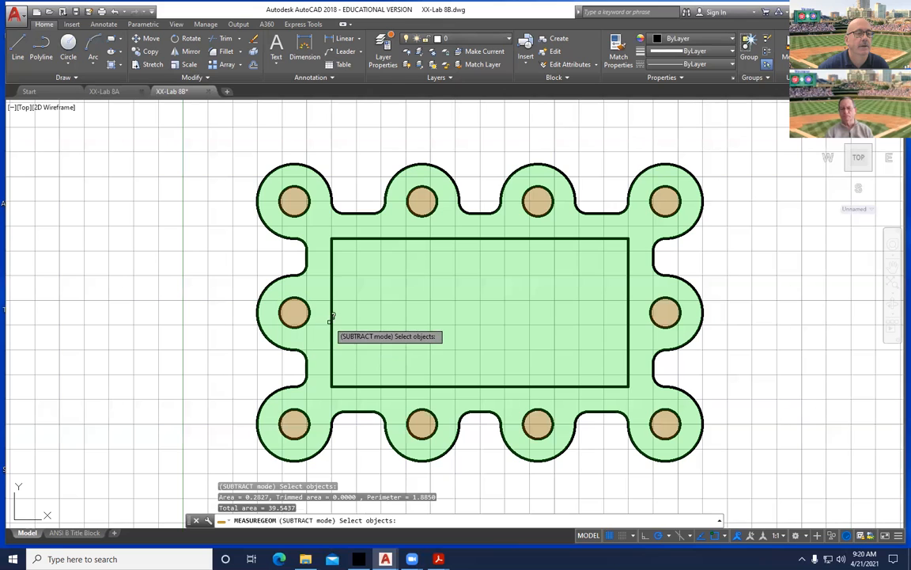
{"action": "left_click", "coordinate": [331, 316]}
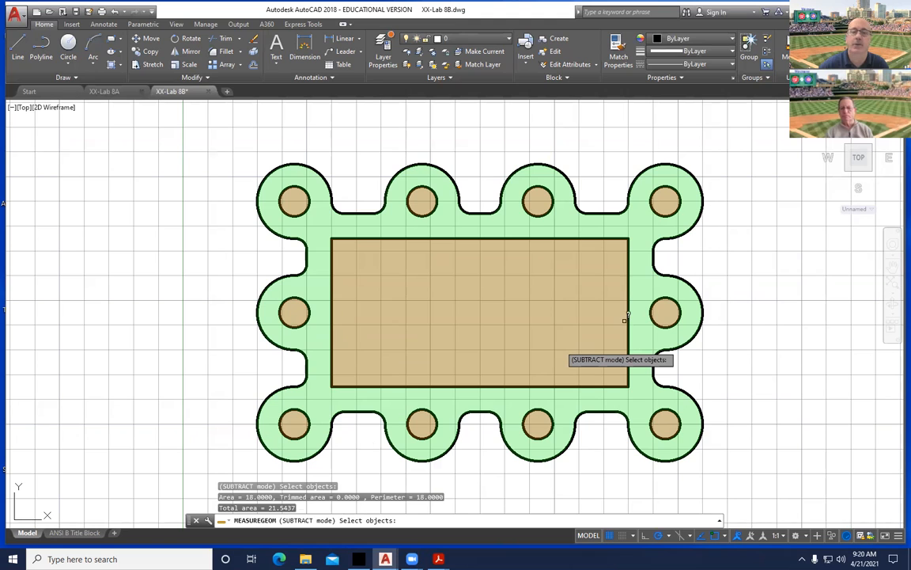
{"action": "key", "text": "alt+Tab"}
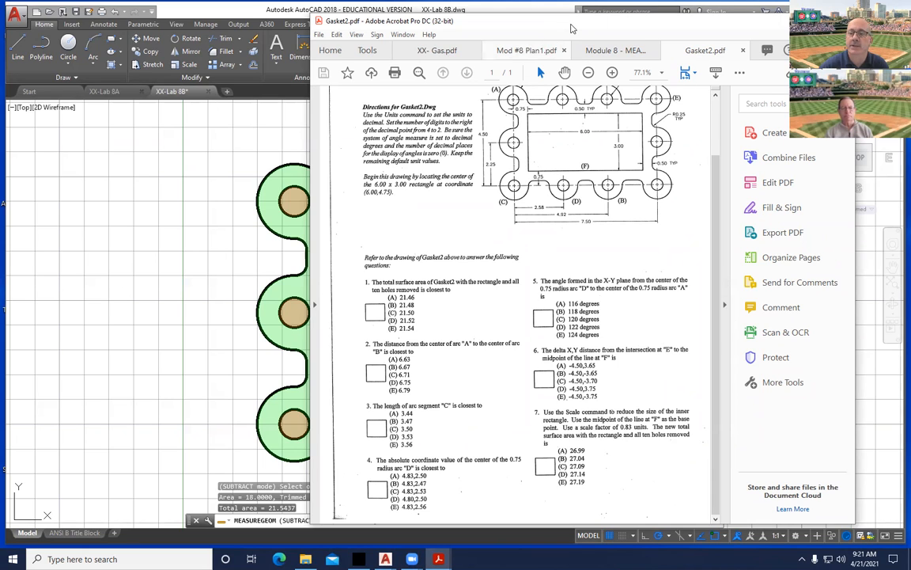
Move the Gasket2 PDF aside and finish subtraction in AutoCAD, keeping total area 21.5437.
{"action": "left_click_drag", "start_coordinate": [572, 28], "coordinate": [659, 33]}
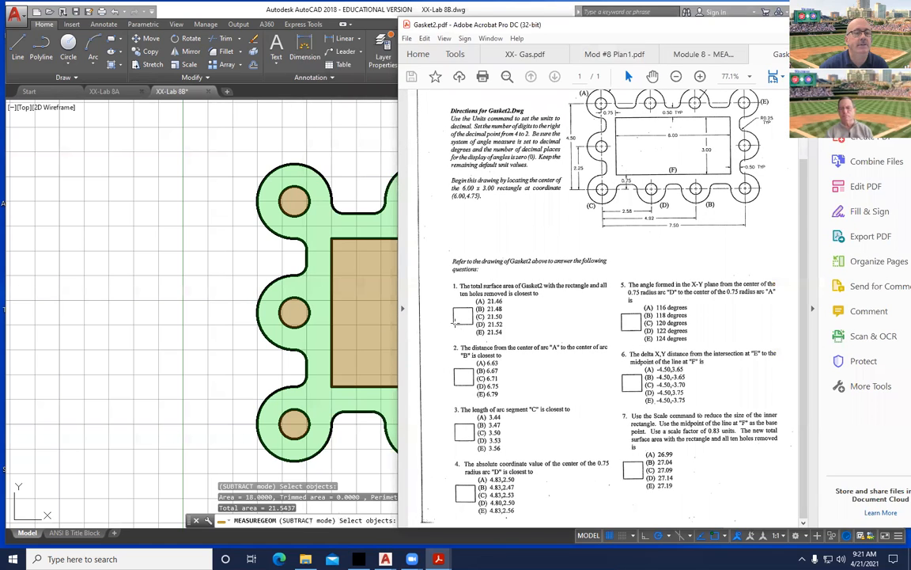
{"action": "left_click", "coordinate": [71, 250]}
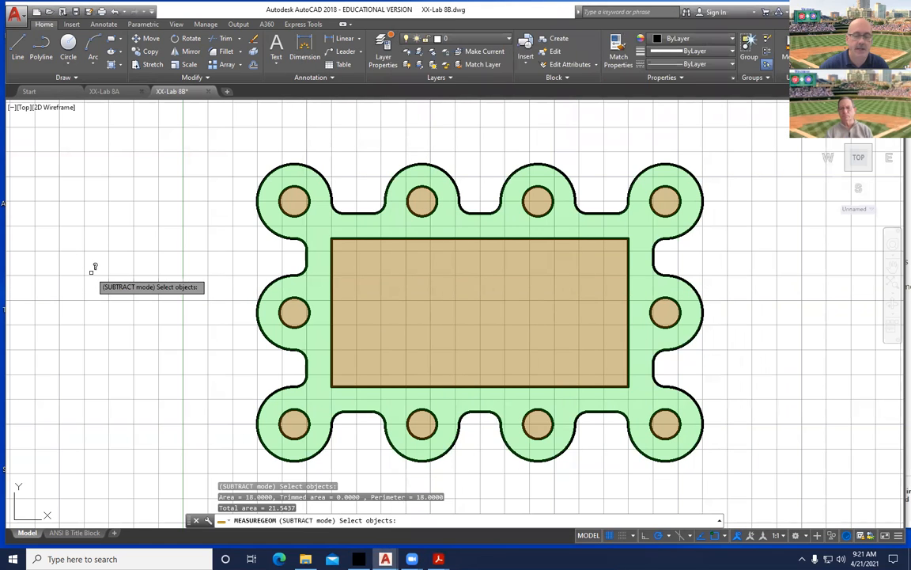
{"action": "key", "text": "Return"}
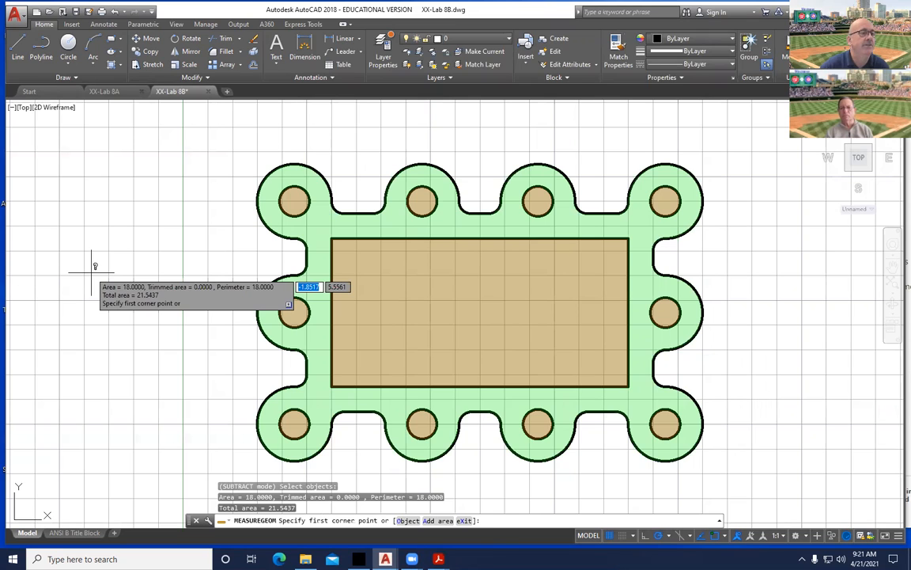
Copy the 'Total area = 21.5437' line from the command history.
{"action": "key", "text": "F2"}
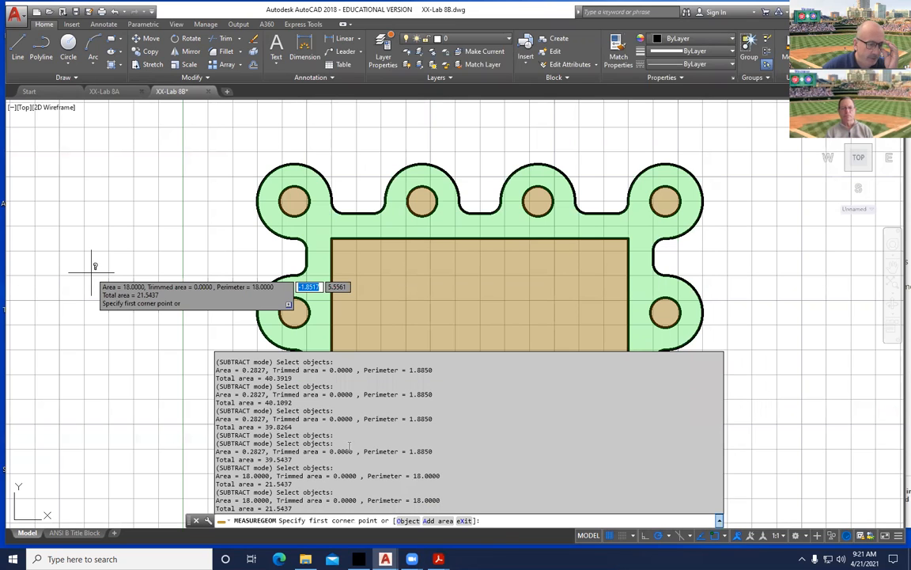
{"action": "left_click_drag", "start_coordinate": [298, 509], "coordinate": [219, 509]}
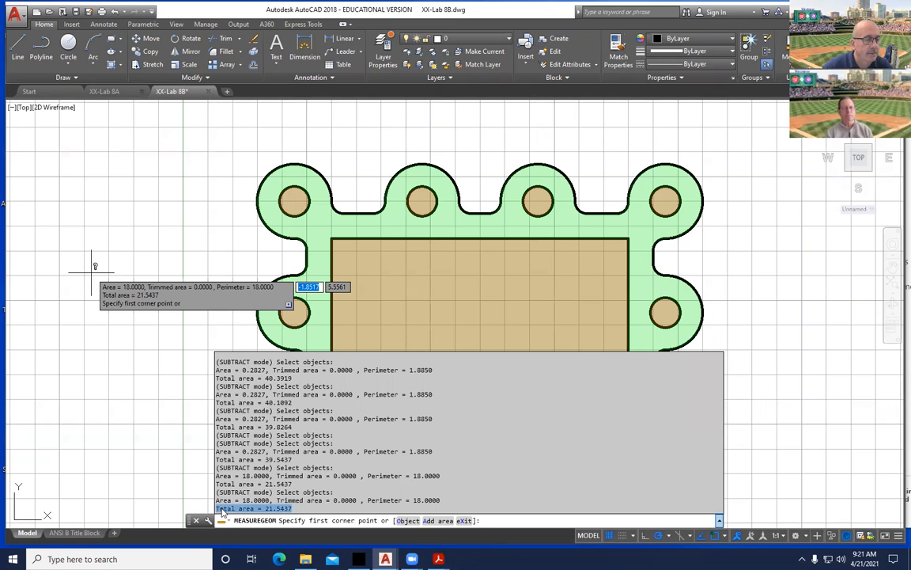
{"action": "right_click", "coordinate": [222, 513]}
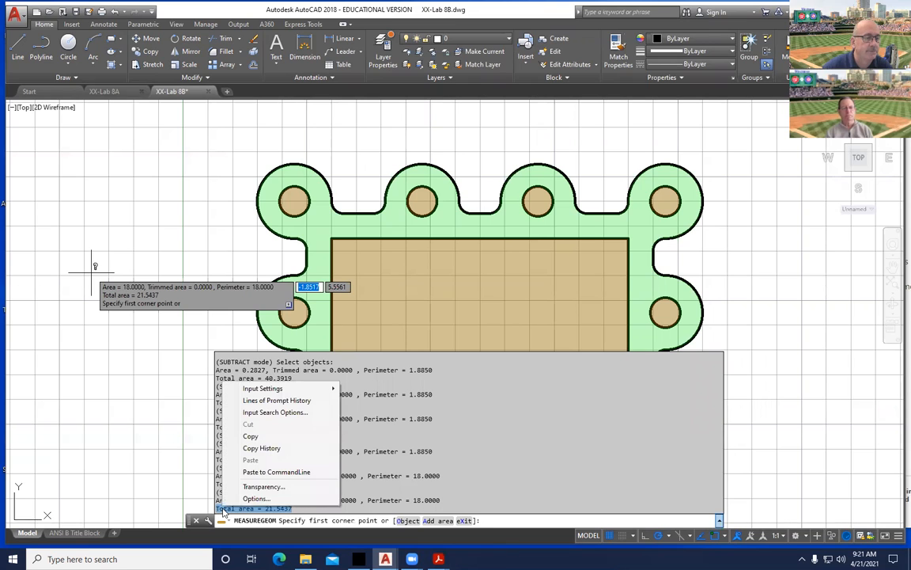
{"action": "left_click", "coordinate": [251, 436]}
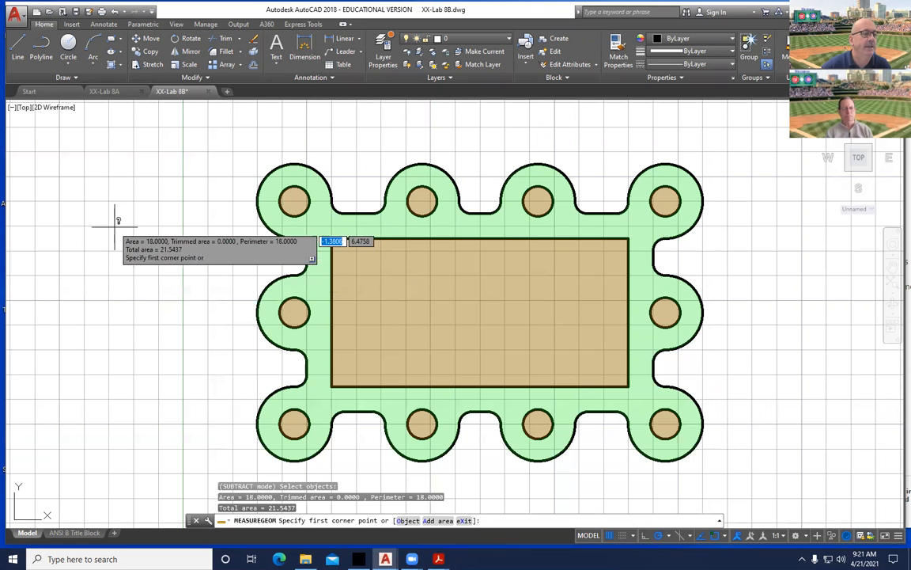
Paste 'Total area = 21.5437' as text to the left of the gasket.
{"action": "key", "text": "Escape"}
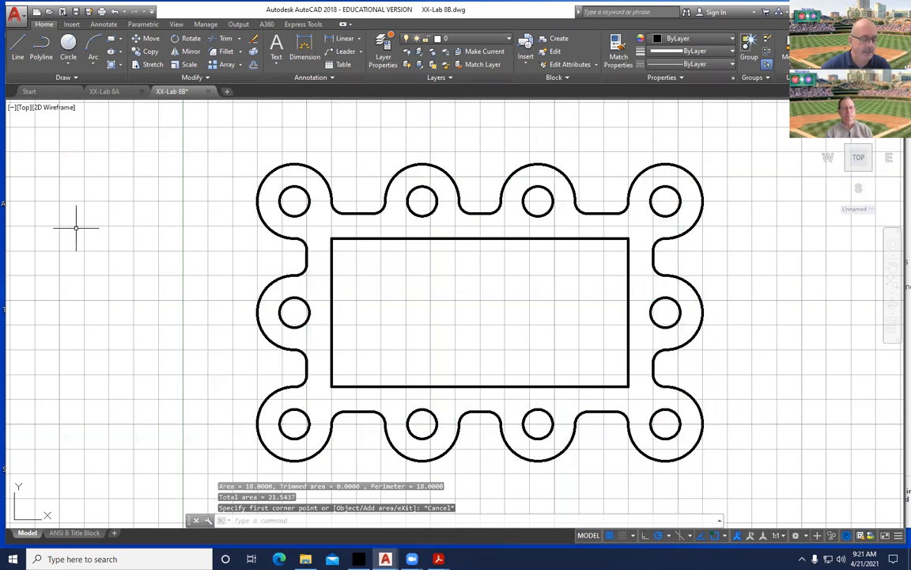
{"action": "key", "text": "ctrl+v"}
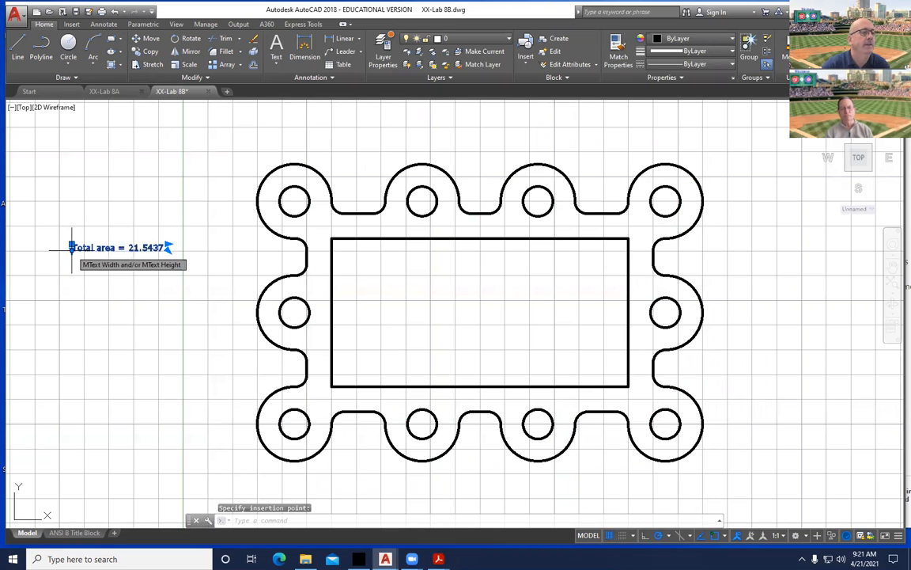
{"action": "left_click", "coordinate": [60, 248]}
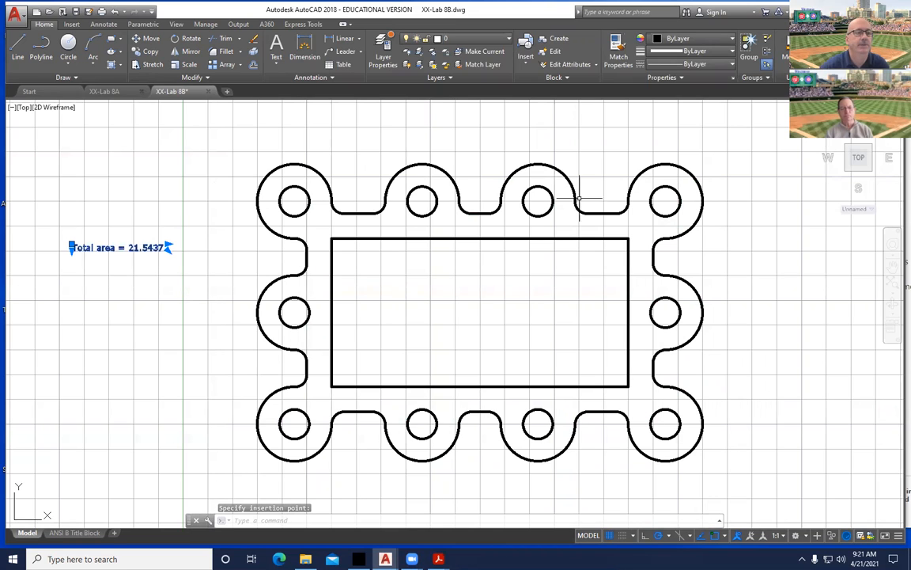
{"action": "key", "text": "Escape"}
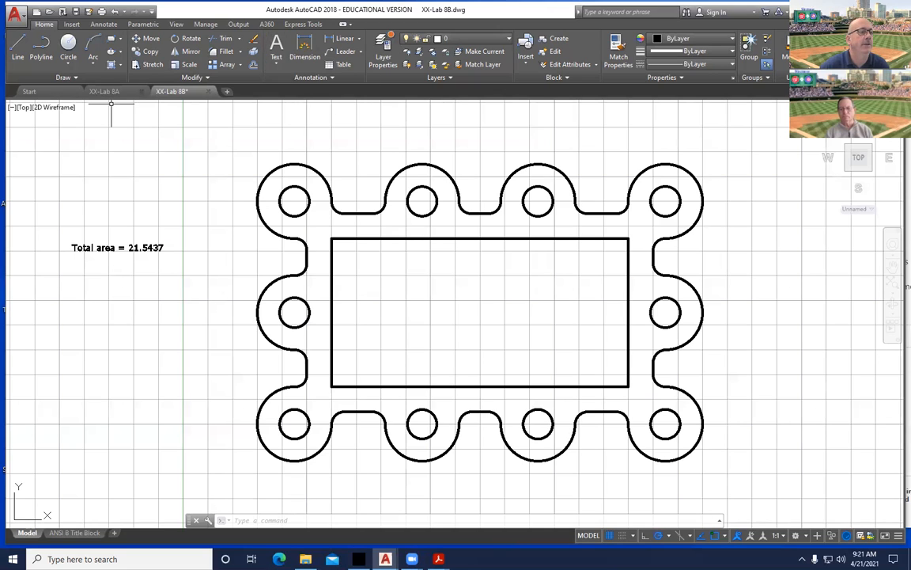
Edit the area note into numbered item '1. E Total area = 21.5437'.
{"action": "key", "text": "Escape"}
{"action": "double_click", "coordinate": [96, 251]}
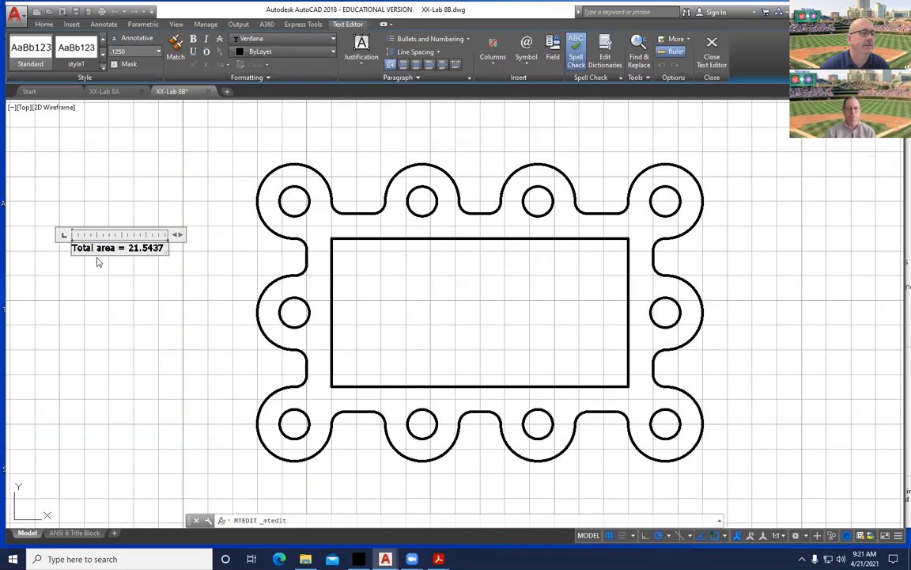
{"action": "type", "text": "1."}
{"action": "key", "text": "Tab"}
{"action": "type", "text": "E"}
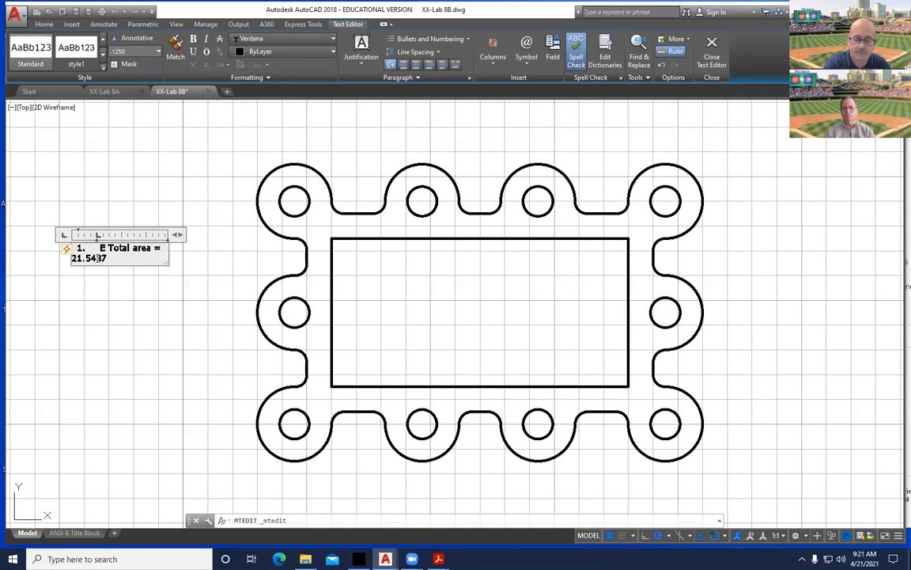
{"action": "left_click", "coordinate": [204, 270]}
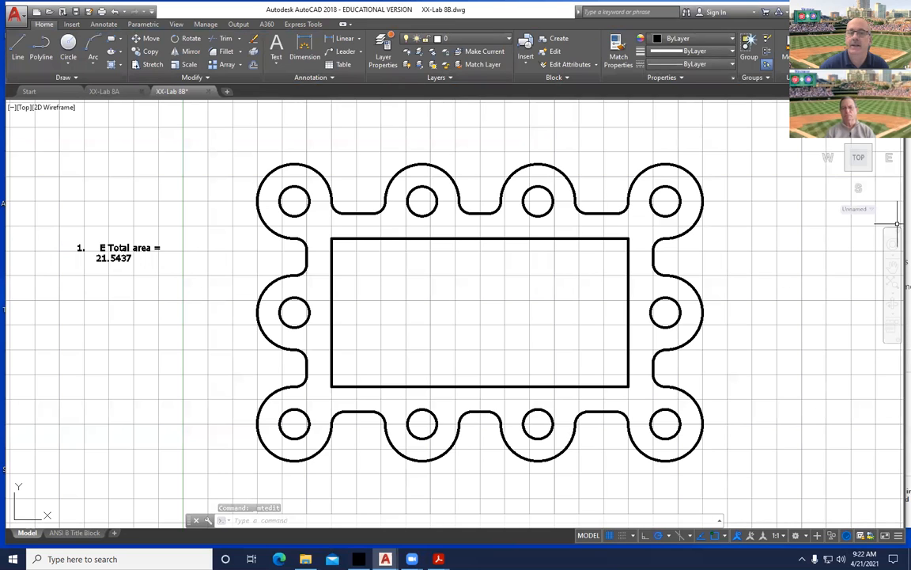
{"action": "mouse_move", "coordinate": [439, 558]}
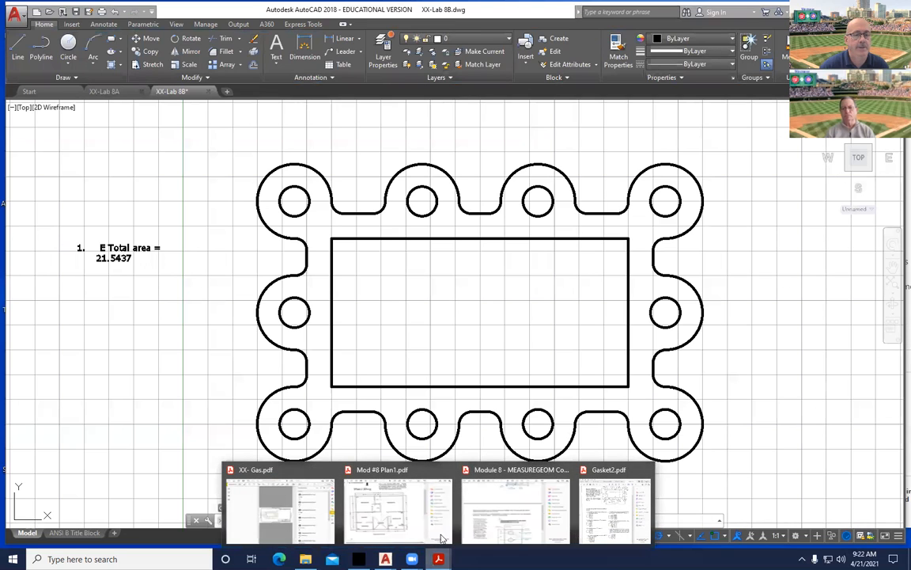
{"action": "left_click", "coordinate": [617, 506]}
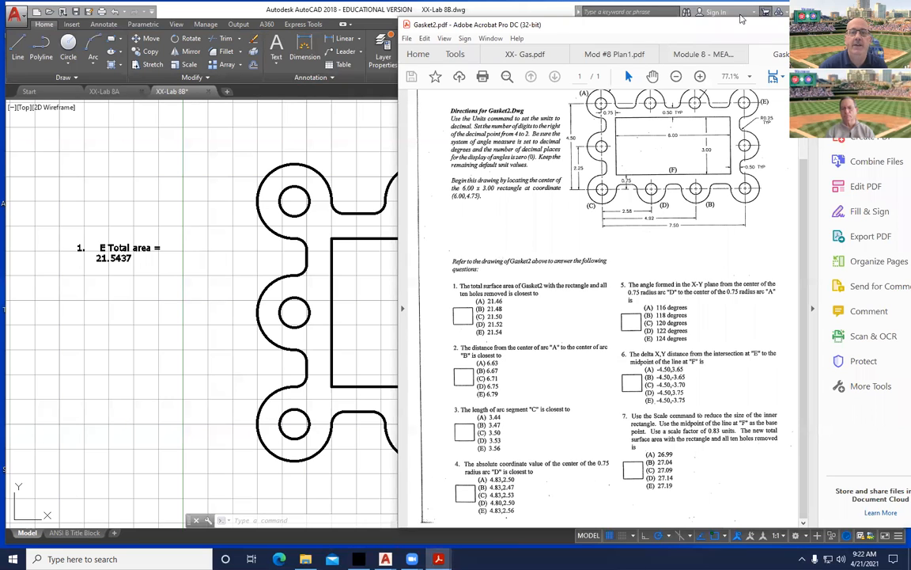
{"action": "left_click_drag", "start_coordinate": [838, 32], "coordinate": [709, 34]}
{"action": "double_click", "coordinate": [682, 28]}
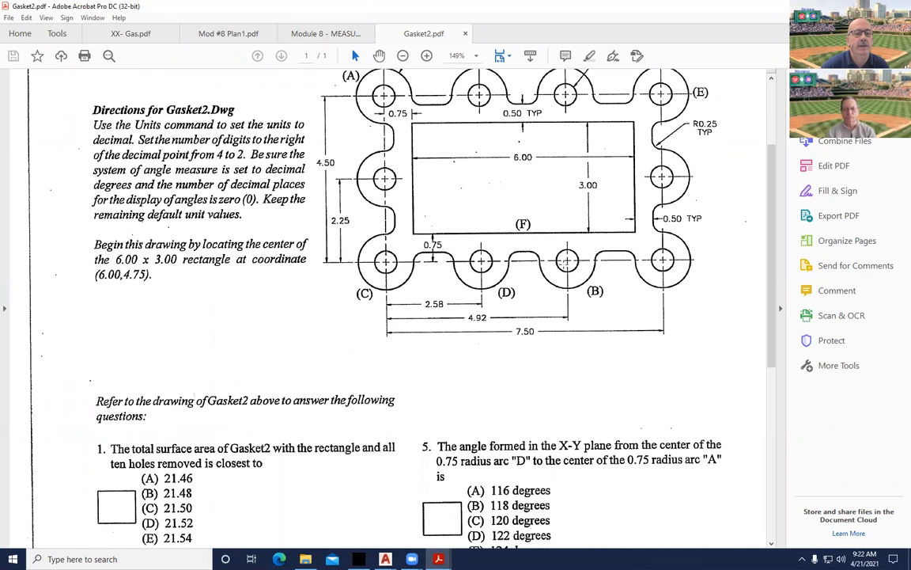
{"action": "scroll", "coordinate": [363, 344], "scroll_direction": "down", "scroll_amount": 5}
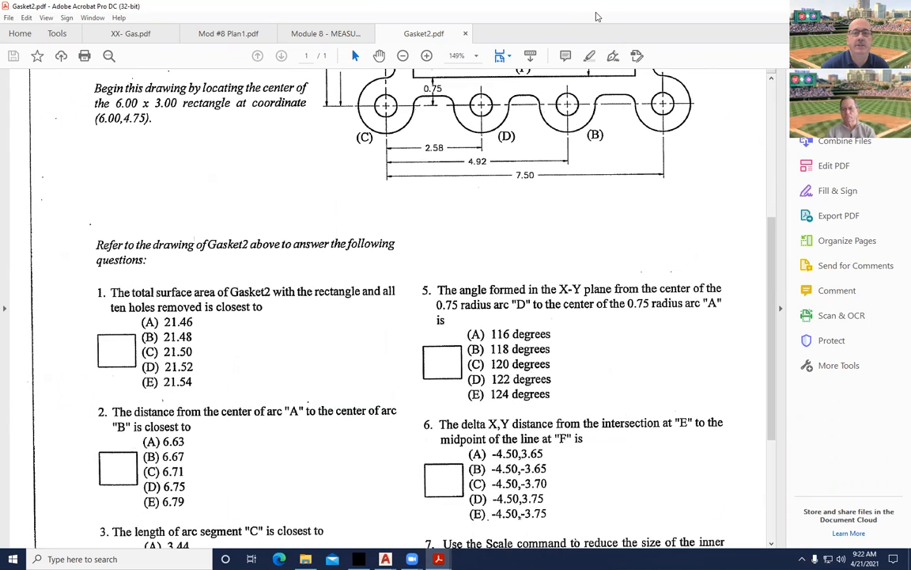
{"action": "key", "text": "alt+Tab"}
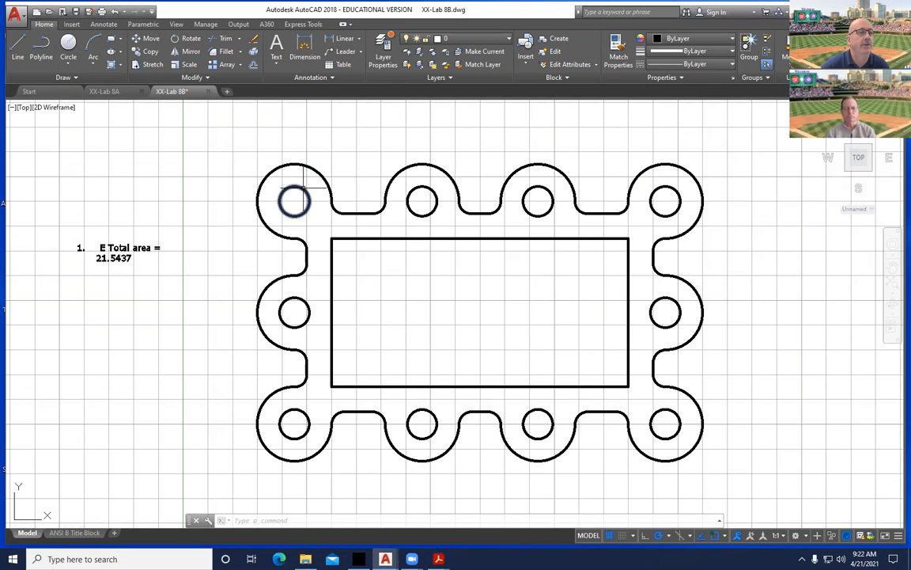
Place a linear dimension between the top-left and third bottom hole centres, reading 4.92.
{"action": "left_click", "coordinate": [343, 41]}
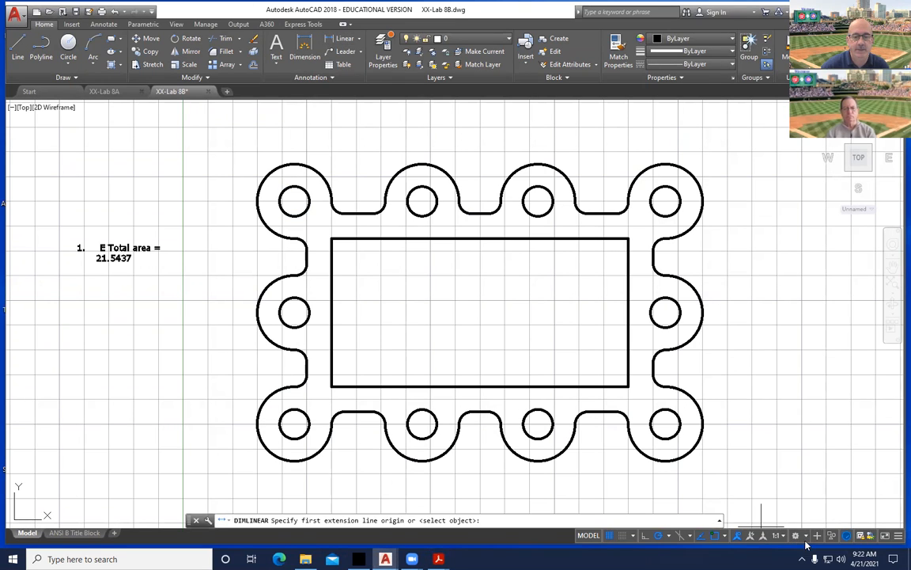
{"action": "left_click", "coordinate": [724, 535]}
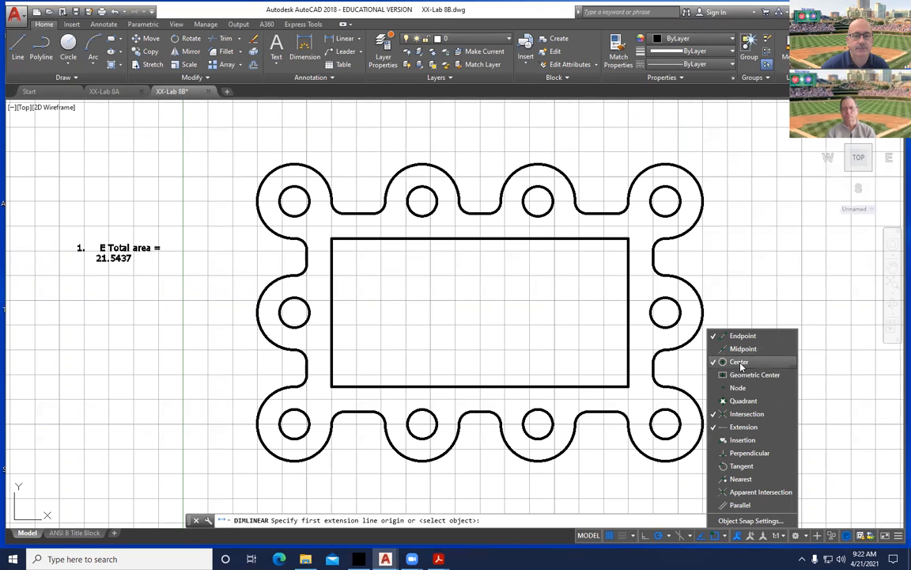
{"action": "key", "text": "Escape"}
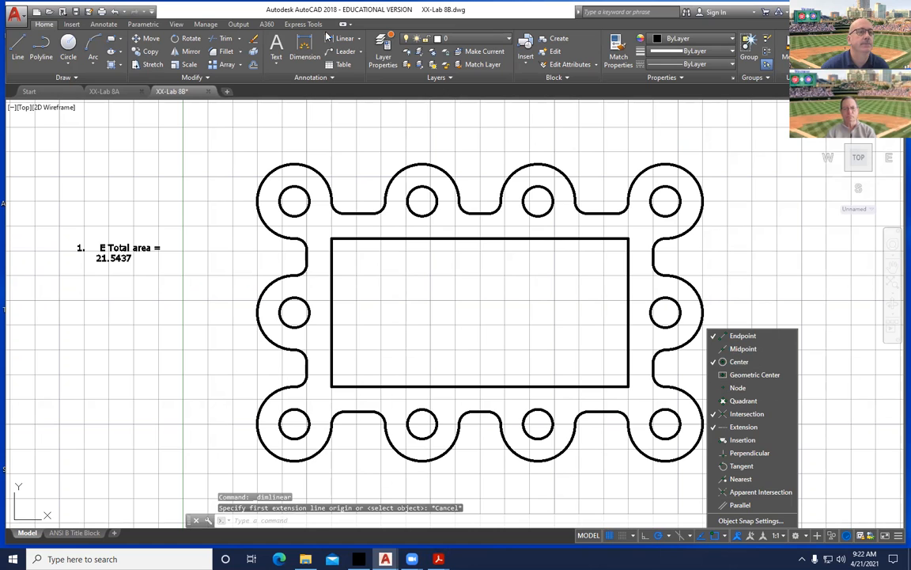
{"action": "left_click", "coordinate": [328, 39]}
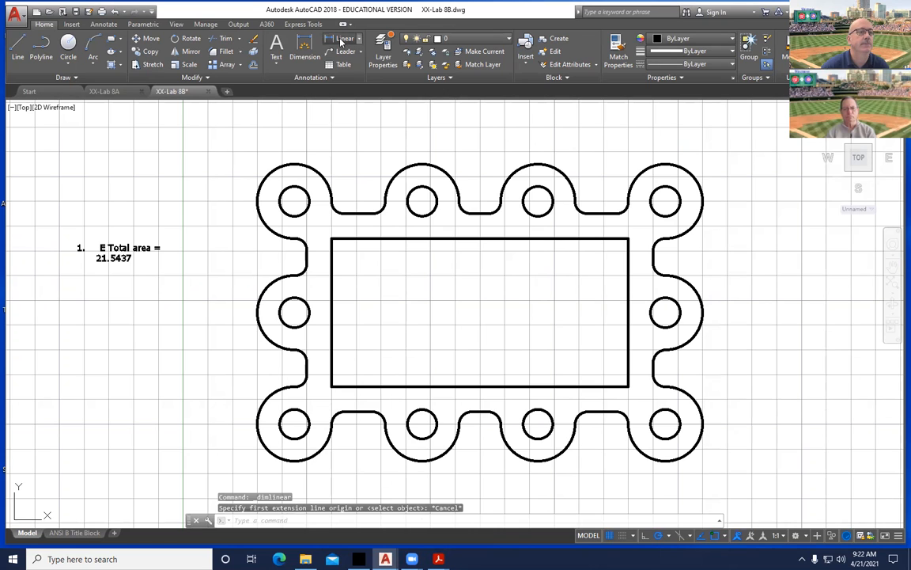
{"action": "left_click", "coordinate": [293, 200]}
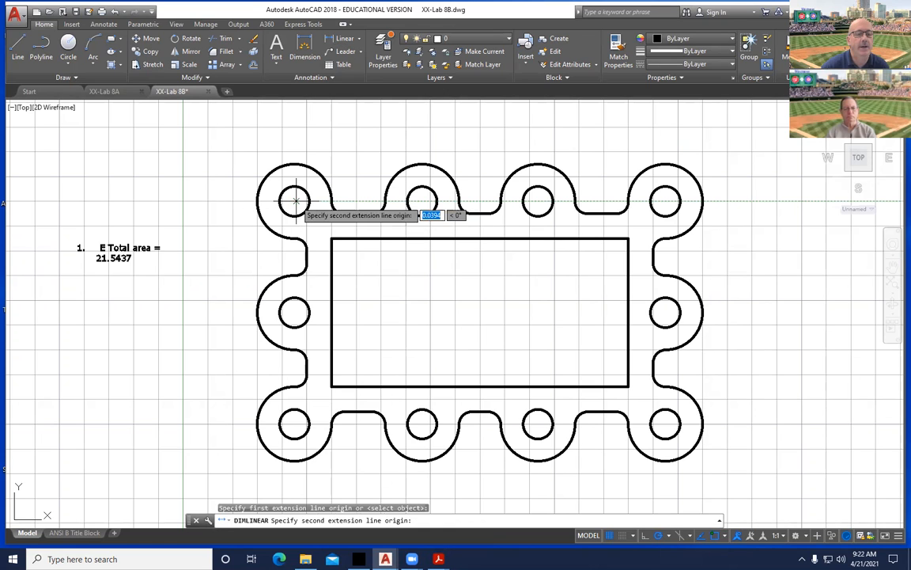
{"action": "left_click", "coordinate": [538, 424]}
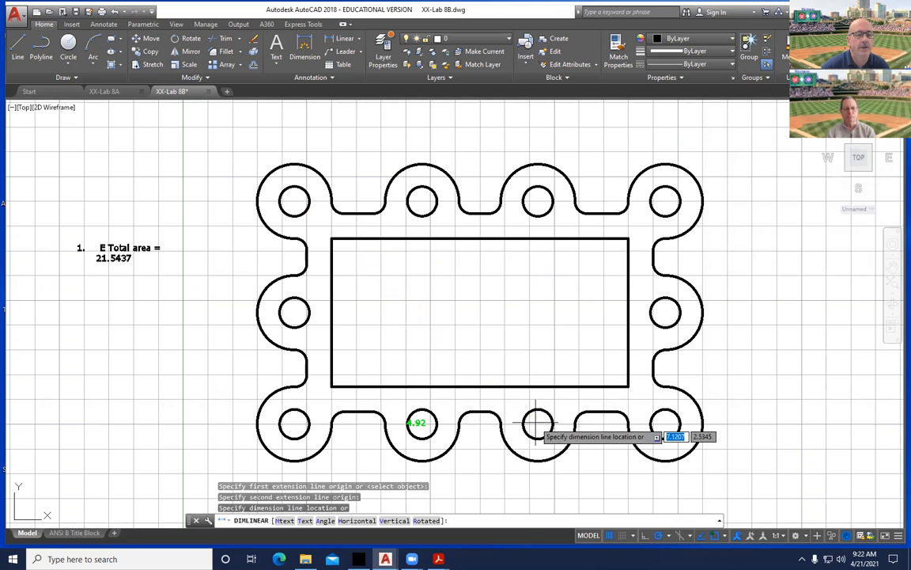
{"action": "left_click", "coordinate": [420, 318]}
{"action": "key", "text": "Escape"}
{"action": "key", "text": "Escape"}
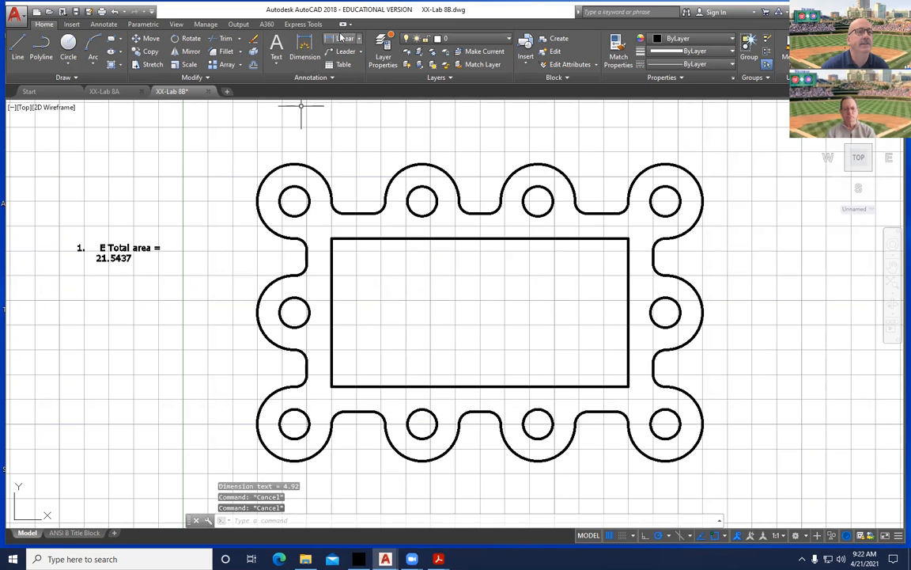
Measure the same hole centres with an aligned dimension showing 6.67, then view the Gasket2 questions.
{"action": "left_click", "coordinate": [352, 38]}
{"action": "left_click", "coordinate": [348, 71]}
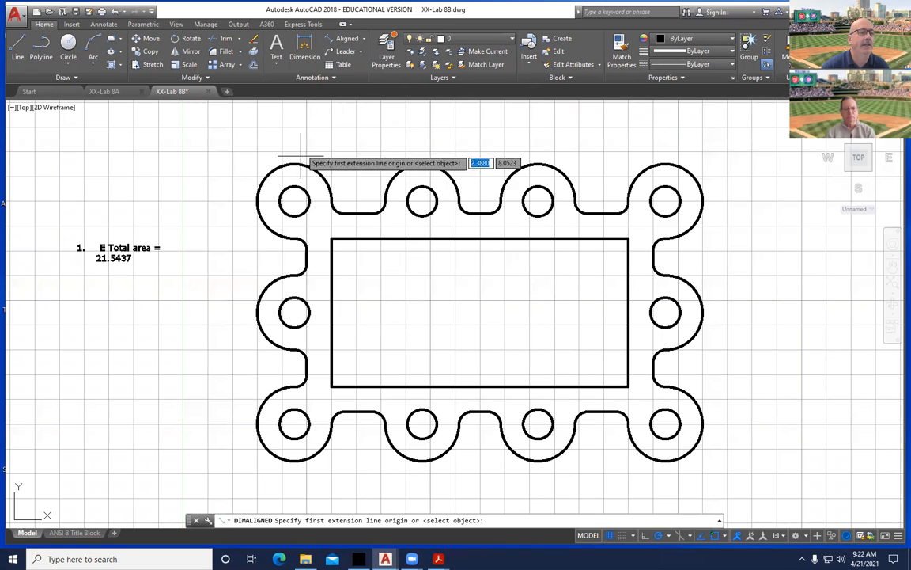
{"action": "left_click", "coordinate": [294, 201]}
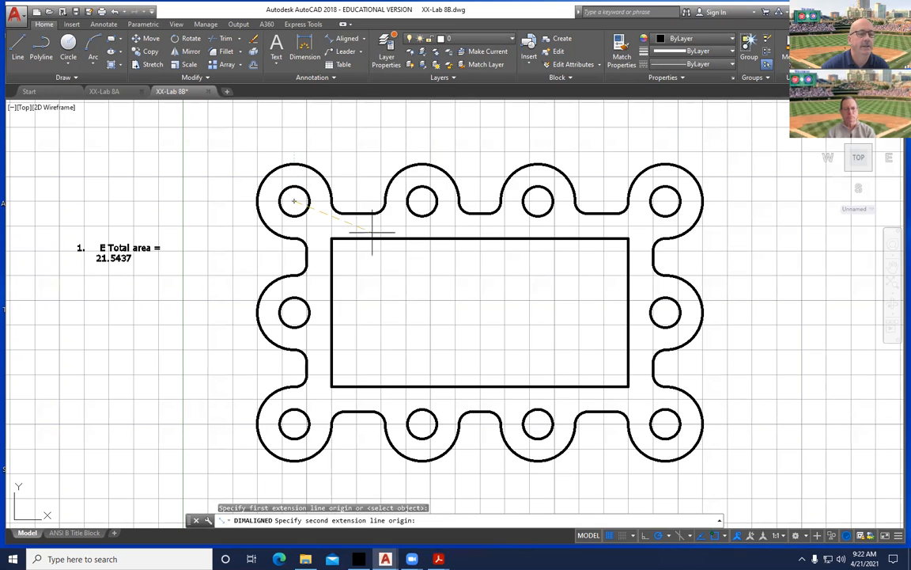
{"action": "left_click", "coordinate": [538, 425]}
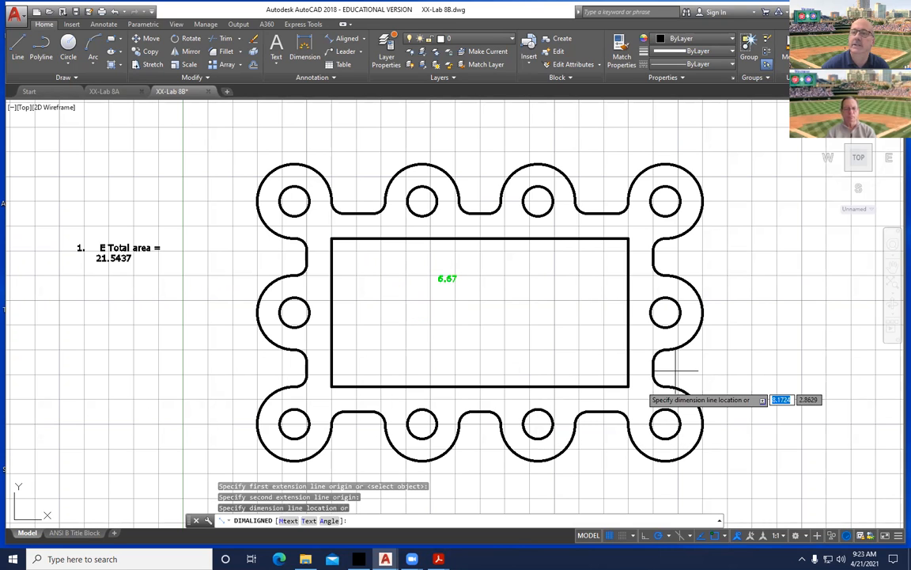
{"action": "key", "text": "alt+Tab"}
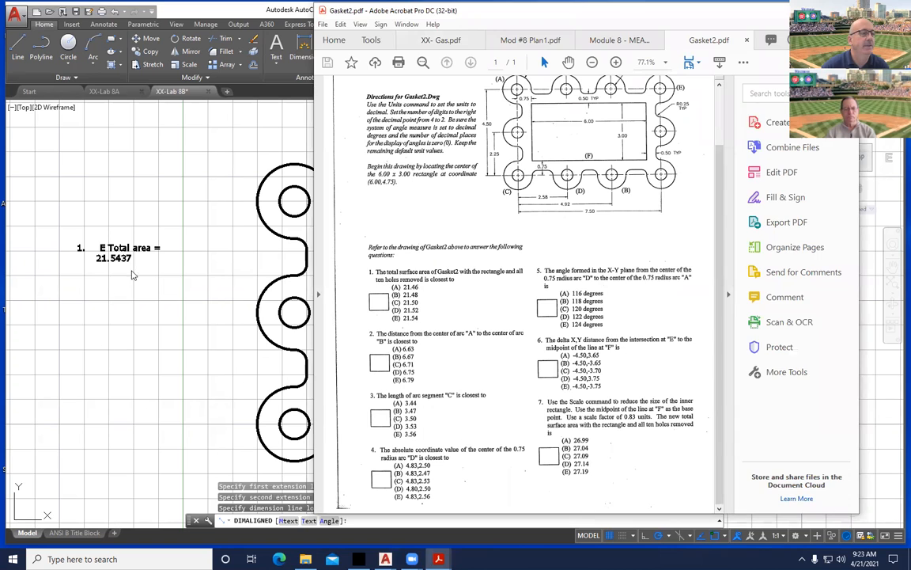
Add 'B = 6.67' as answer 2 in the numbered note and start line 3.
{"action": "left_click", "coordinate": [89, 308]}
{"action": "key", "text": "Escape"}
{"action": "double_click", "coordinate": [118, 257]}
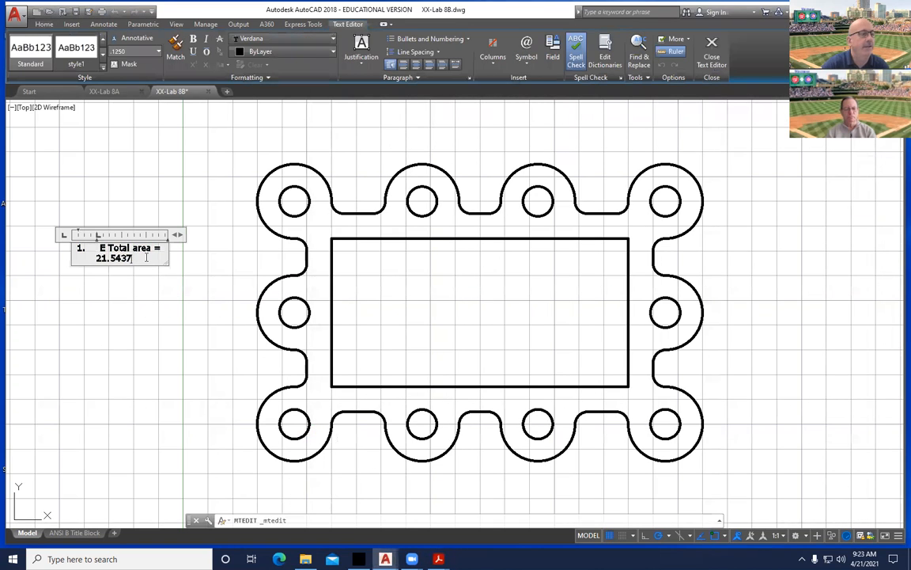
{"action": "key", "text": "Return"}
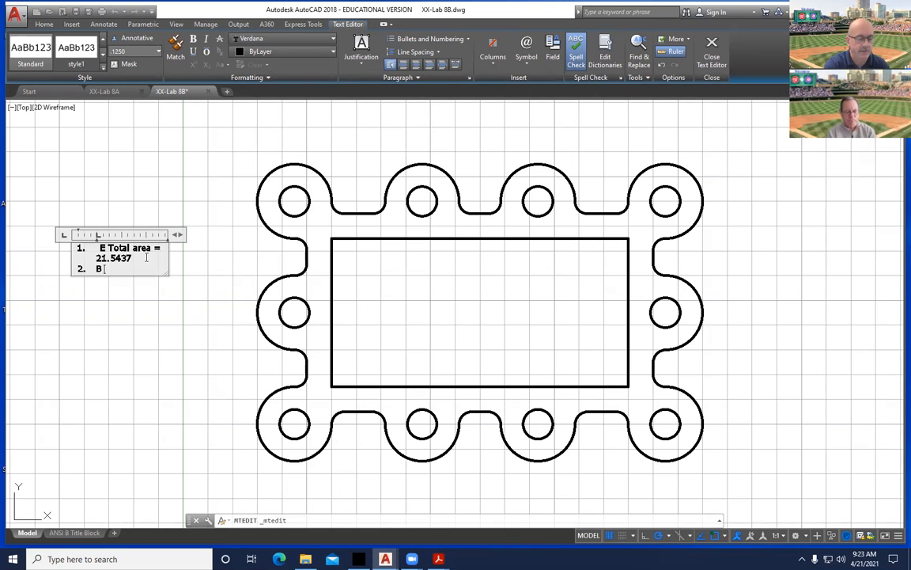
{"action": "type", "text": "B ="}
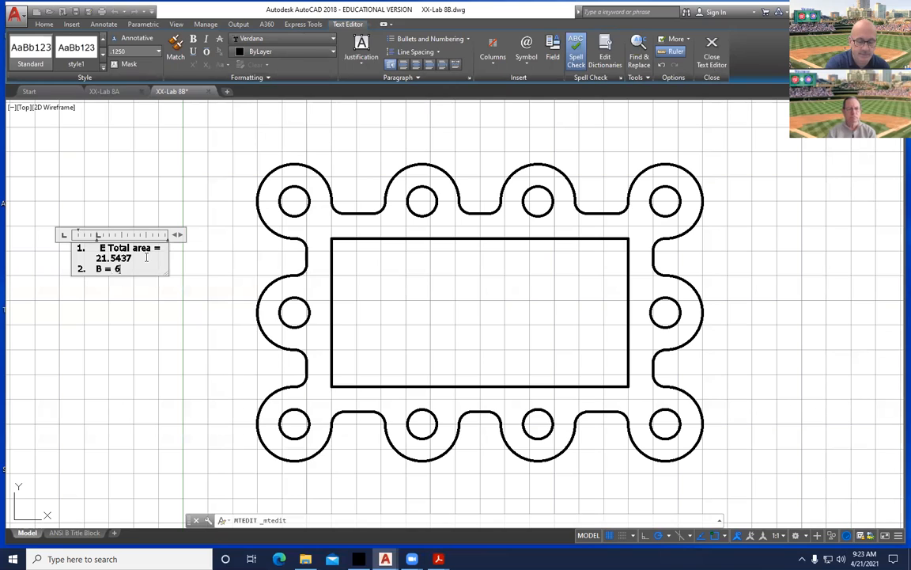
{"action": "type", "text": " 6.67"}
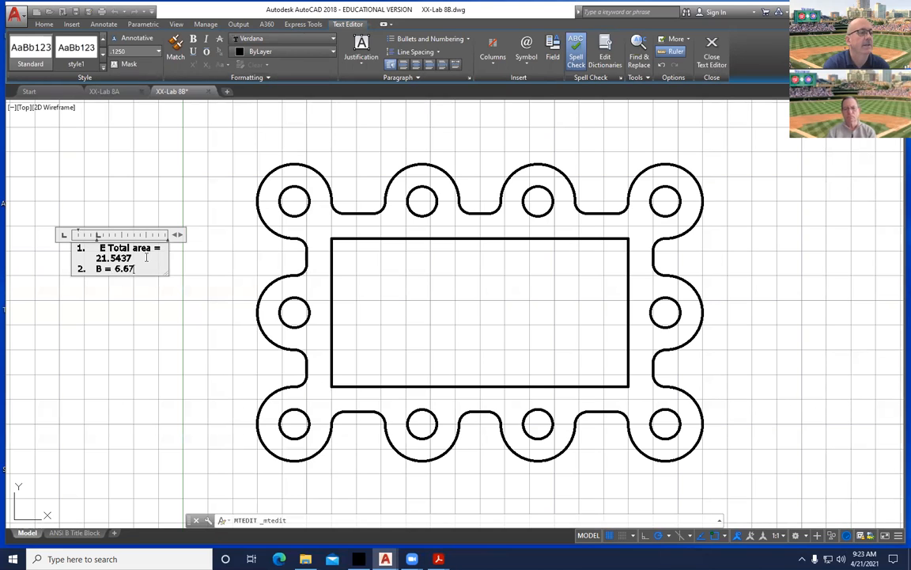
{"action": "key", "text": "Return"}
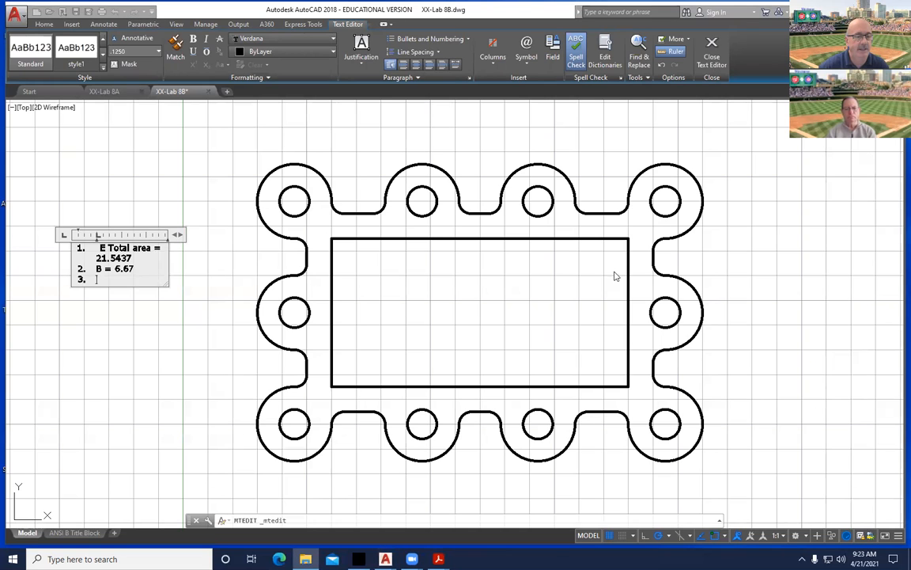
Enlarge the Gasket2 PDF to study the drawing, then minimize Acrobat to return to AutoCAD.
{"action": "mouse_move", "coordinate": [439, 558]}
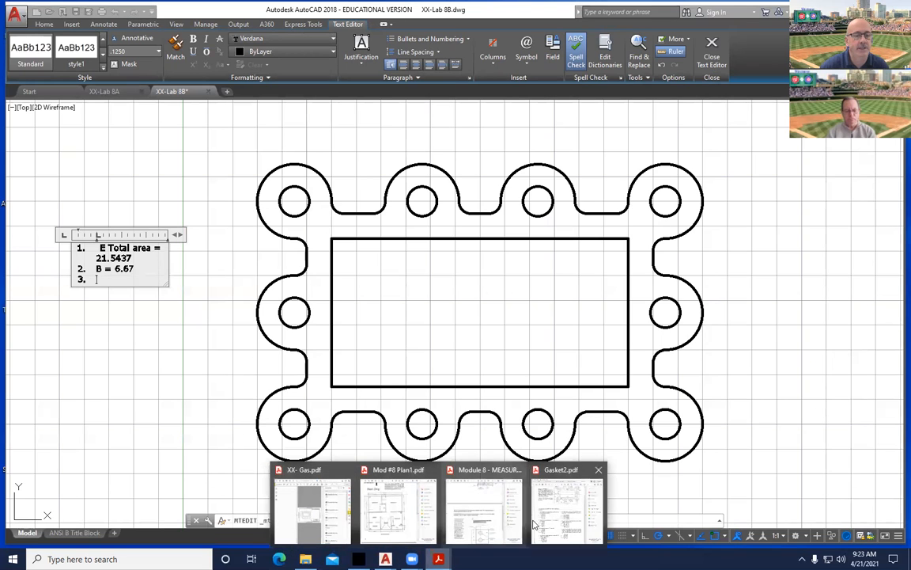
{"action": "left_click", "coordinate": [549, 498]}
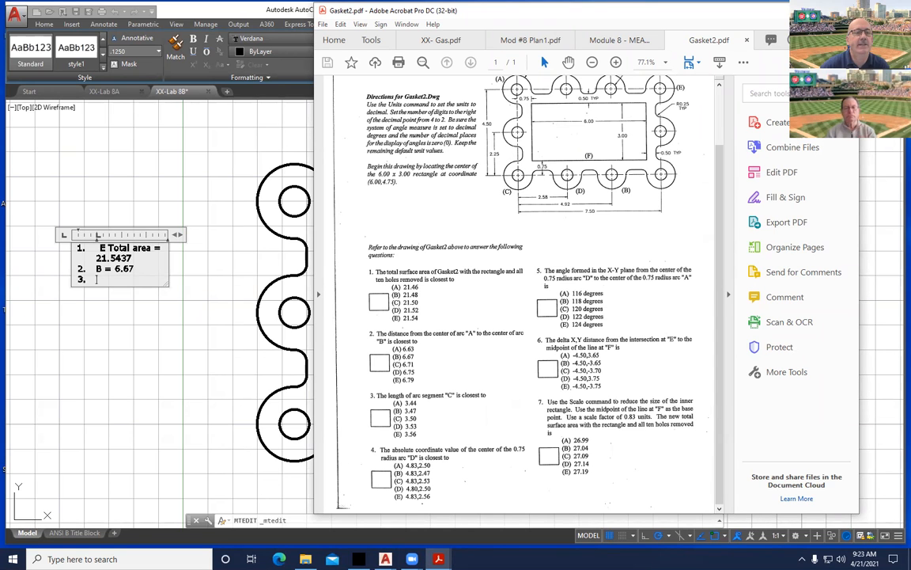
{"action": "key", "text": "super+Up"}
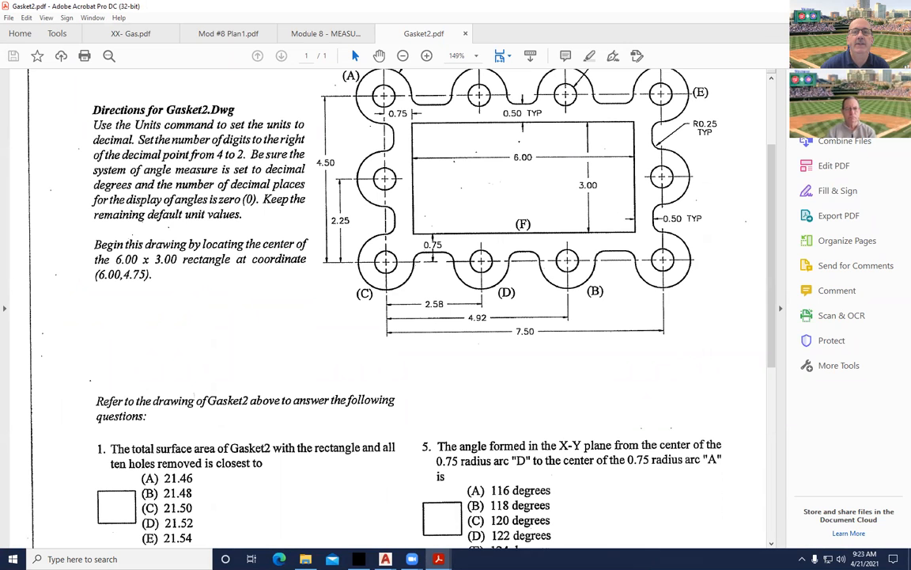
{"action": "key", "text": "super+Down"}
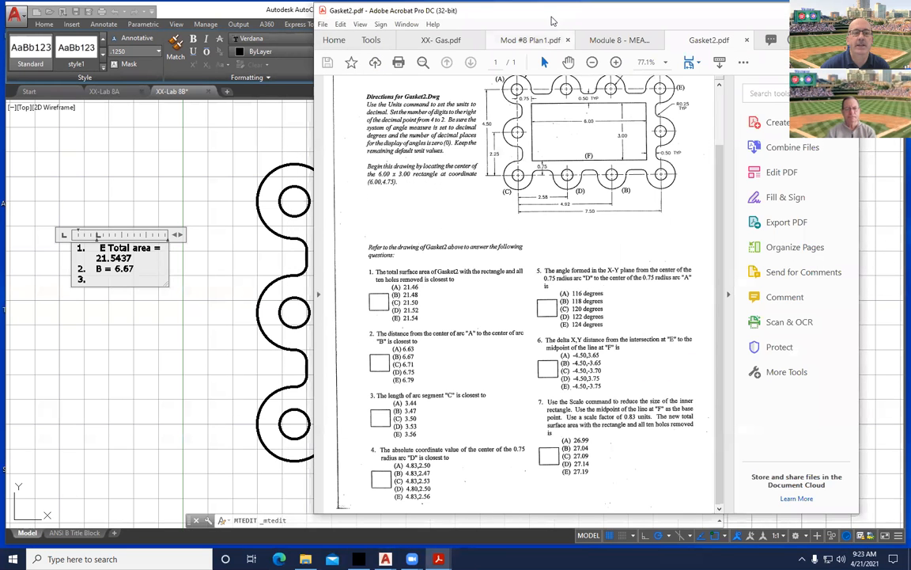
{"action": "key", "text": "super+Down"}
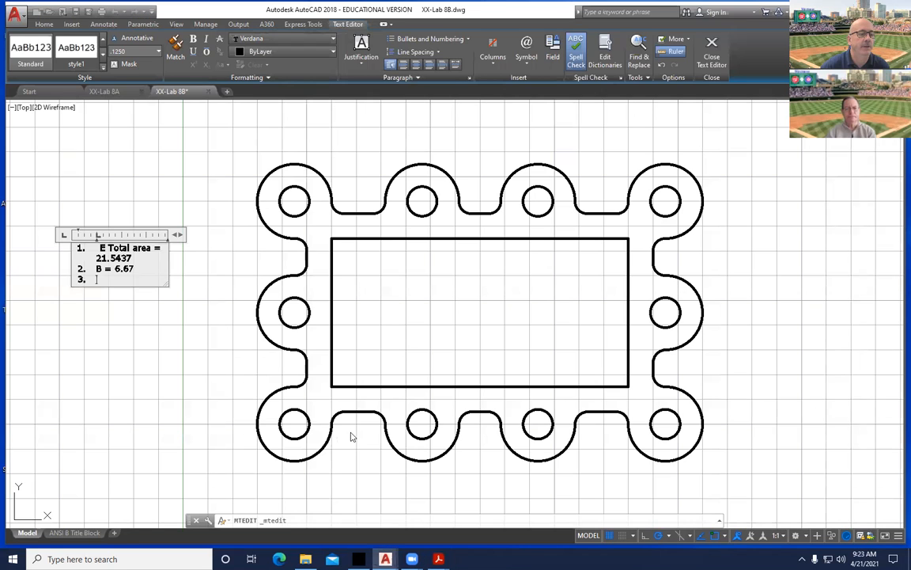
Close the answer list and explode the gasket outline into separate arcs and lines.
{"action": "left_click", "coordinate": [348, 431]}
{"action": "left_click", "coordinate": [331, 427]}
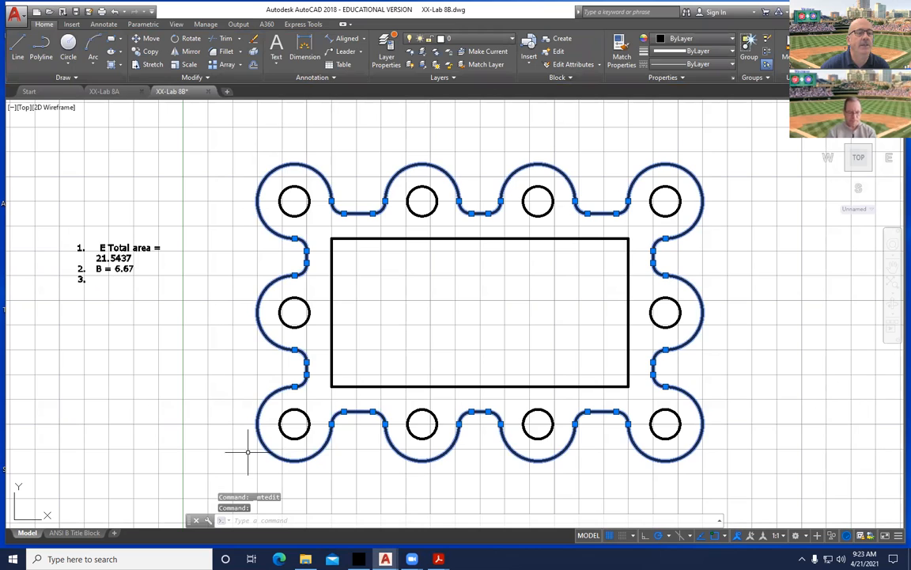
{"action": "left_click", "coordinate": [254, 52]}
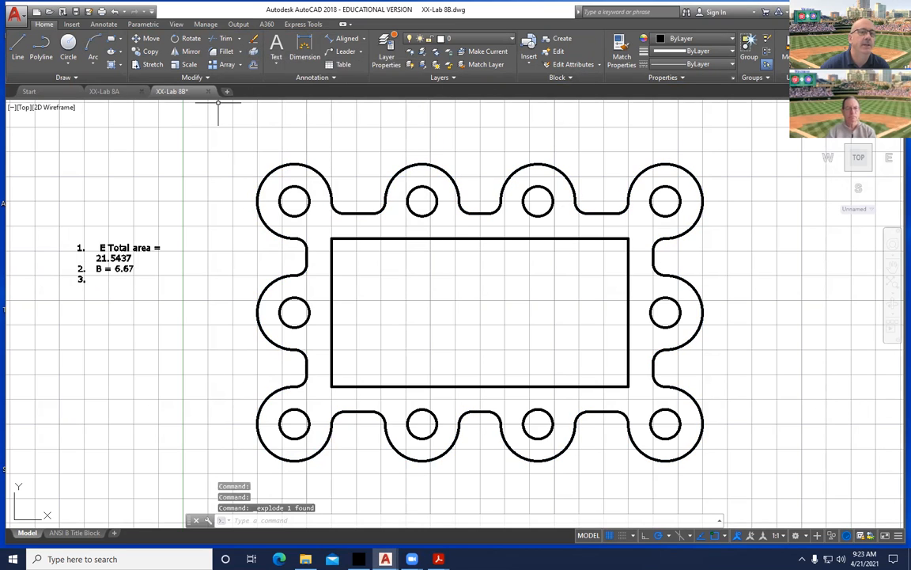
Read arc C's length (3.5343) in Properties, compare with the Gasket2 PDF, then close Properties.
{"action": "left_click", "coordinate": [263, 444]}
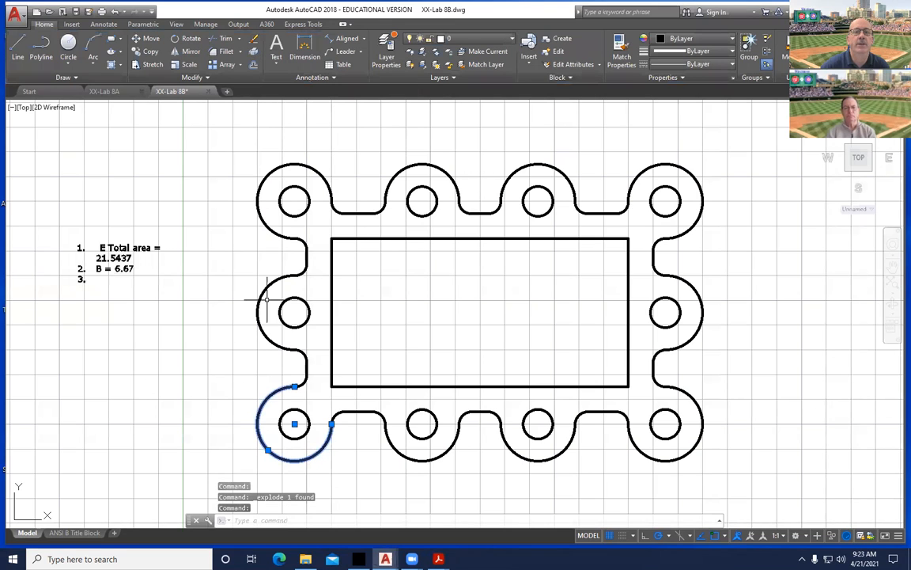
{"action": "right_click", "coordinate": [436, 273]}
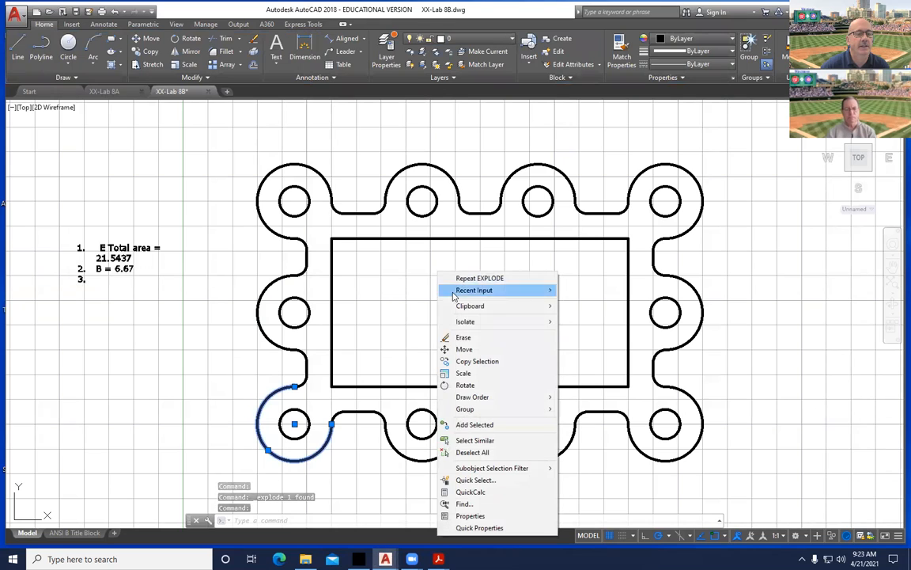
{"action": "left_click", "coordinate": [473, 515]}
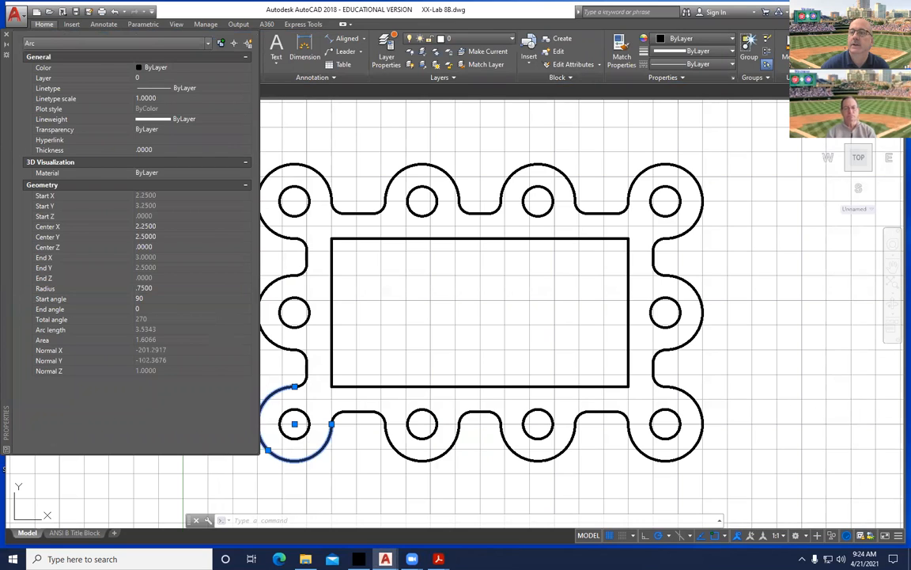
{"action": "left_click", "coordinate": [439, 558]}
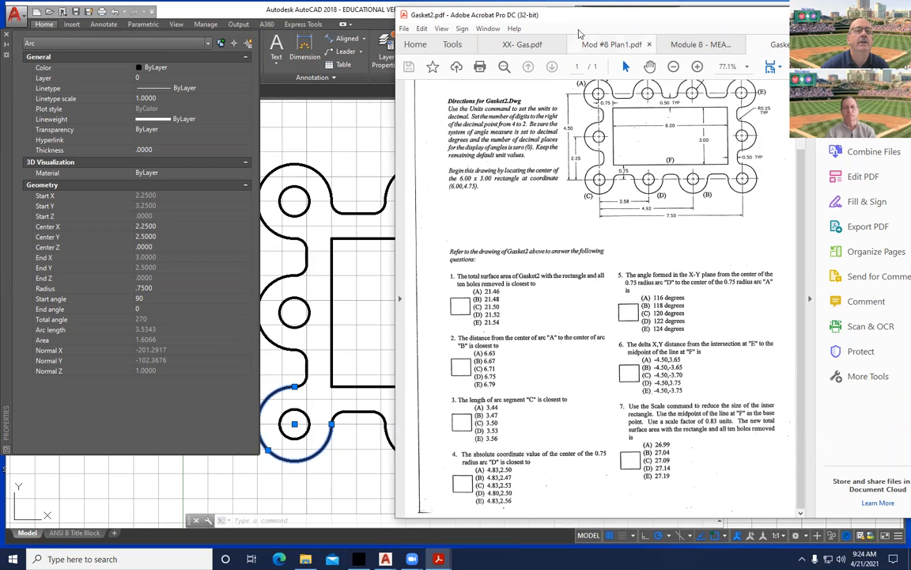
{"action": "left_click", "coordinate": [372, 283]}
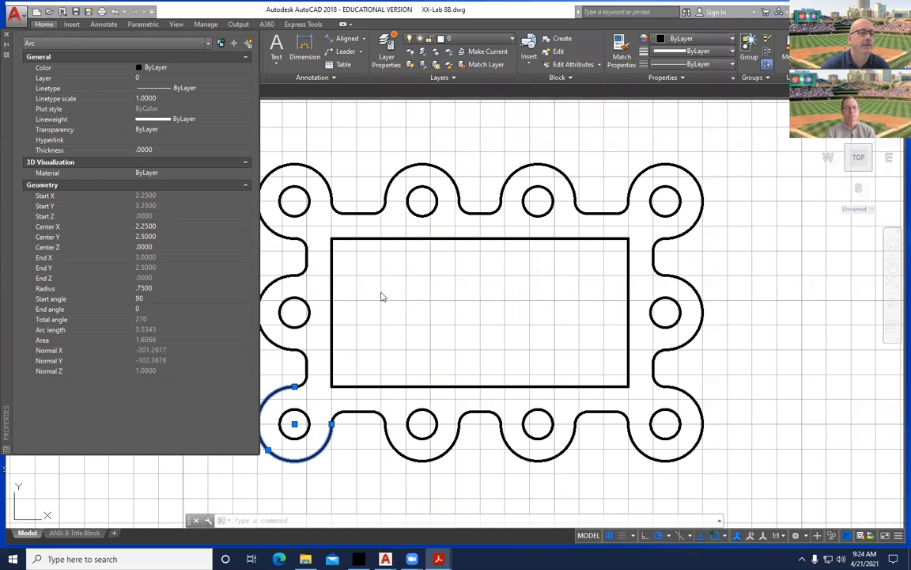
{"action": "key", "text": "Escape"}
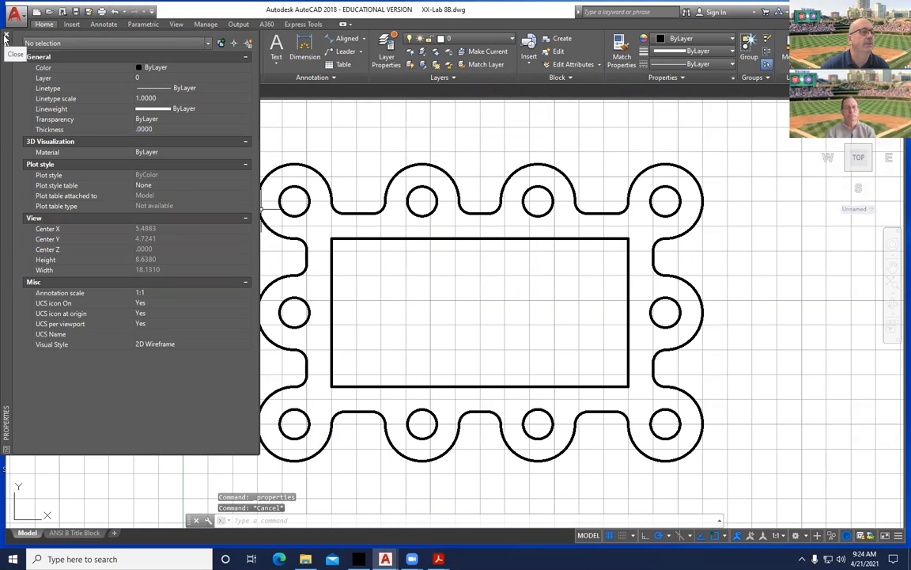
{"action": "left_click", "coordinate": [7, 34]}
Add '3. D = 3.53' to the answer list, begin line 4, and bring up the Gasket2 PDF.
{"action": "double_click", "coordinate": [83, 280]}
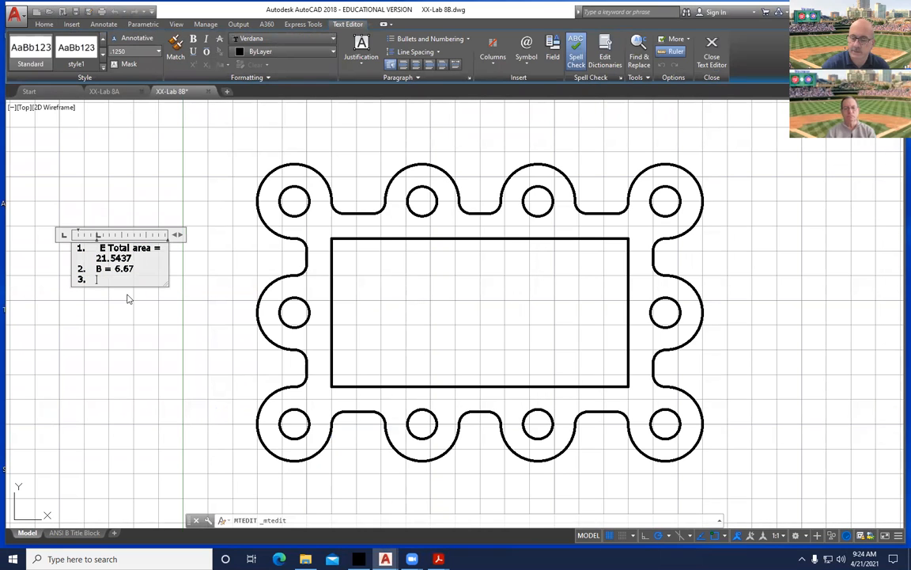
{"action": "type", "text": "= 3.53"}
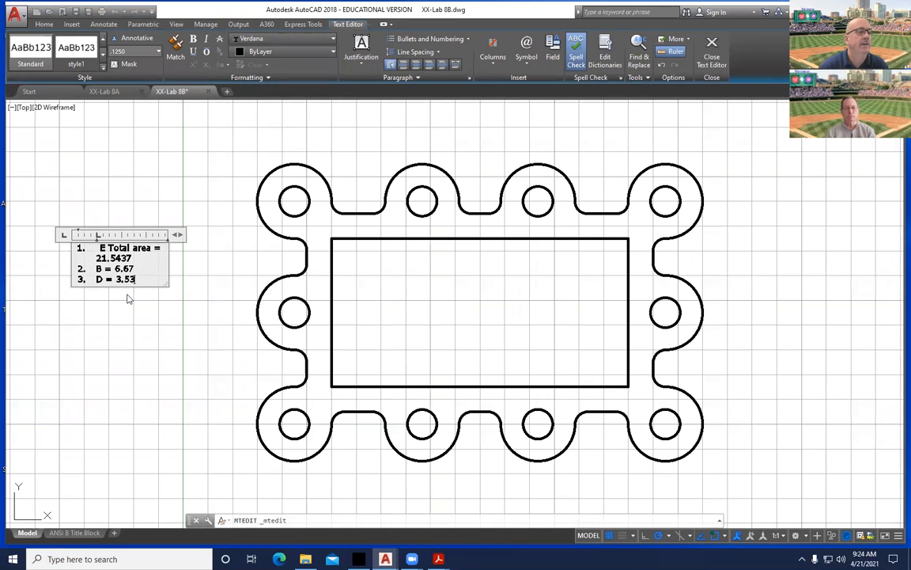
{"action": "key", "text": "Return"}
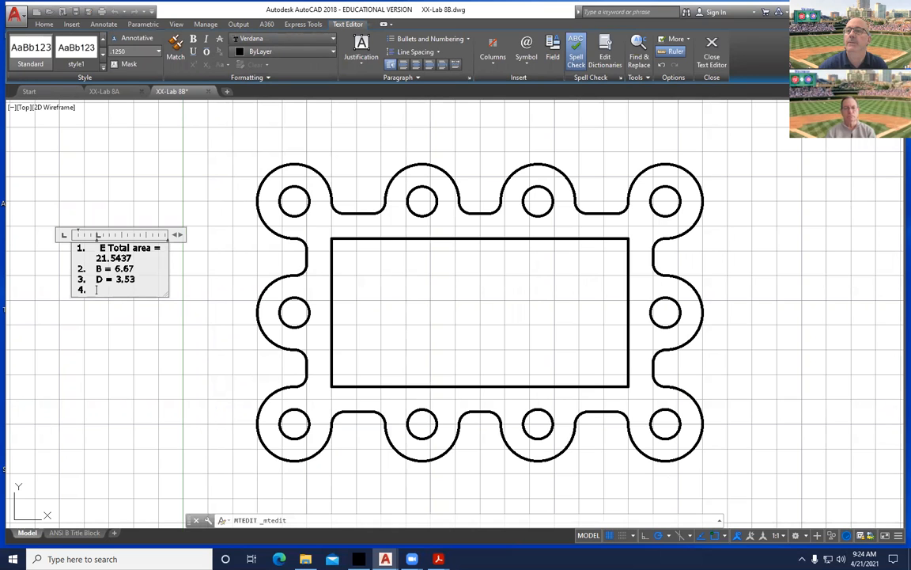
{"action": "left_click", "coordinate": [438, 559]}
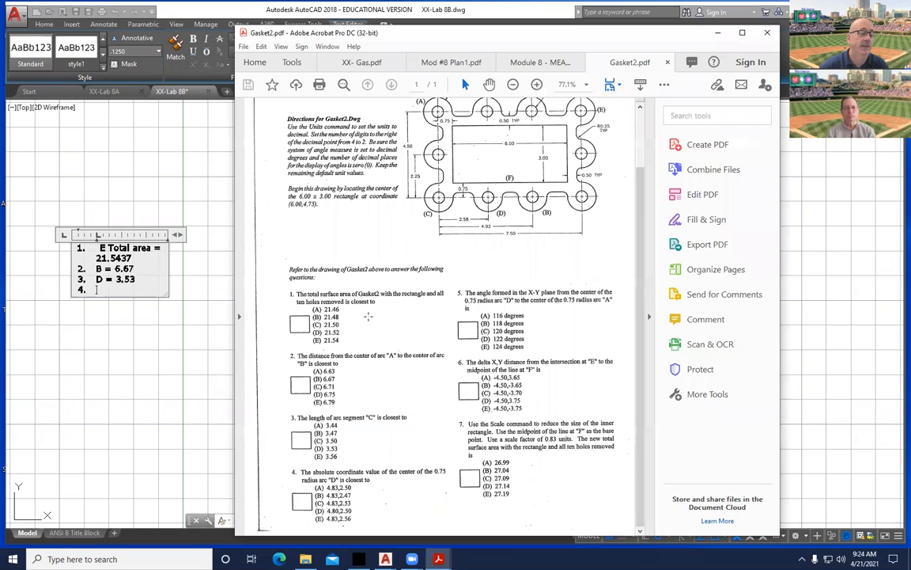
Maximize the Gasket2 PDF and scroll to question 4 about arc D's centre.
{"action": "left_click", "coordinate": [742, 33]}
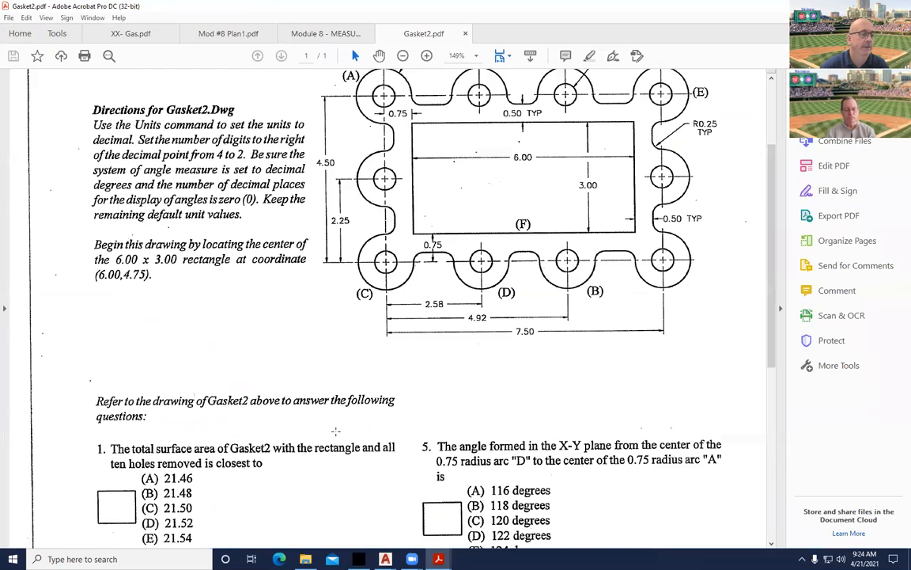
{"action": "scroll", "coordinate": [395, 301], "scroll_direction": "down", "scroll_amount": 5}
{"action": "scroll", "coordinate": [284, 447], "scroll_direction": "down", "scroll_amount": 1}
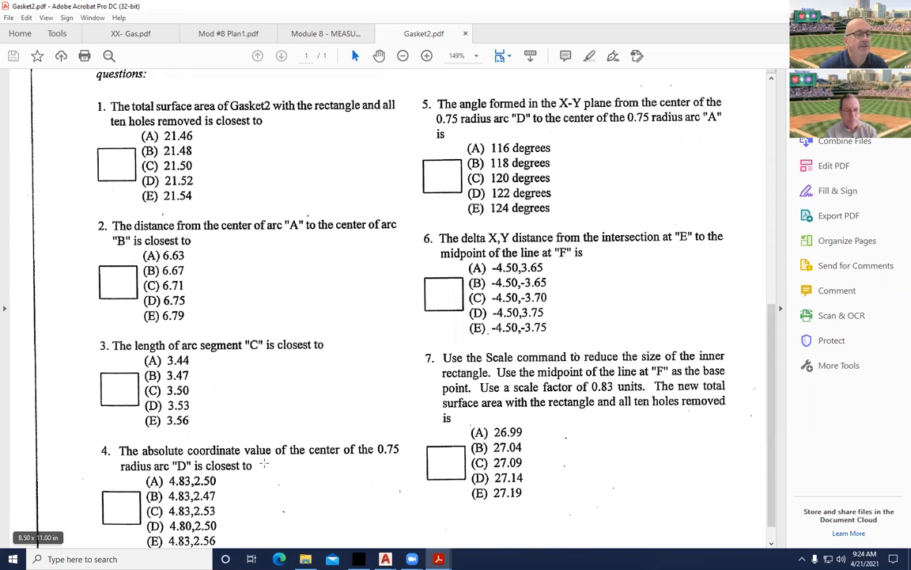
{"action": "scroll", "coordinate": [603, 422], "scroll_direction": "up", "scroll_amount": 10}
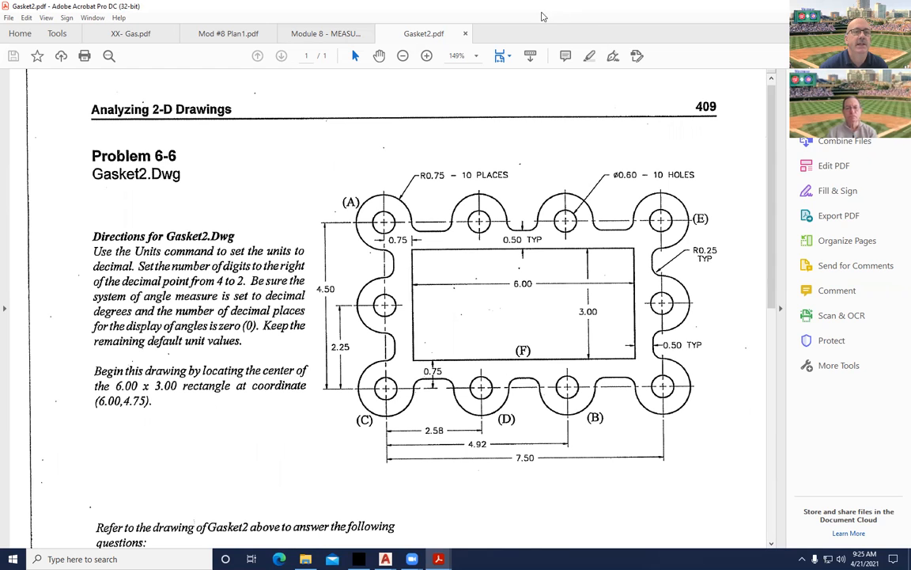
Return to AutoCAD on the Home tab and commit the answer list.
{"action": "key", "text": "alt+Tab"}
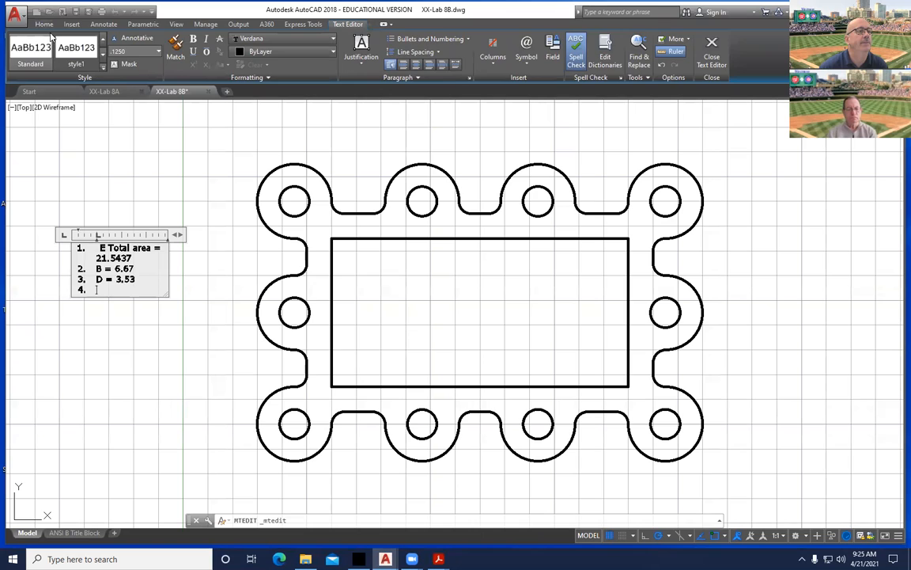
{"action": "left_click", "coordinate": [43, 24]}
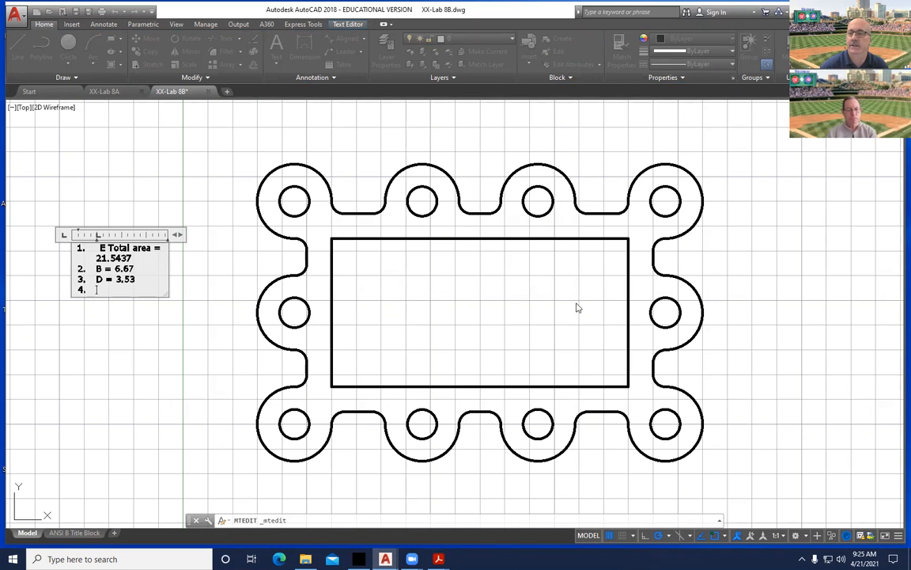
{"action": "left_click", "coordinate": [345, 210]}
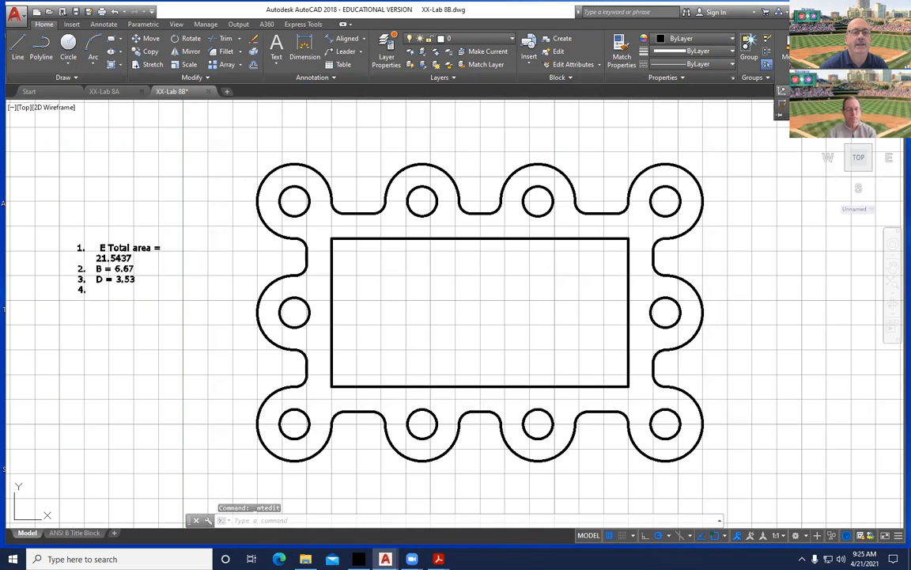
Use ID Point on arc D's centre to read 4.83, 2.50, then compare with question 4.
{"action": "left_click", "coordinate": [794, 91]}
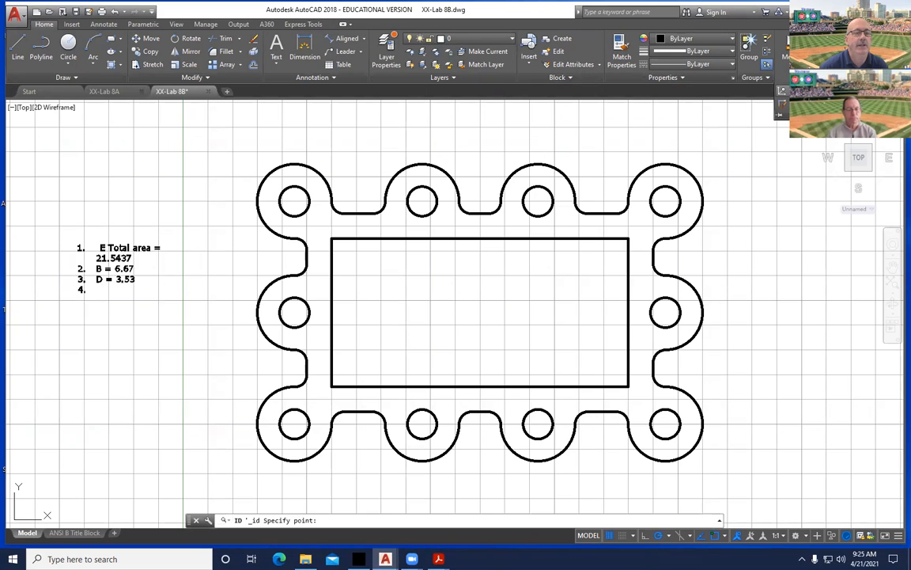
{"action": "left_click", "coordinate": [423, 425]}
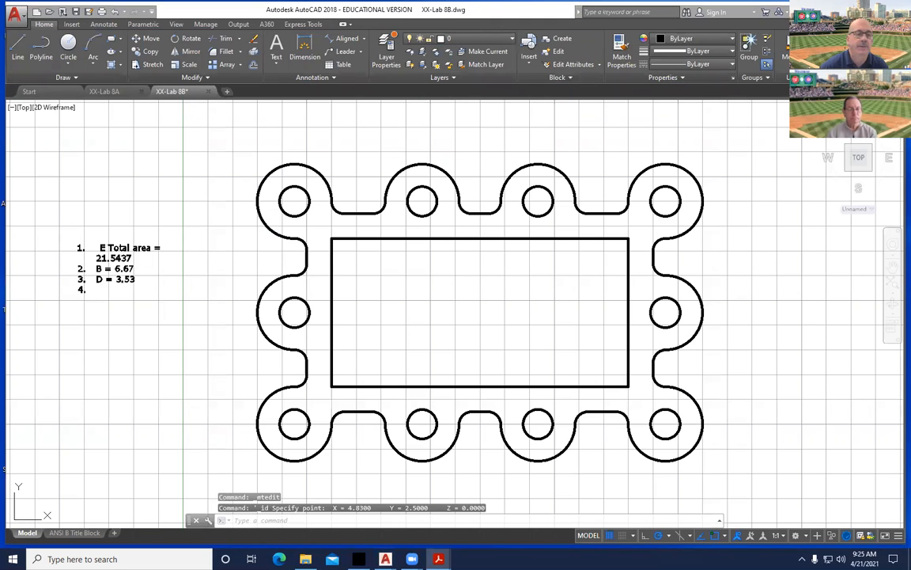
{"action": "key", "text": "alt+Tab"}
{"action": "scroll", "coordinate": [394, 392], "scroll_direction": "down", "scroll_amount": 1}
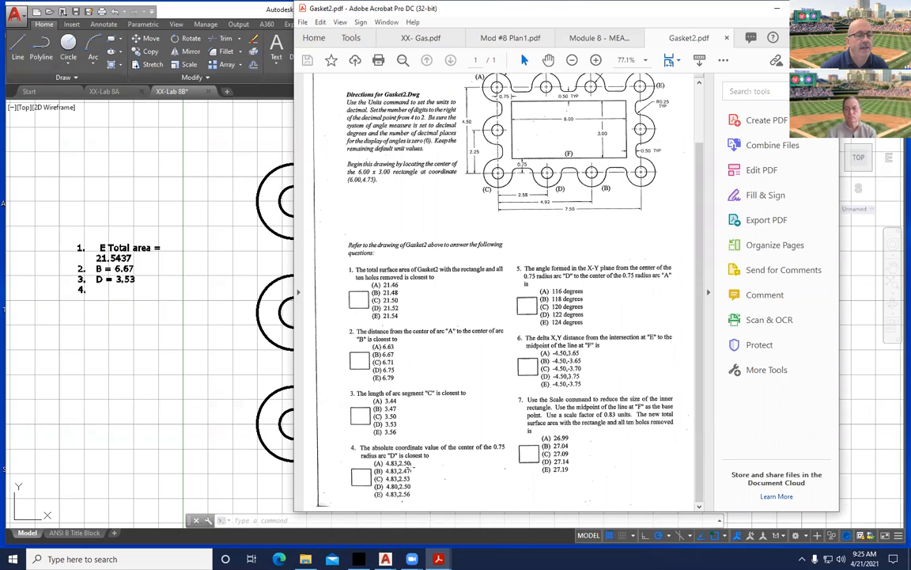
Record '4. A' in the answer list and begin line 5.
{"action": "left_click", "coordinate": [98, 289]}
{"action": "double_click", "coordinate": [97, 289]}
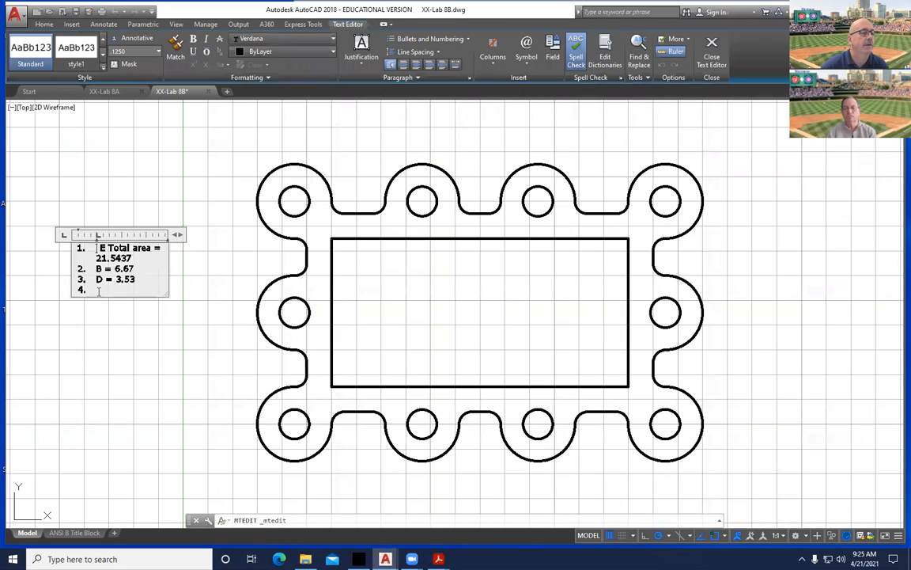
{"action": "type", "text": "A"}
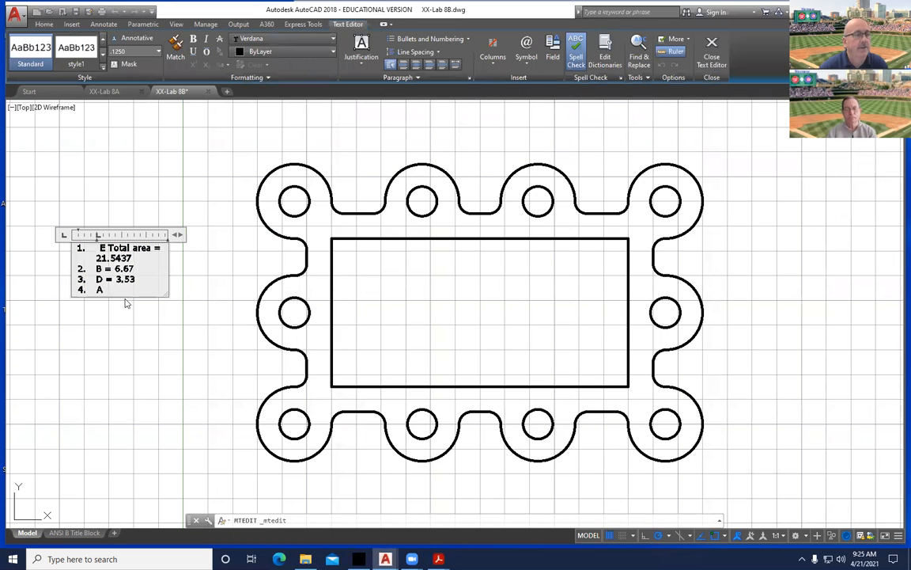
{"action": "key", "text": "Return"}
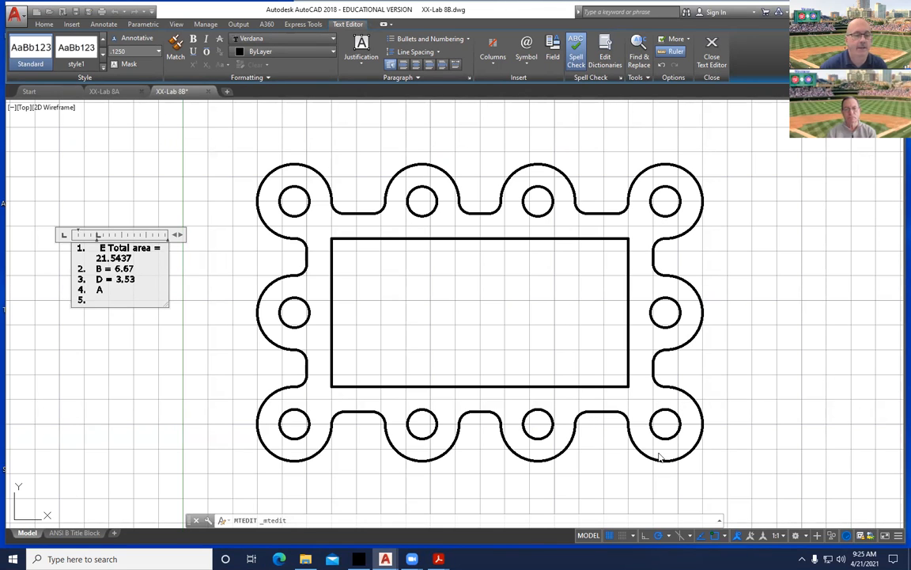
Check the Gasket2 questions, then return to AutoCAD's Home tab.
{"action": "mouse_move", "coordinate": [439, 559]}
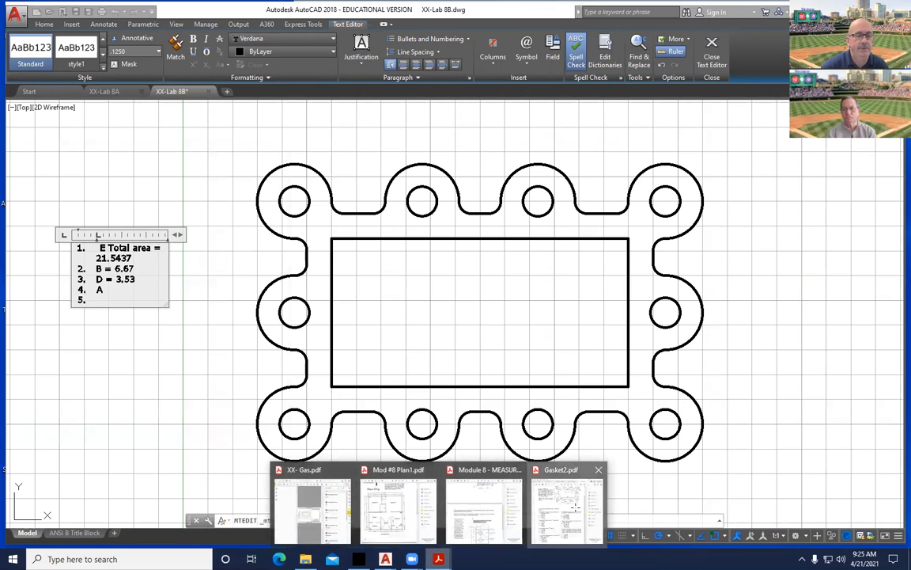
{"action": "left_click", "coordinate": [566, 506]}
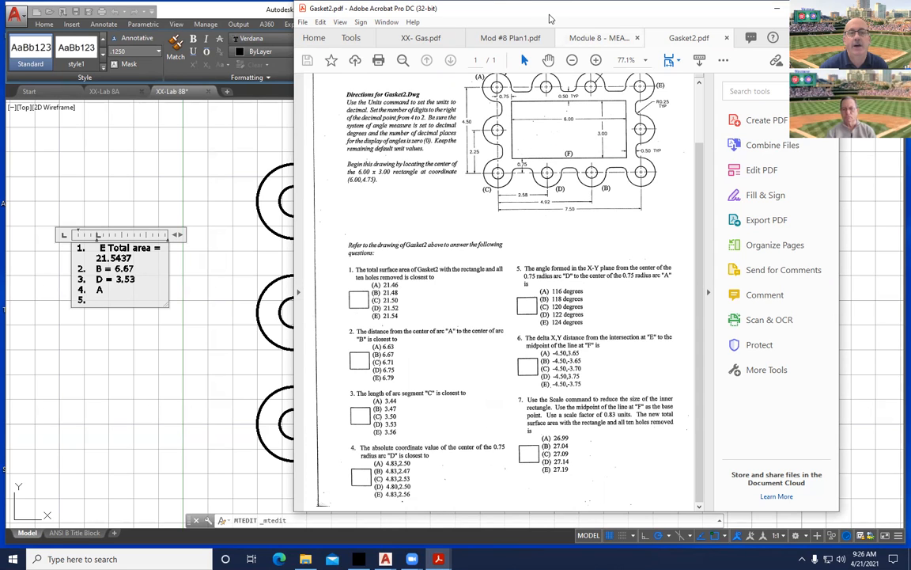
{"action": "key", "text": "alt+Tab"}
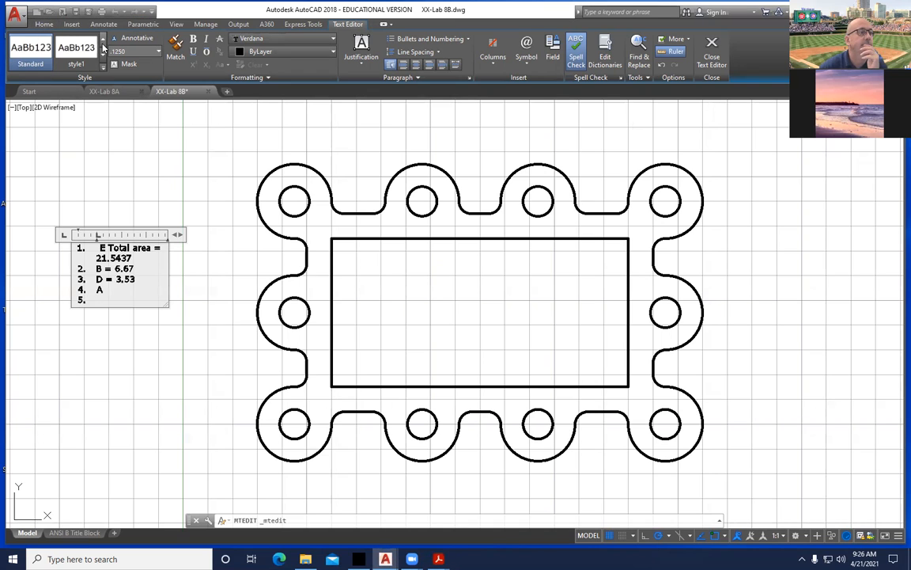
{"action": "left_click", "coordinate": [43, 24]}
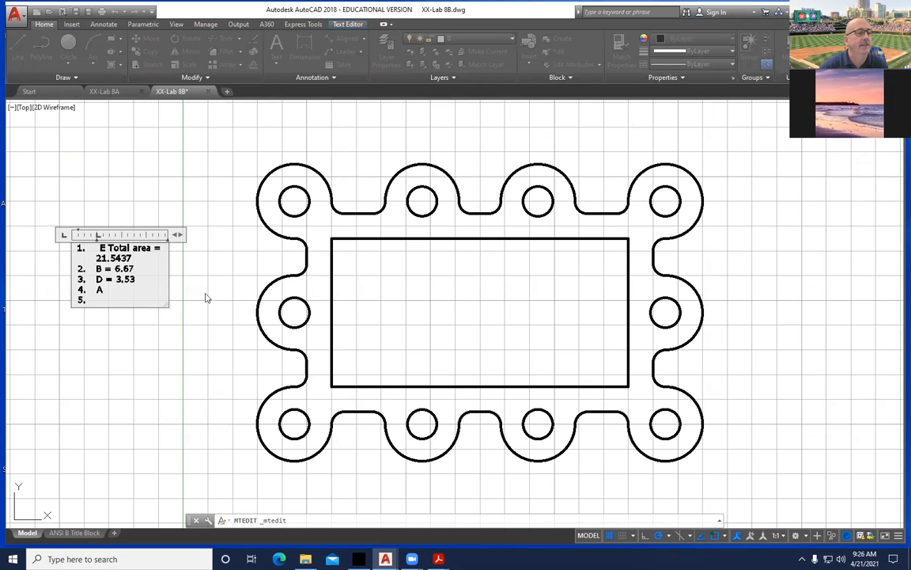
Measure from arc D's centre to arc A's centre (5.1871 at 120°) and compare with question 5.
{"action": "left_click", "coordinate": [214, 261]}
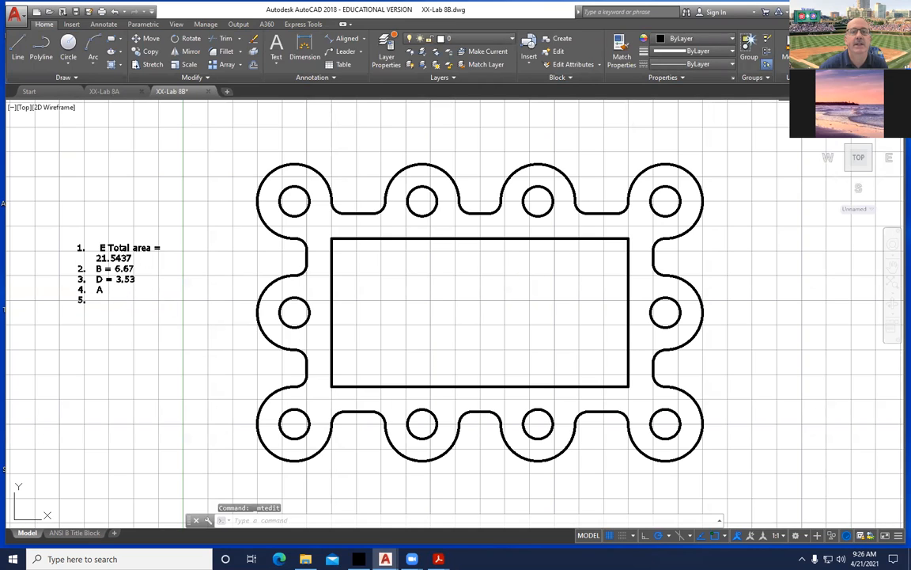
{"action": "left_click", "coordinate": [791, 60]}
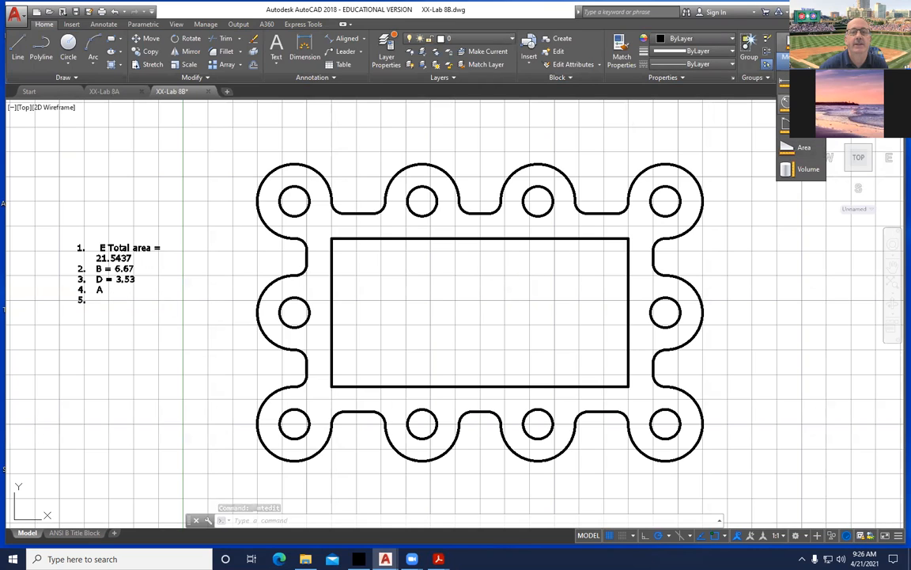
{"action": "left_click", "coordinate": [791, 82]}
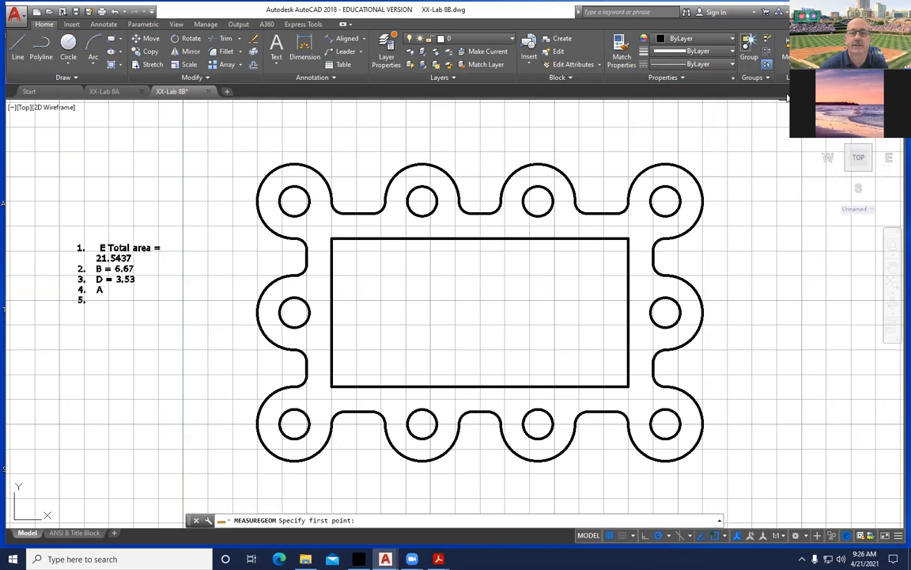
{"action": "left_click", "coordinate": [423, 422]}
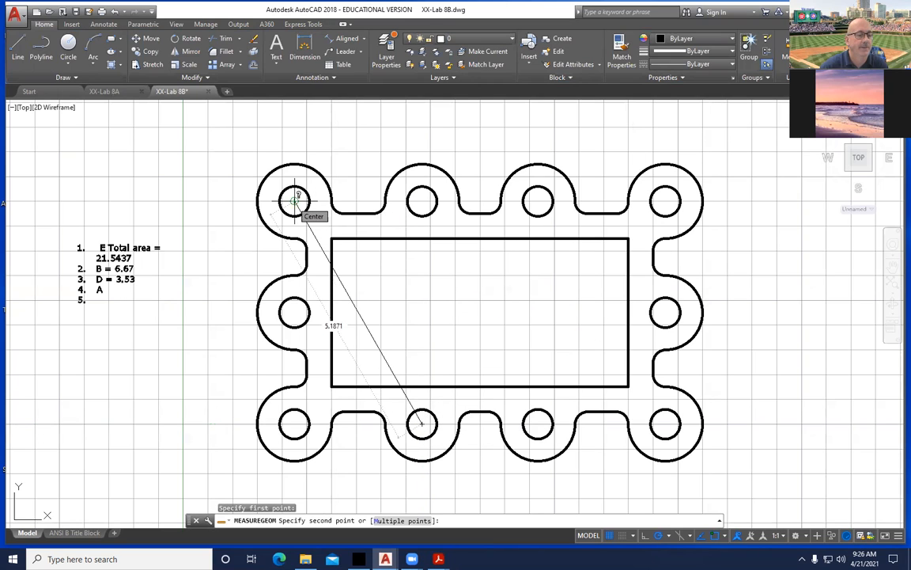
{"action": "left_click", "coordinate": [295, 200]}
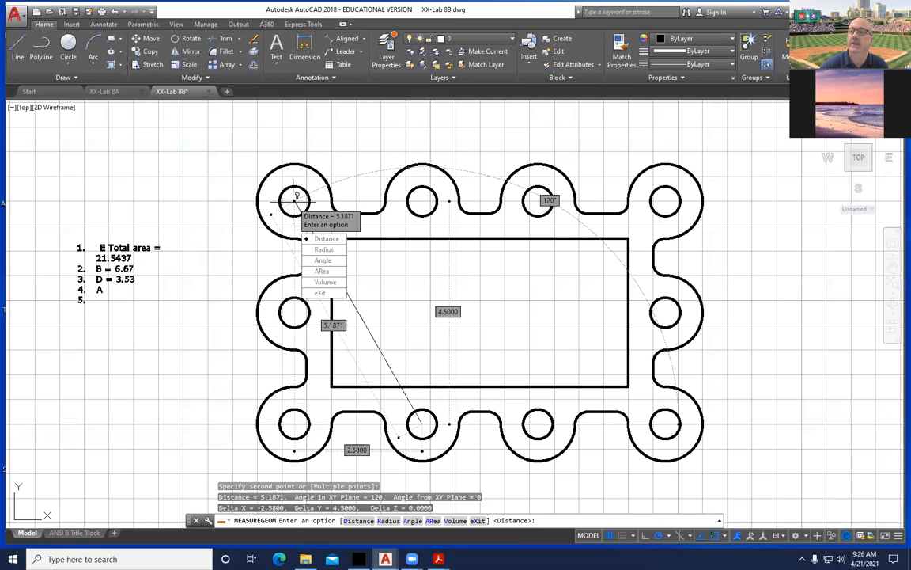
{"action": "left_click", "coordinate": [439, 558]}
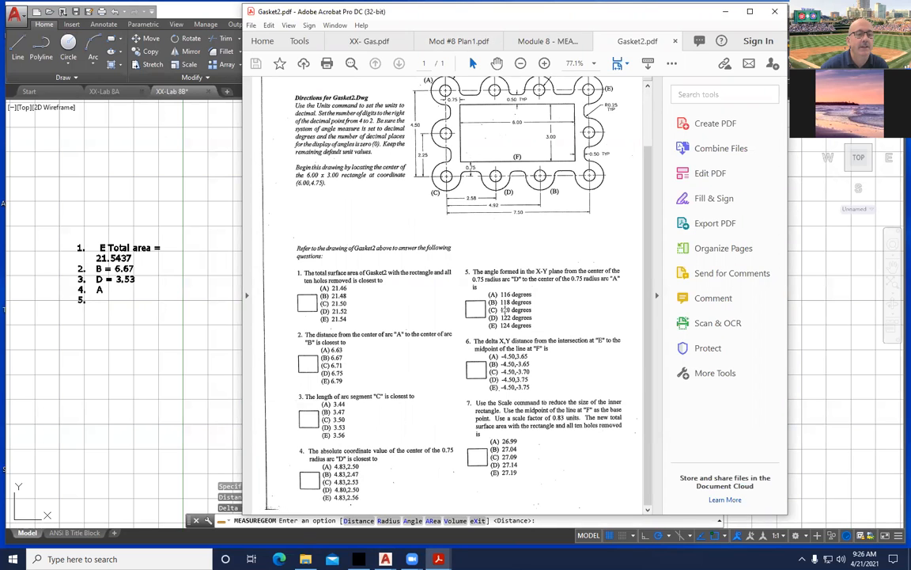
{"action": "left_click", "coordinate": [87, 304]}
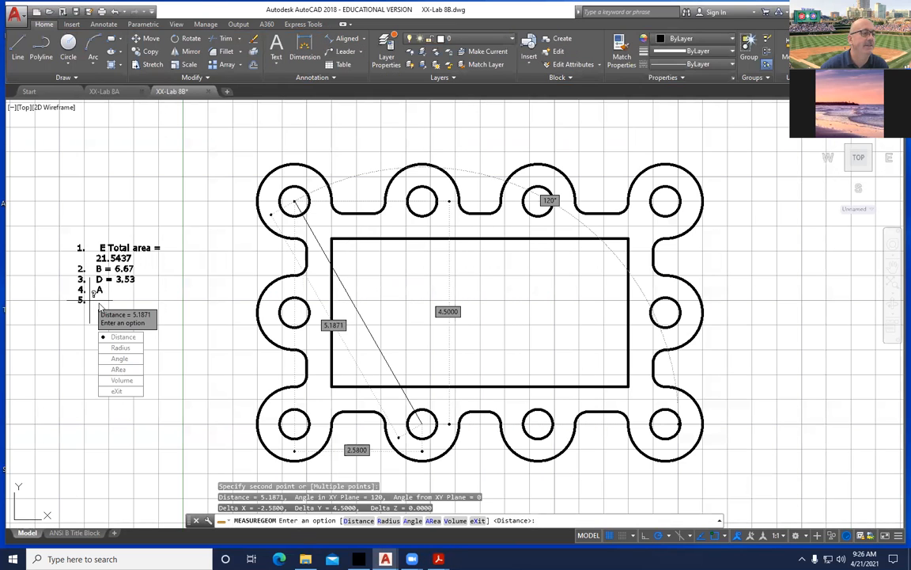
{"action": "key", "text": "Escape"}
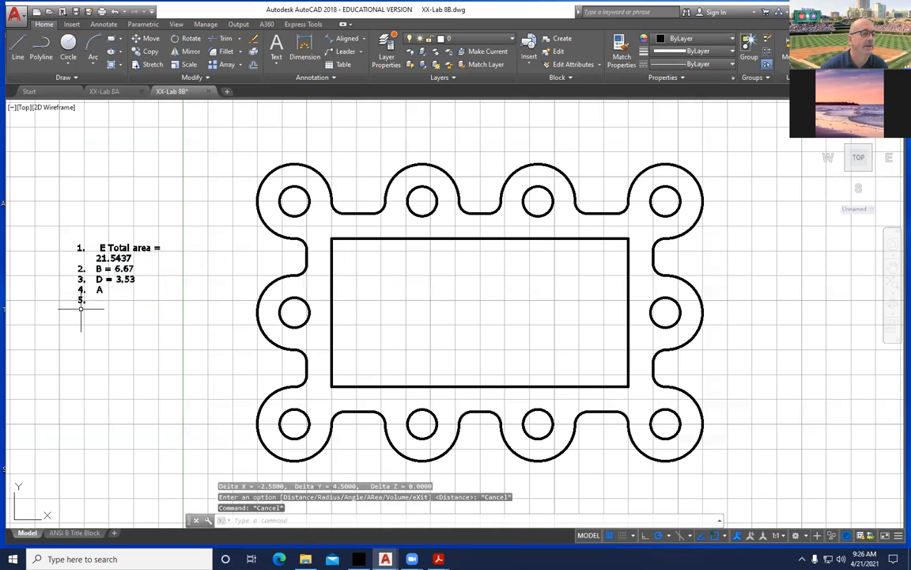
Enter '5. C' in the answer list and begin line 6.
{"action": "double_click", "coordinate": [95, 300]}
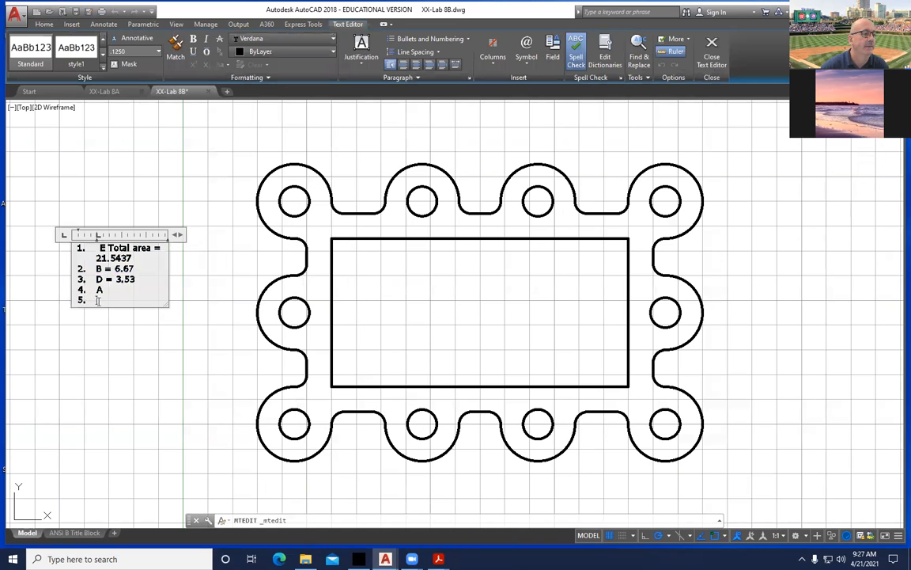
{"action": "type", "text": "C"}
{"action": "key", "text": "Return"}
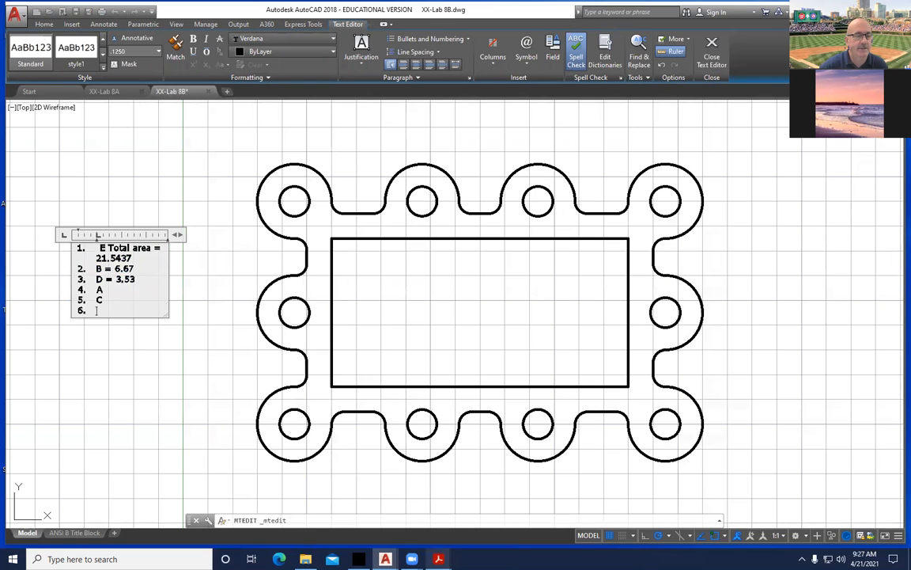
Review the Gasket2 questions in Acrobat, then return to the drawing.
{"action": "mouse_move", "coordinate": [438, 558]}
{"action": "left_click", "coordinate": [578, 497]}
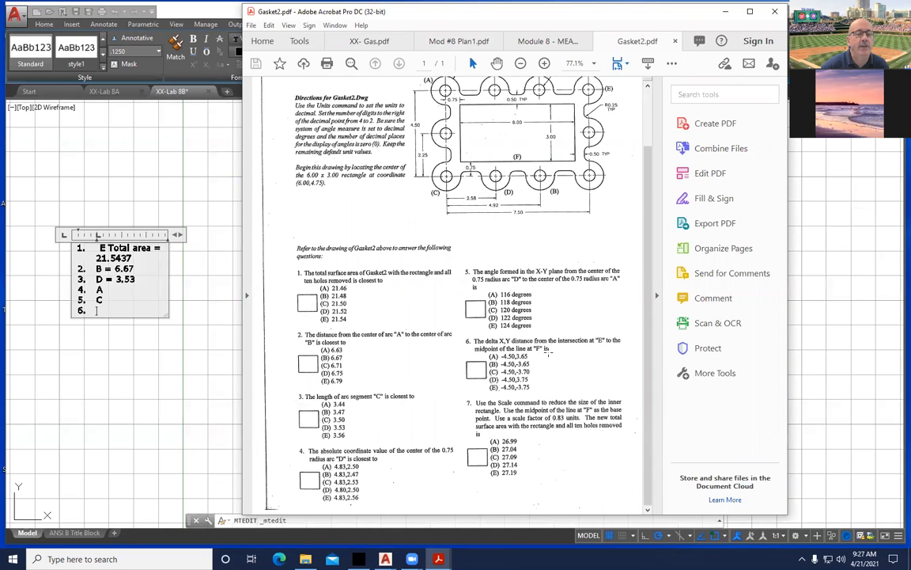
{"action": "scroll", "coordinate": [510, 303], "scroll_direction": "up", "scroll_amount": 2}
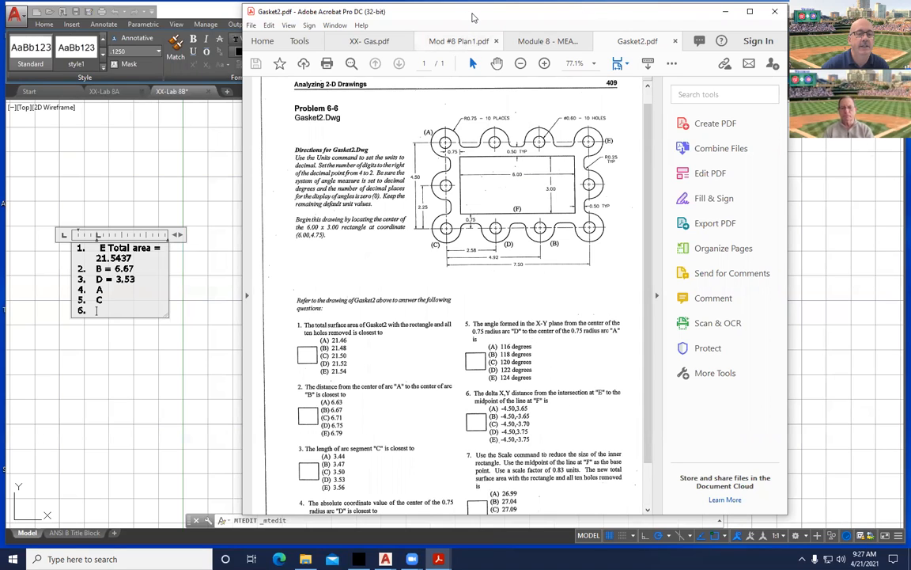
{"action": "left_click", "coordinate": [177, 70]}
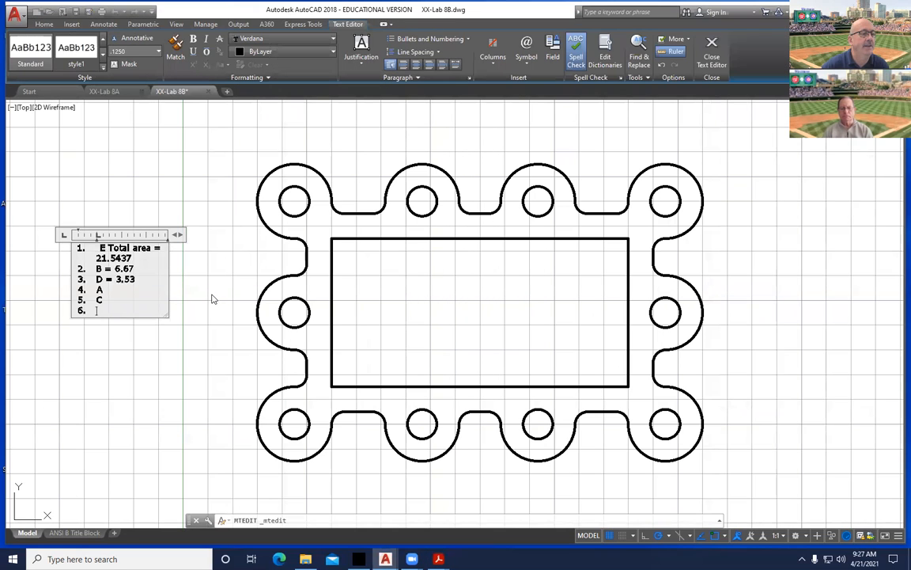
Measure from the upper-right arc's quadrant to the rectangle's bottom midpoint: Delta X -4.5, Delta Y -3.75.
{"action": "left_click", "coordinate": [209, 293]}
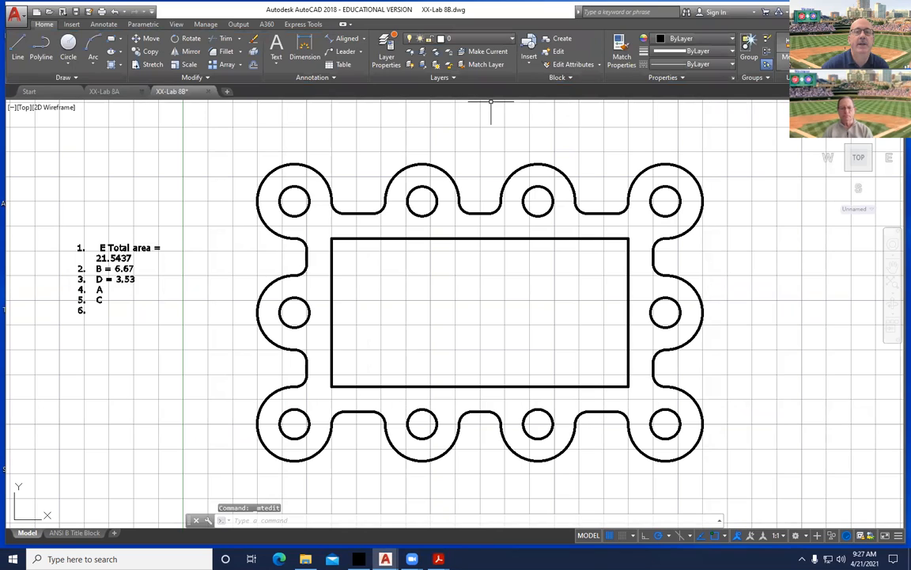
{"action": "left_click", "coordinate": [795, 64]}
{"action": "left_click", "coordinate": [803, 83]}
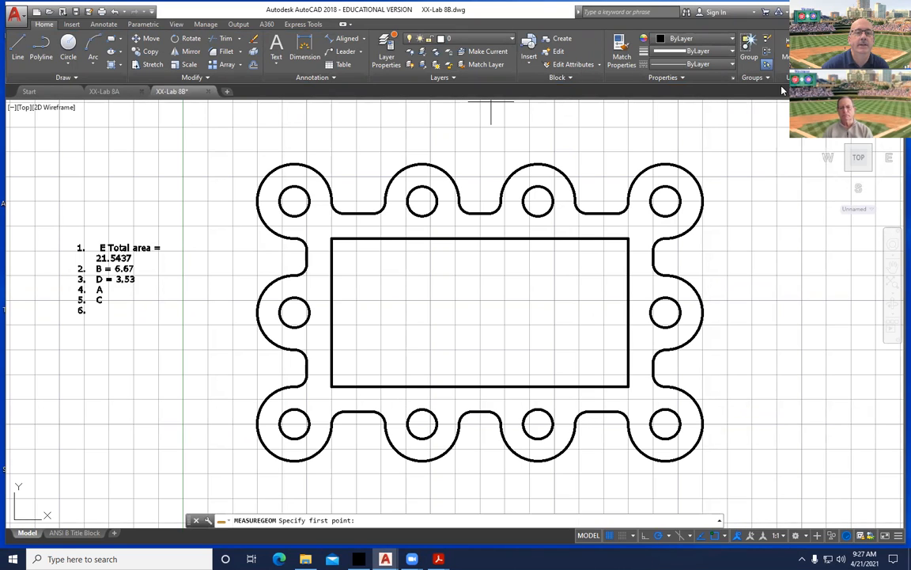
{"action": "right_click", "coordinate": [753, 188], "text": "shift"}
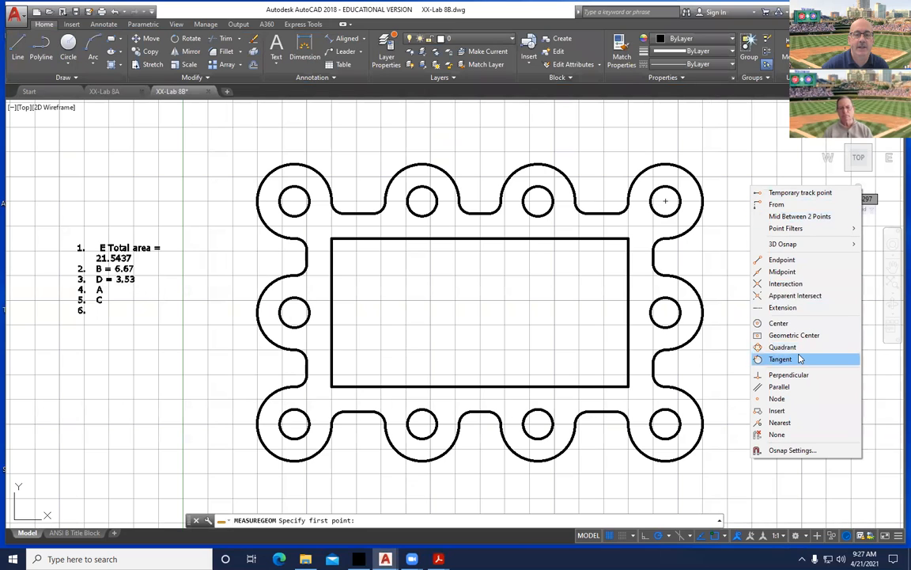
{"action": "left_click", "coordinate": [795, 346]}
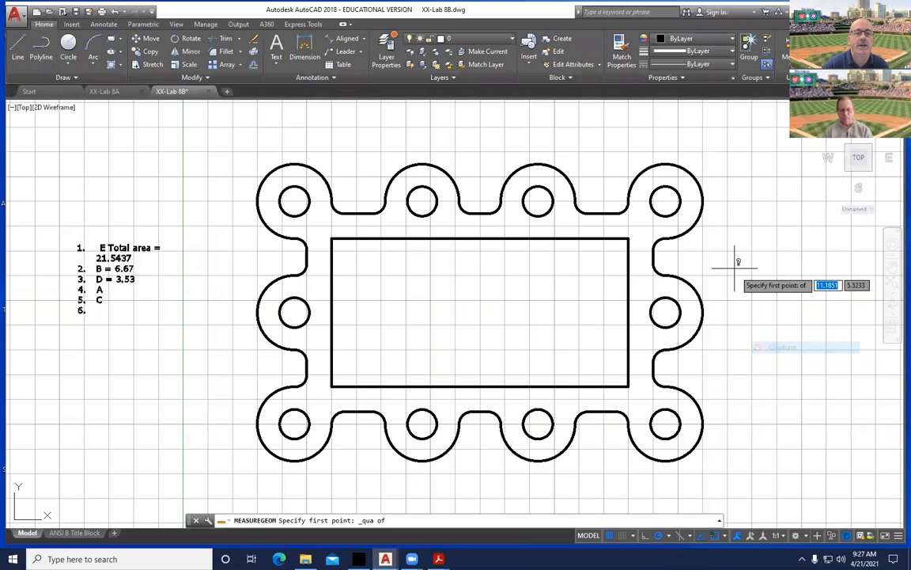
{"action": "left_click", "coordinate": [700, 201]}
{"action": "right_click", "coordinate": [478, 352], "text": "shift"}
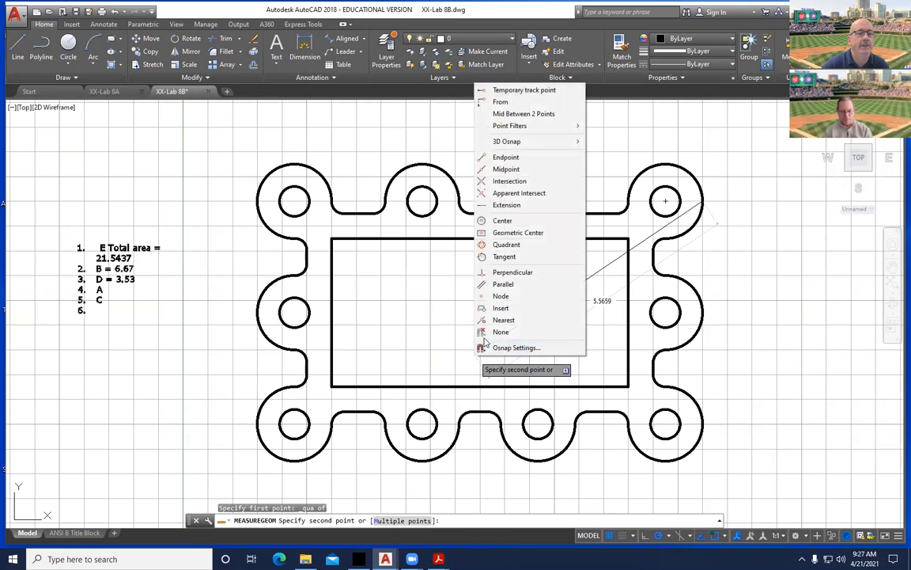
{"action": "left_click", "coordinate": [504, 169]}
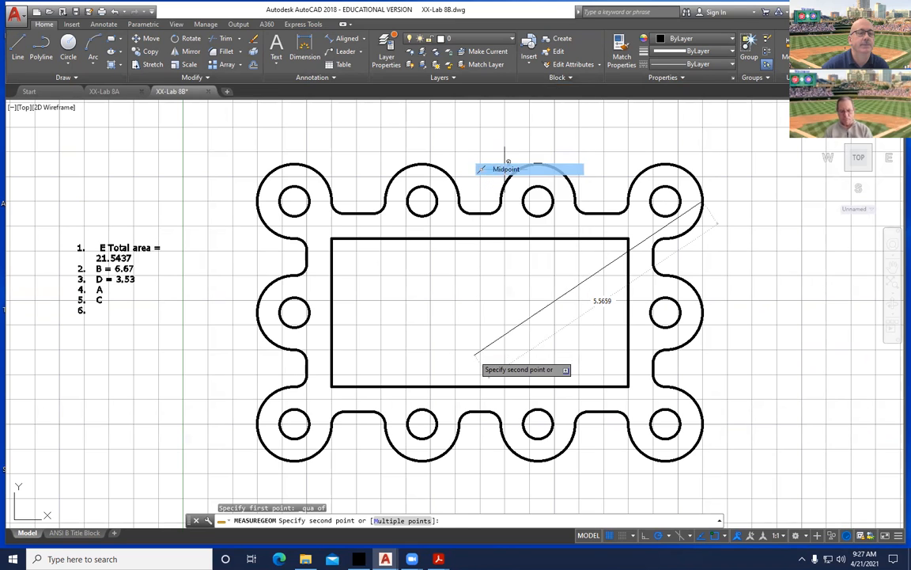
{"action": "left_click", "coordinate": [471, 386]}
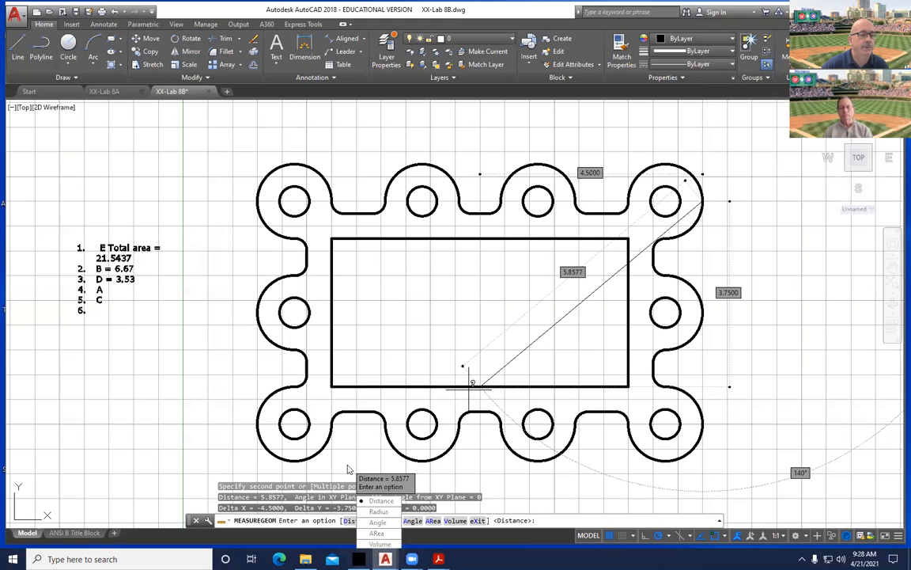
{"action": "key", "text": "Escape"}
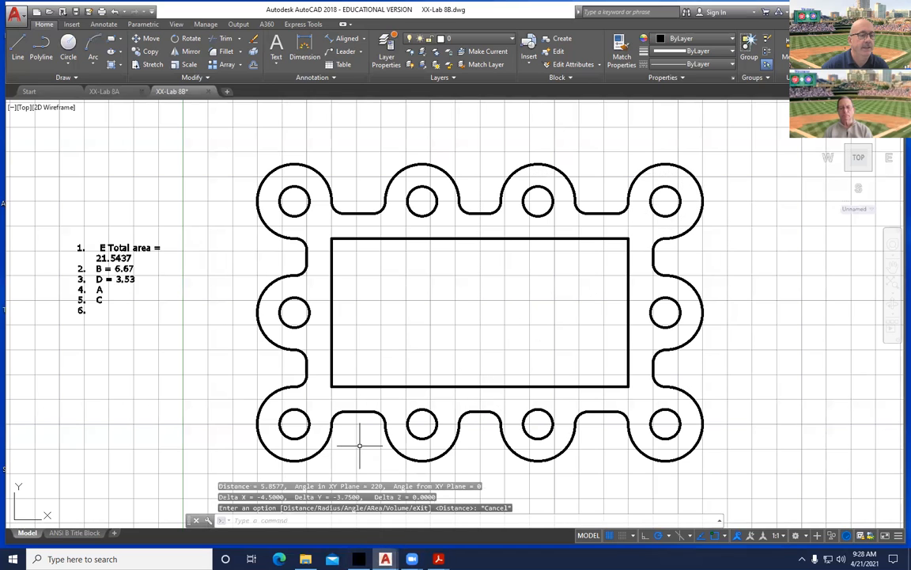
Select and copy the Delta X and Delta Y values from the F2 command history.
{"action": "key", "text": "F2"}
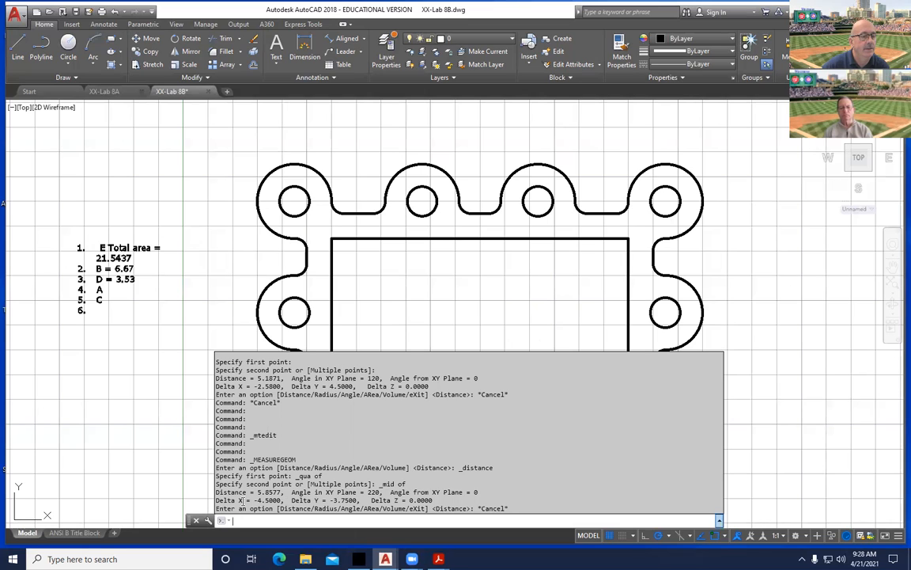
{"action": "left_click_drag", "start_coordinate": [218, 500], "coordinate": [377, 500]}
{"action": "left_click_drag", "start_coordinate": [480, 492], "coordinate": [390, 492]}
{"action": "left_click_drag", "start_coordinate": [217, 500], "coordinate": [363, 501]}
{"action": "key", "text": "ctrl+c"}
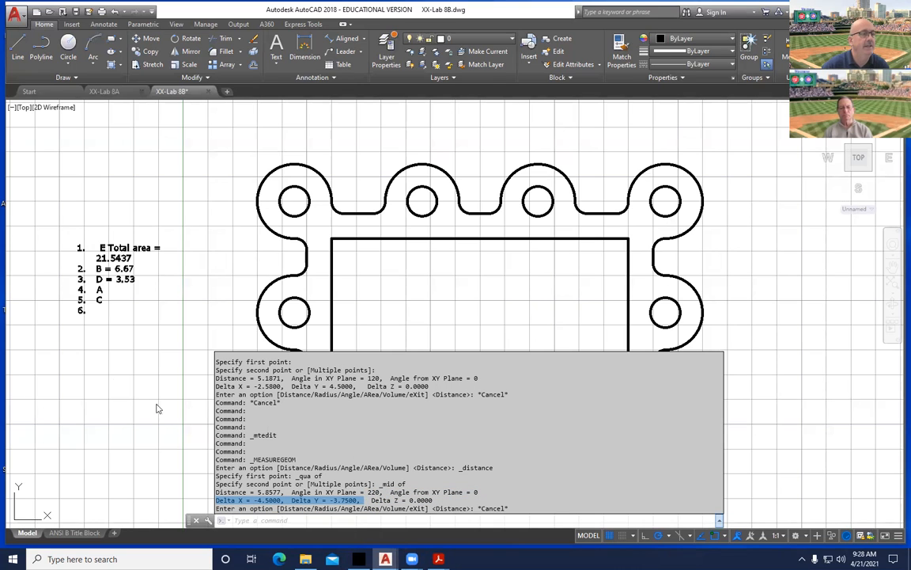
Close the command history and reopen the answer list for editing.
{"action": "left_click", "coordinate": [85, 291]}
{"action": "left_click", "coordinate": [79, 310]}
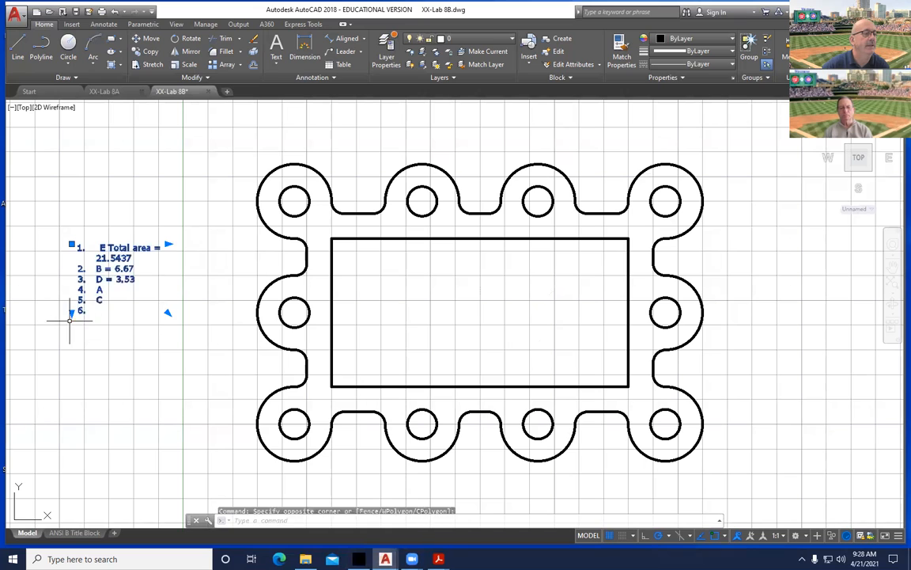
{"action": "left_click", "coordinate": [73, 310]}
{"action": "key", "text": "Escape"}
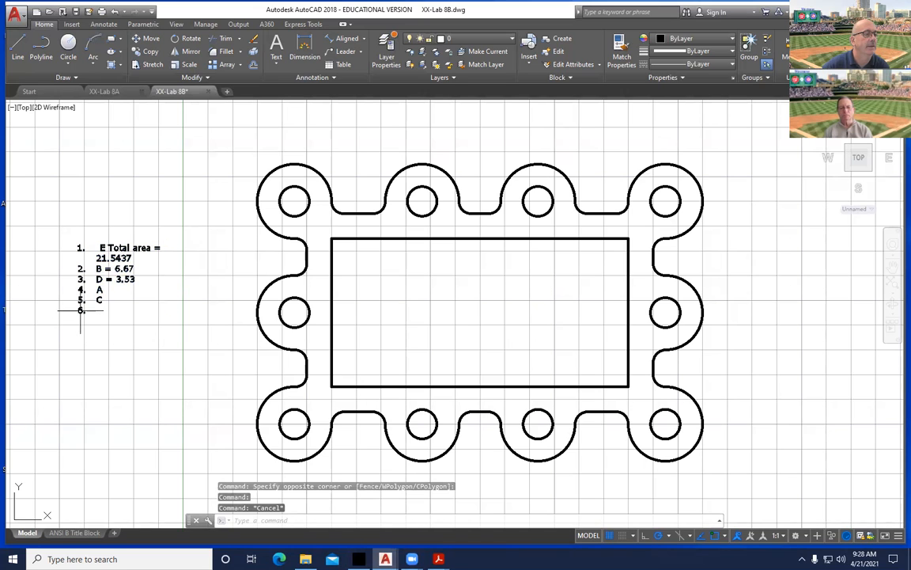
{"action": "double_click", "coordinate": [80, 310]}
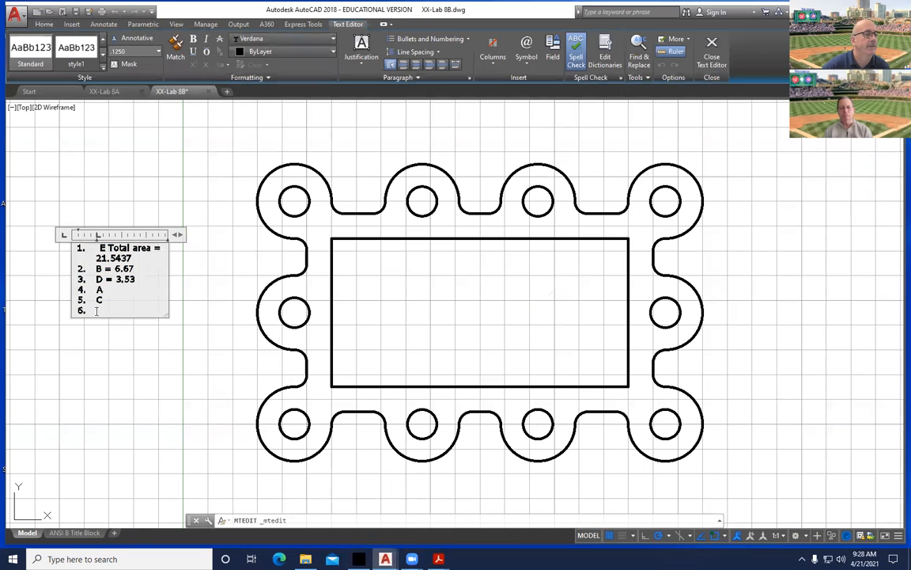
Paste the delta values as answer 6, mark it D, and begin line 7.
{"action": "key", "text": "ctrl+v"}
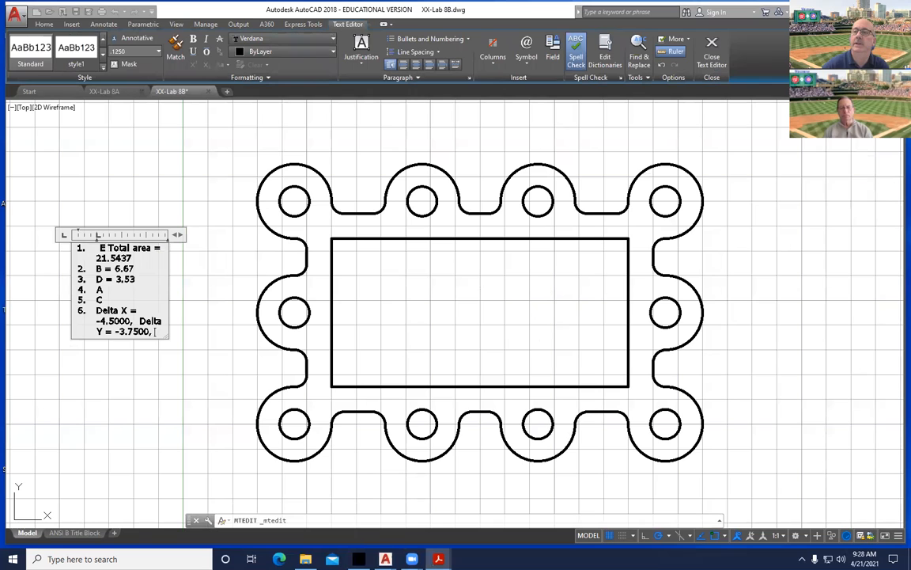
{"action": "key", "text": "alt+Tab"}
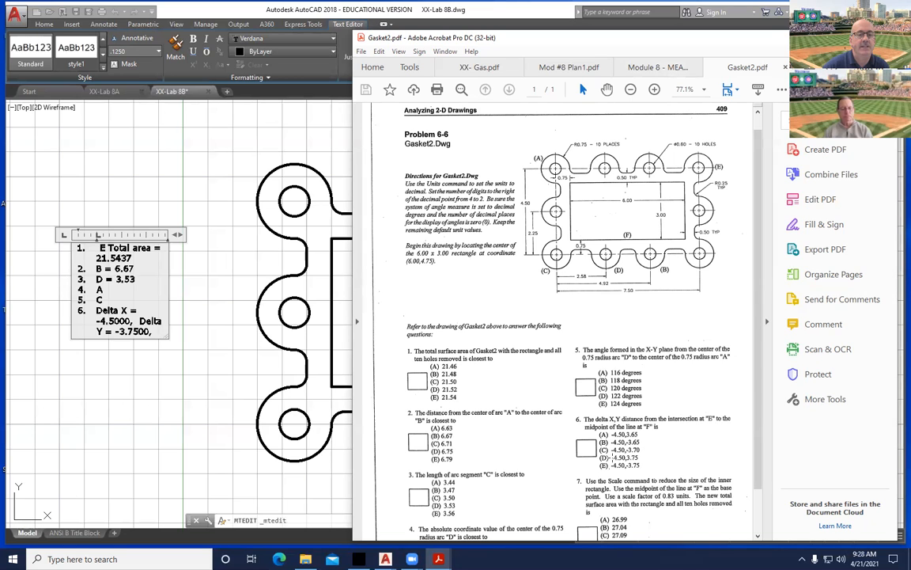
{"action": "key", "text": "alt+Tab"}
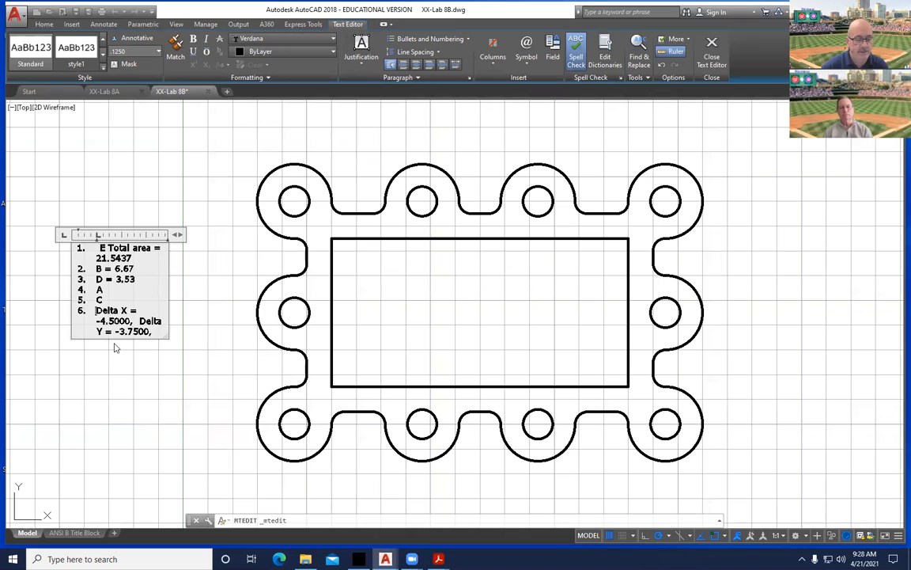
{"action": "type", "text": "D"}
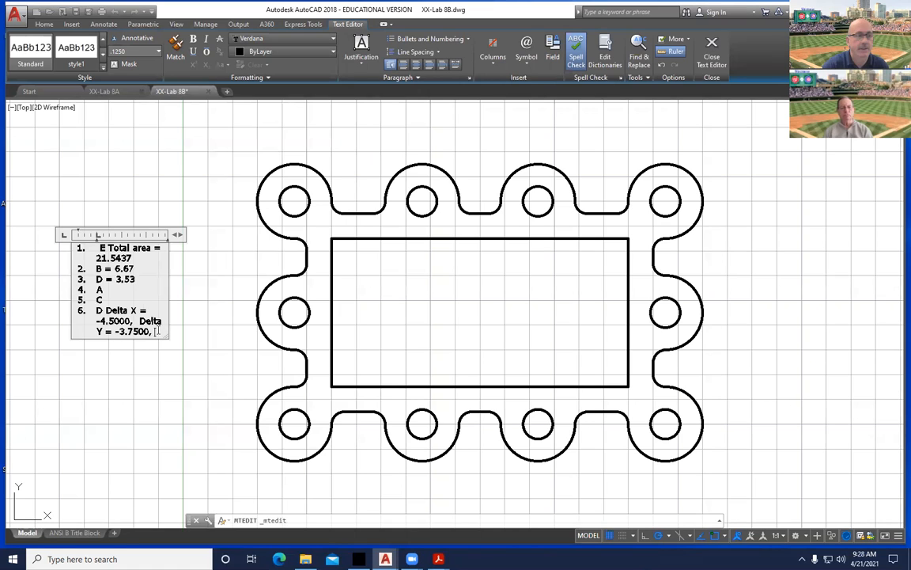
{"action": "left_click", "coordinate": [157, 331]}
{"action": "key", "text": "Return"}
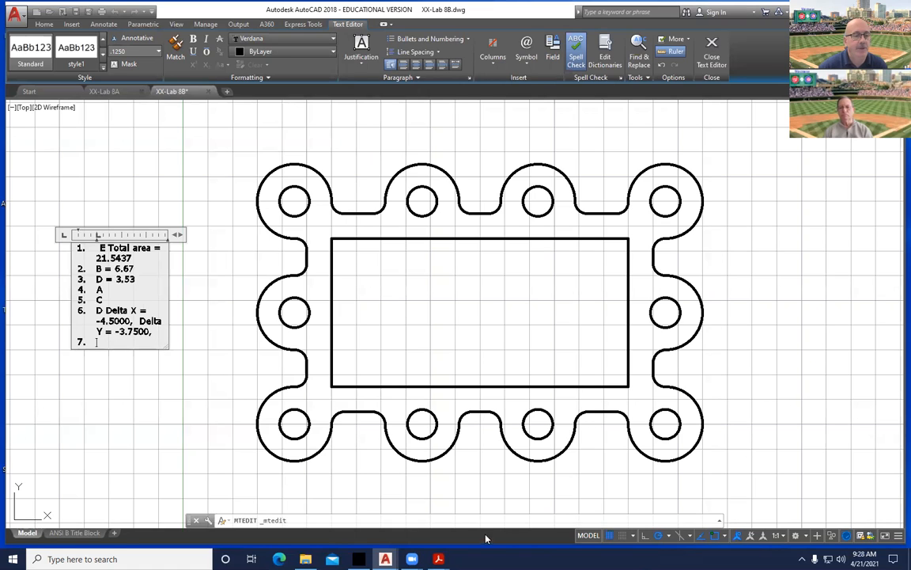
Bring up the Gasket2 question sheet and scroll down to the next question.
{"action": "mouse_move", "coordinate": [438, 558]}
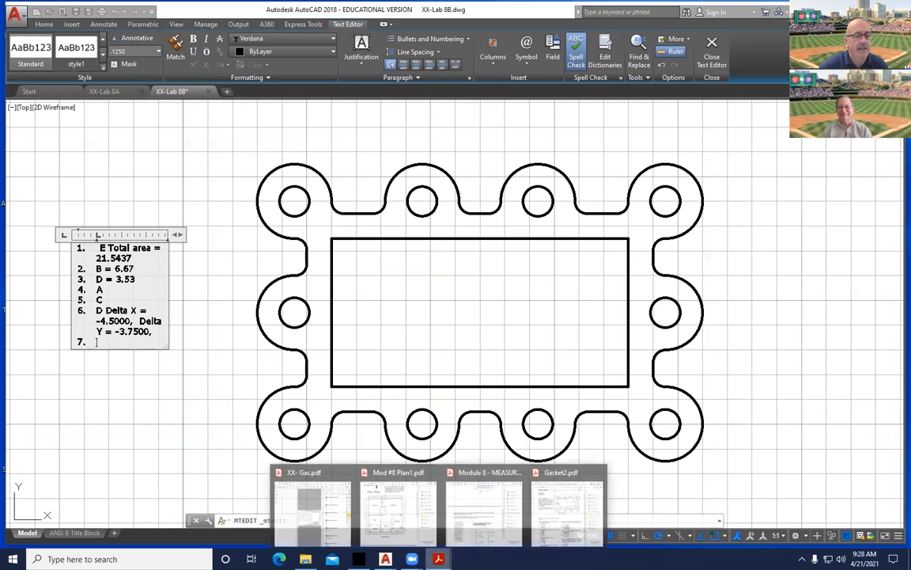
{"action": "left_click", "coordinate": [567, 506]}
{"action": "scroll", "coordinate": [589, 455], "scroll_direction": "down", "scroll_amount": 2}
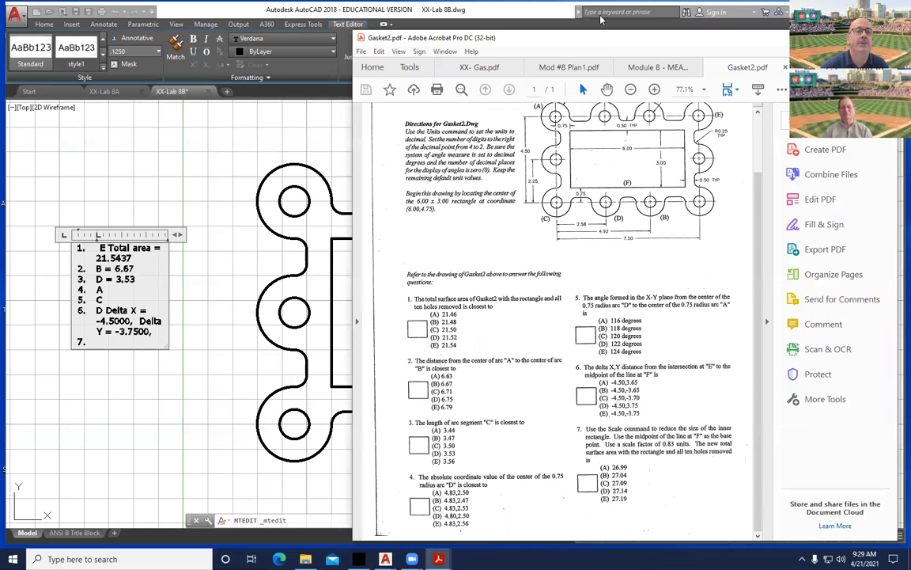
Read question 7 on the maximized Gasket2 sheet, then commit the AutoCAD answer-list note.
{"action": "double_click", "coordinate": [518, 40]}
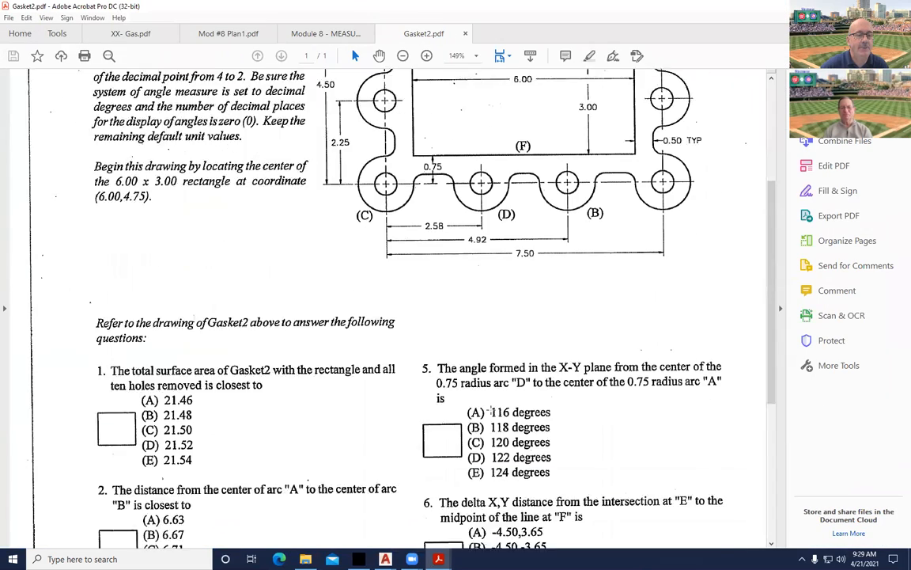
{"action": "scroll", "coordinate": [489, 410], "scroll_direction": "down", "scroll_amount": 10}
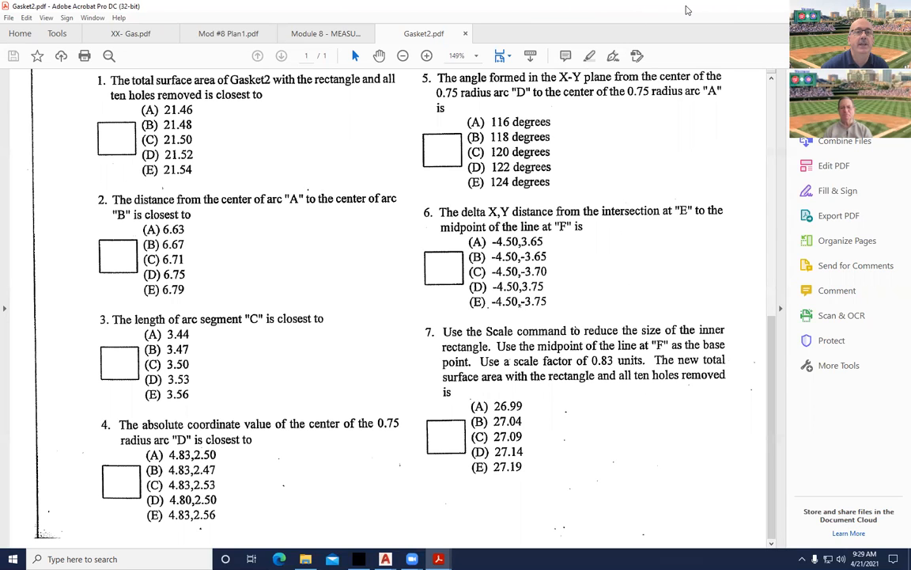
{"action": "key", "text": "alt+Tab"}
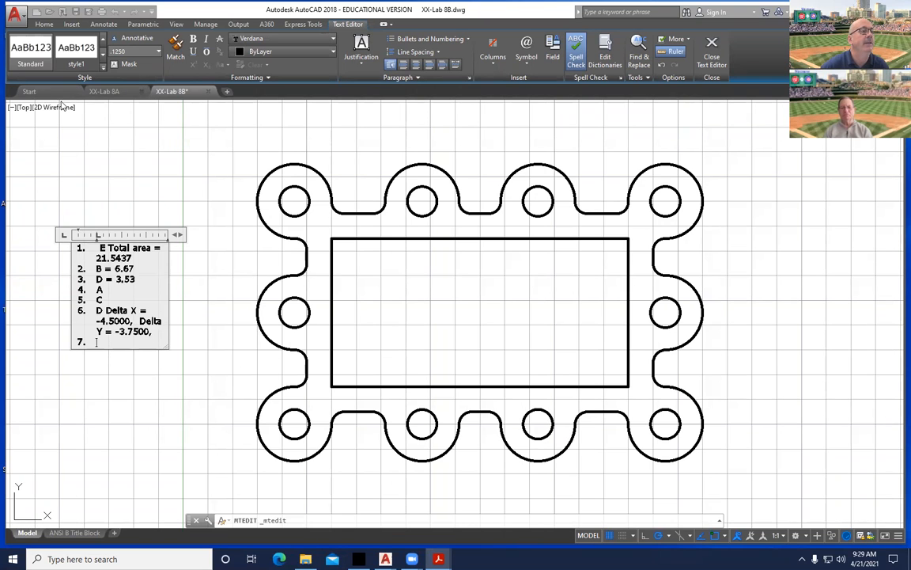
{"action": "left_click", "coordinate": [207, 201]}
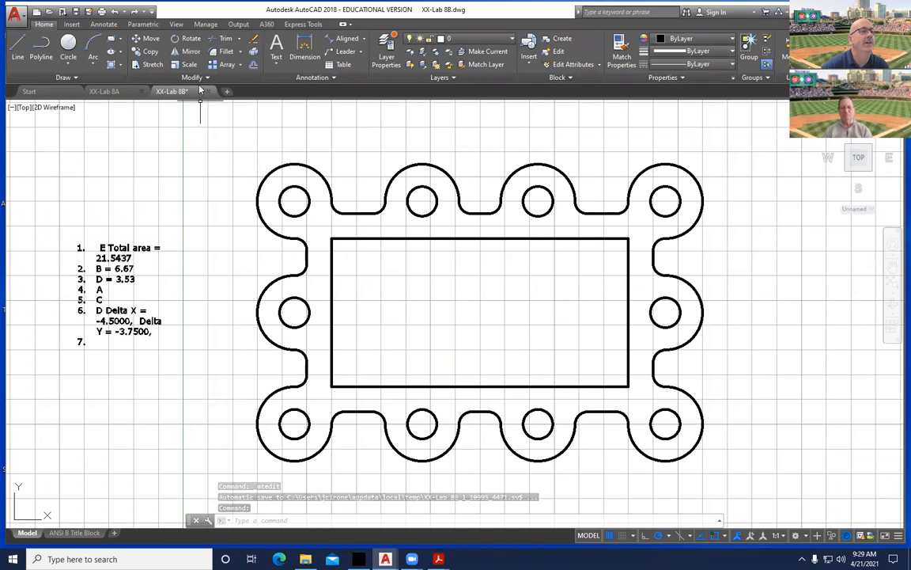
Scale the inner rectangle by .83 with its base point snapped to the bottom-edge midpoint.
{"action": "left_click", "coordinate": [190, 65]}
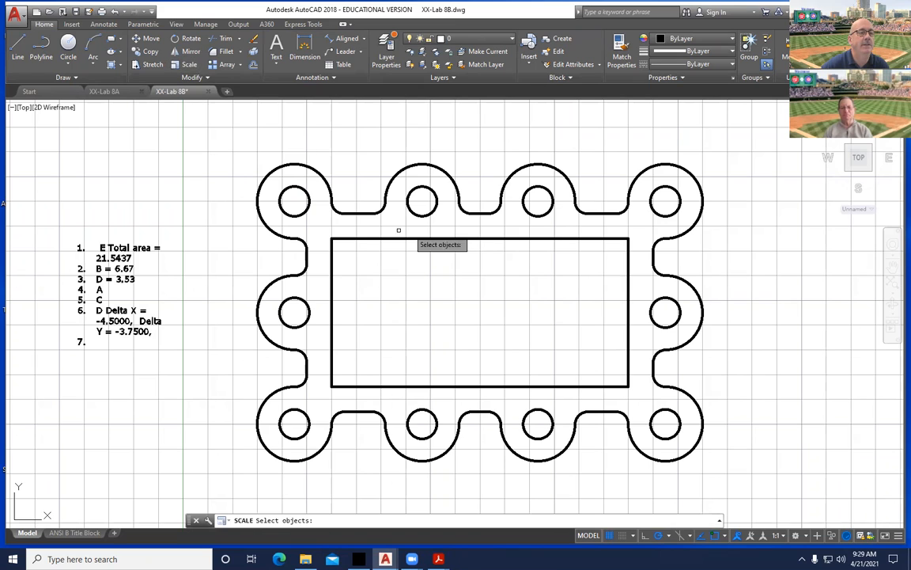
{"action": "left_click", "coordinate": [365, 238]}
{"action": "key", "text": "Return"}
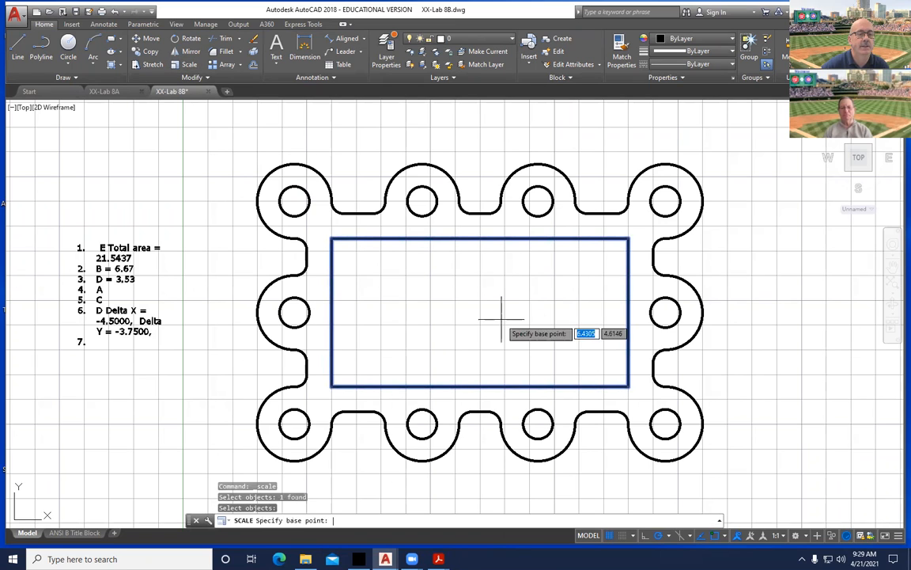
{"action": "right_click", "coordinate": [475, 350], "text": "shift"}
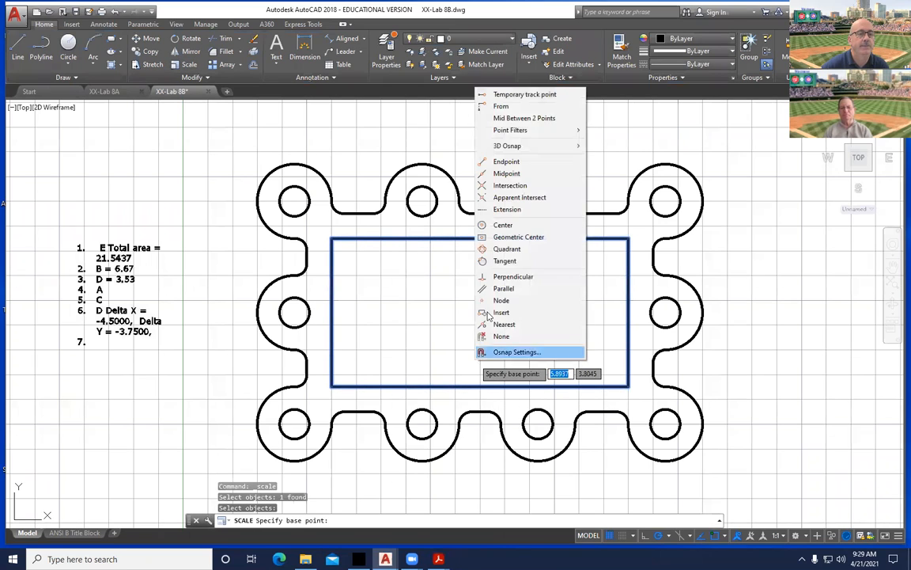
{"action": "left_click", "coordinate": [508, 174]}
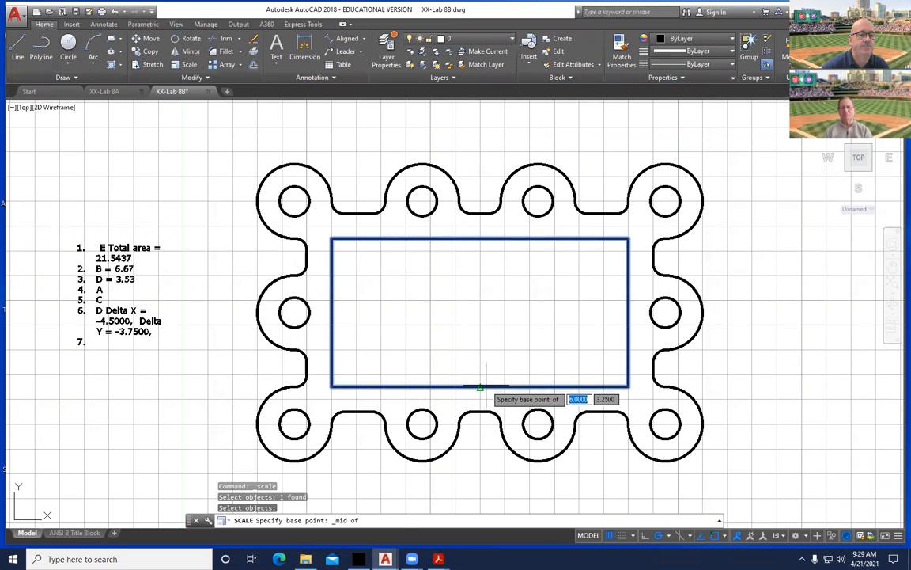
{"action": "left_click", "coordinate": [481, 383]}
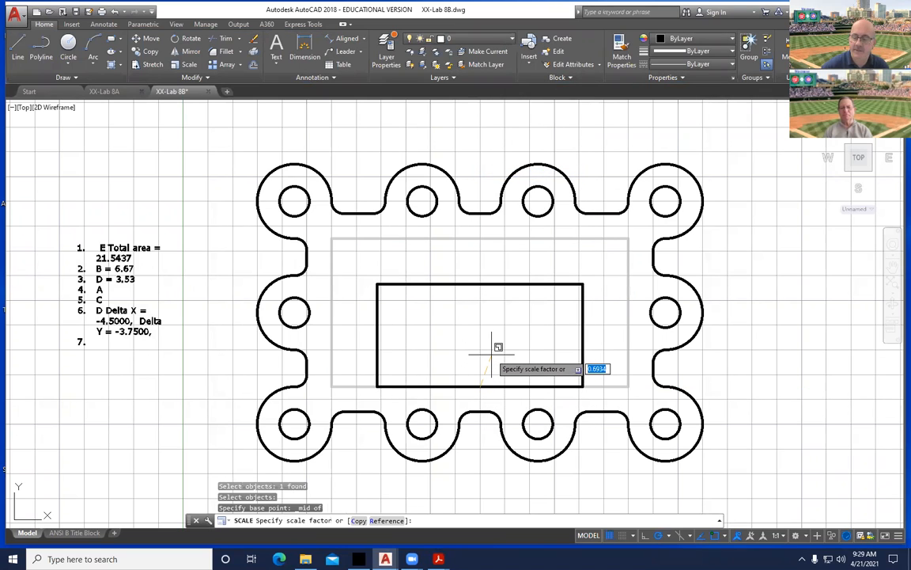
{"action": "type", "text": "."}
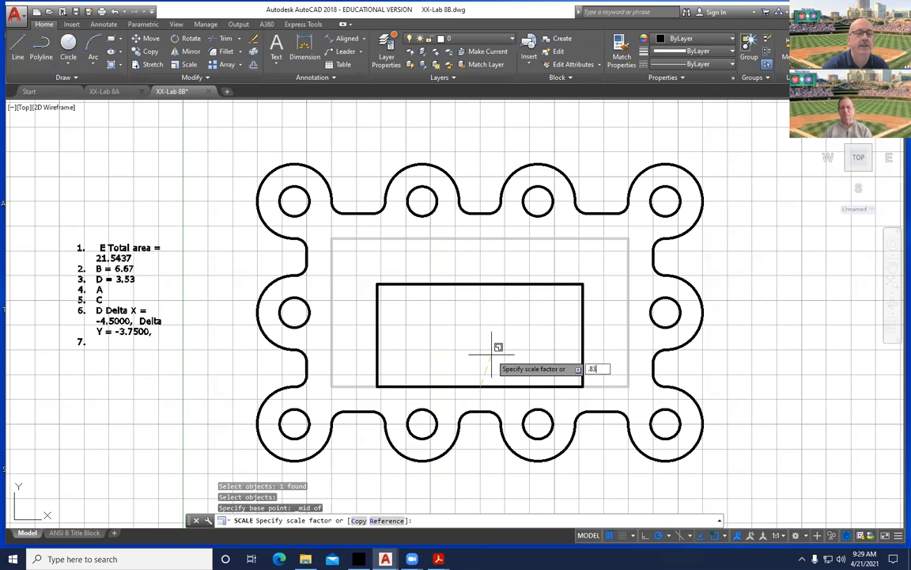
{"action": "type", "text": "83"}
{"action": "key", "text": "Return"}
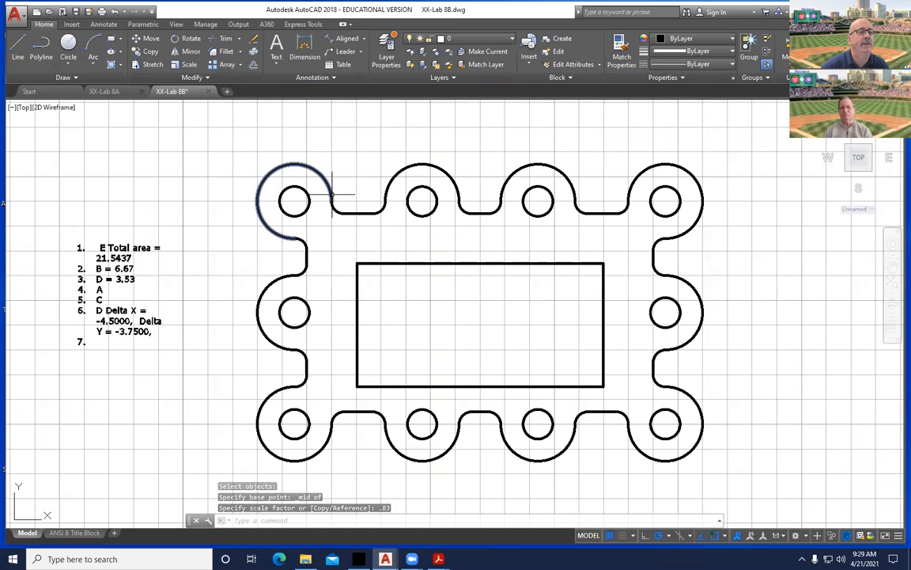
{"action": "left_click", "coordinate": [74, 80]}
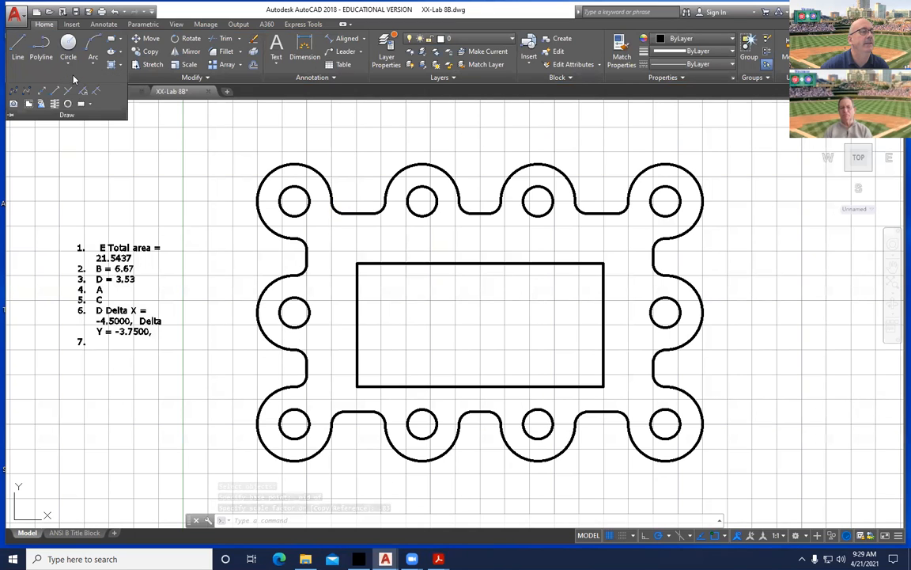
Make a region from the window-selected gasket and start an Area measurement.
{"action": "left_click", "coordinate": [14, 104]}
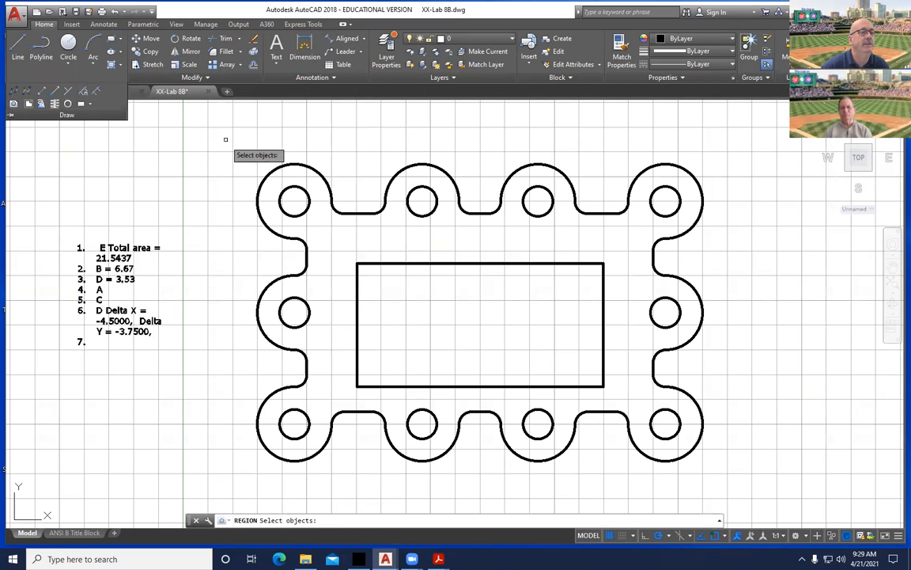
{"action": "left_click", "coordinate": [224, 135]}
{"action": "left_click", "coordinate": [745, 472]}
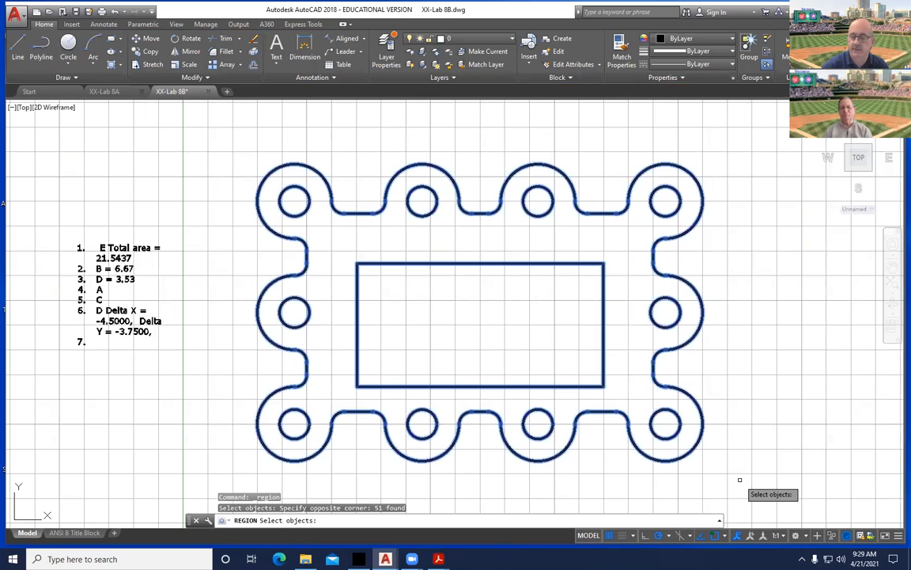
{"action": "key", "text": "Return"}
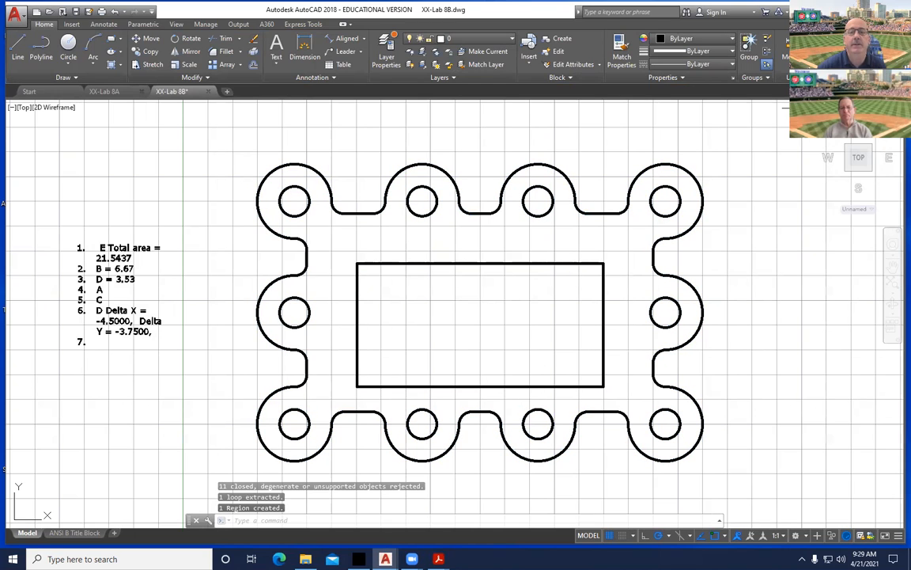
{"action": "left_click", "coordinate": [787, 60]}
{"action": "left_click", "coordinate": [804, 147]}
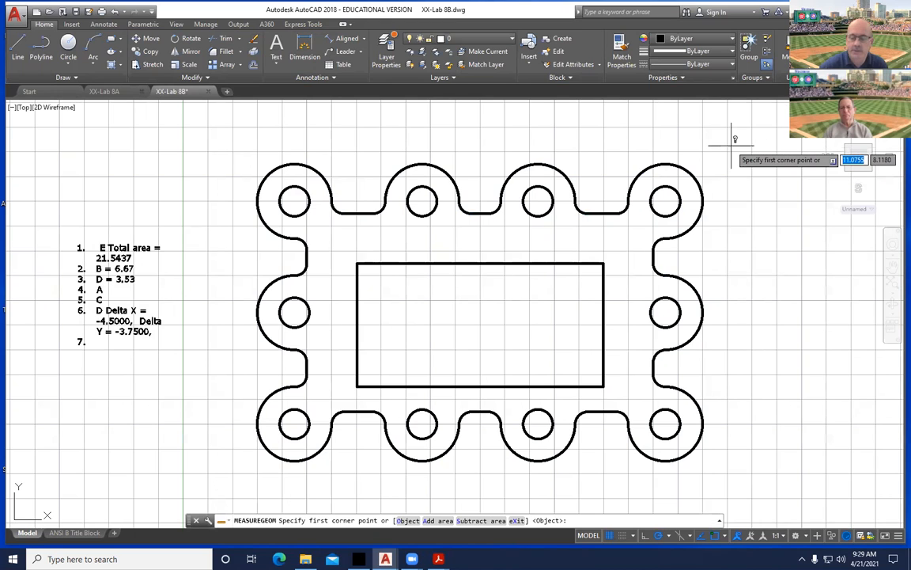
Add the gasket region's area to the area measurement total.
{"action": "key", "text": "Down"}
{"action": "key", "text": "Down"}
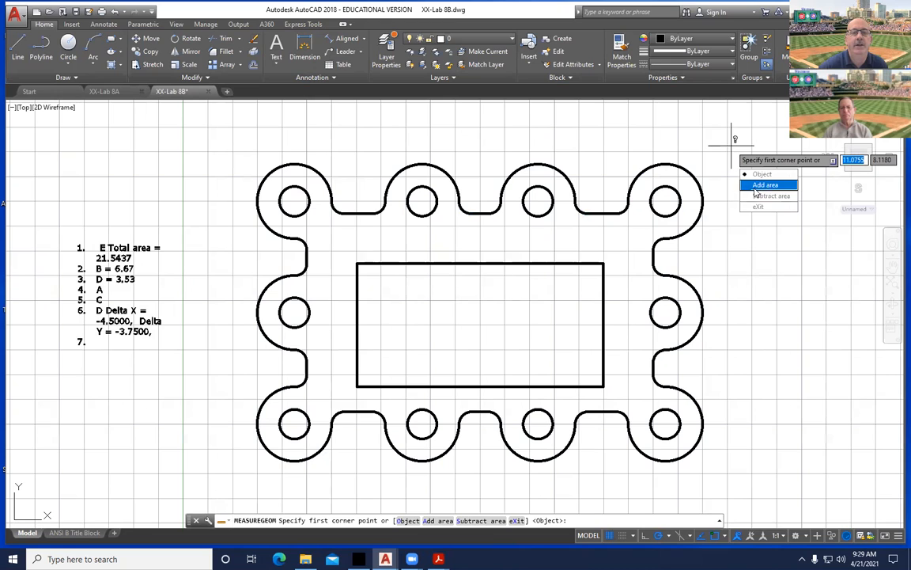
{"action": "key", "text": "Return"}
{"action": "key", "text": "Down"}
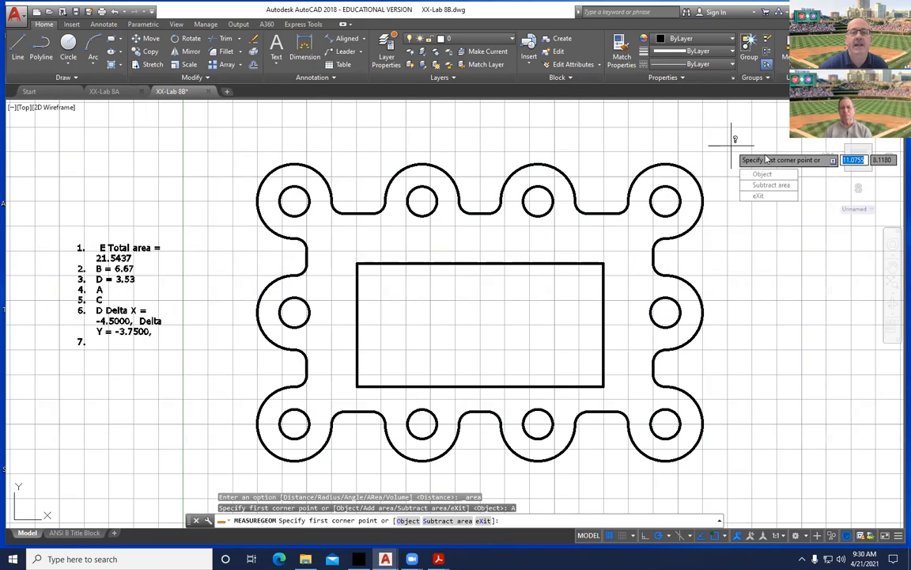
{"action": "key", "text": "Return"}
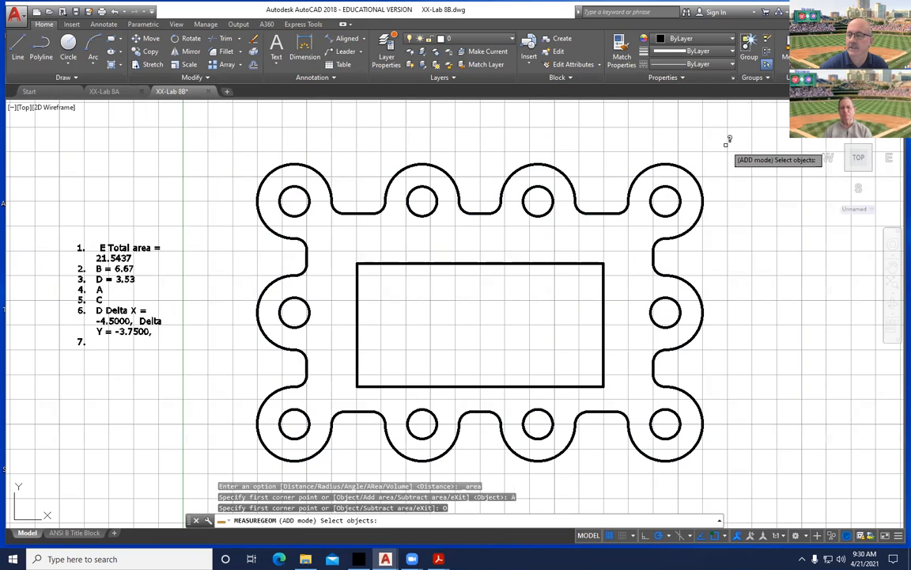
{"action": "left_click", "coordinate": [675, 161]}
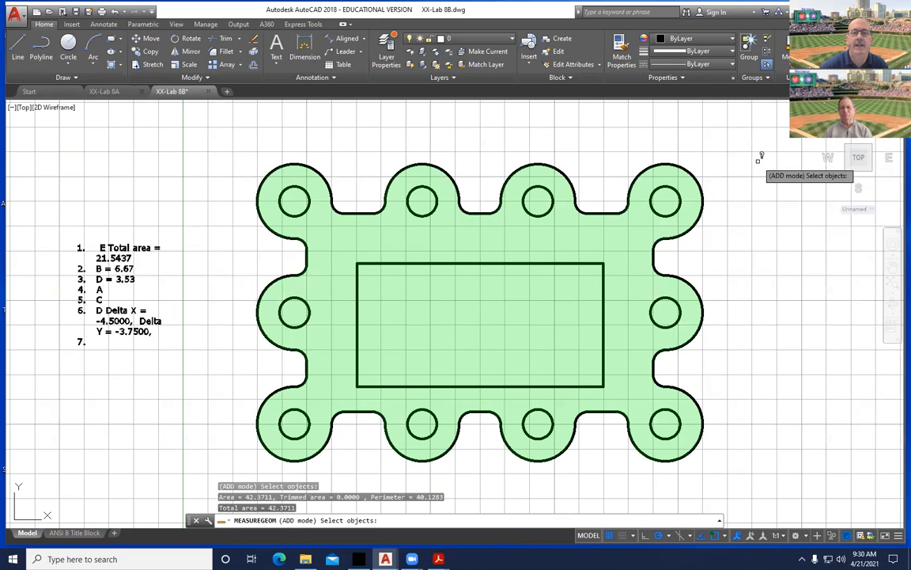
{"action": "key", "text": "Return"}
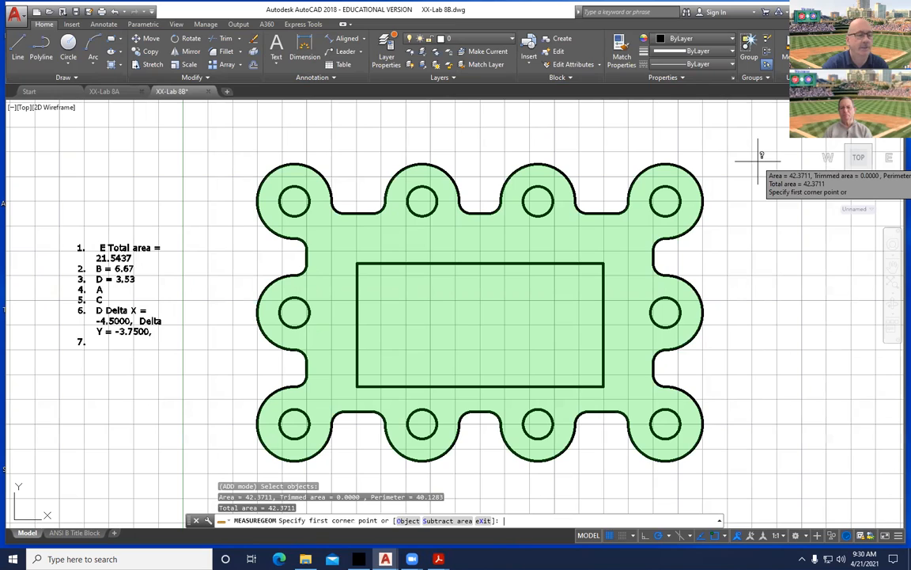
Switch to subtract-by-object mode and subtract the four top-row holes.
{"action": "key", "text": "Down"}
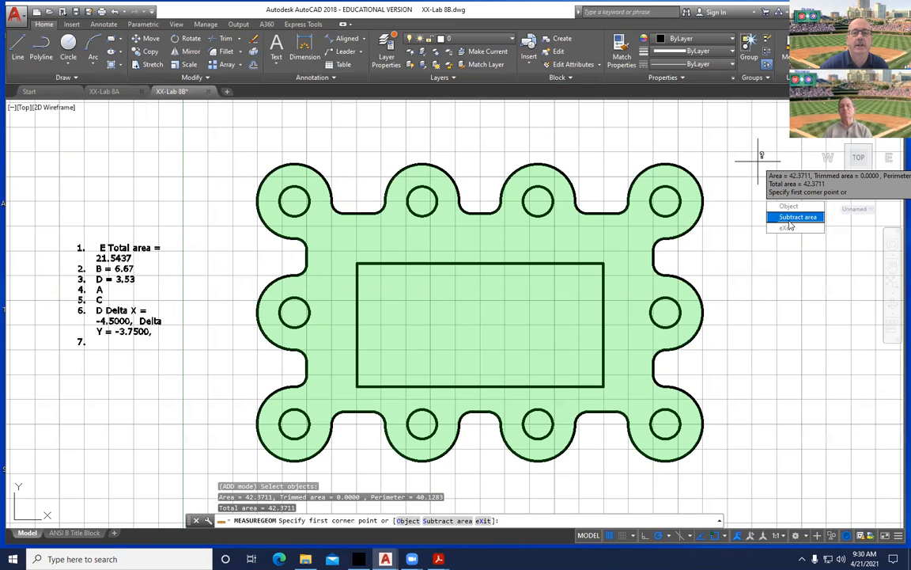
{"action": "left_click", "coordinate": [788, 220]}
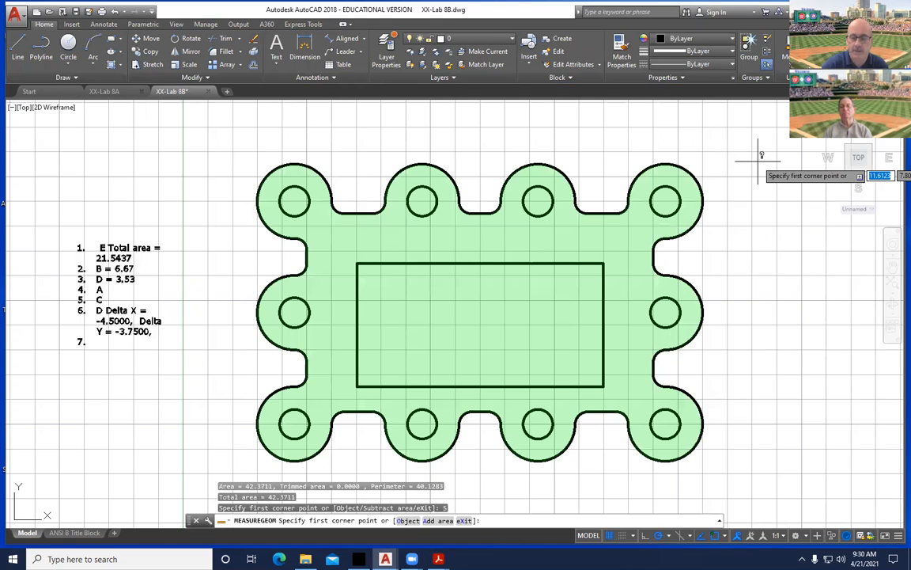
{"action": "key", "text": "Down"}
{"action": "key", "text": "Down"}
{"action": "key", "text": "Return"}
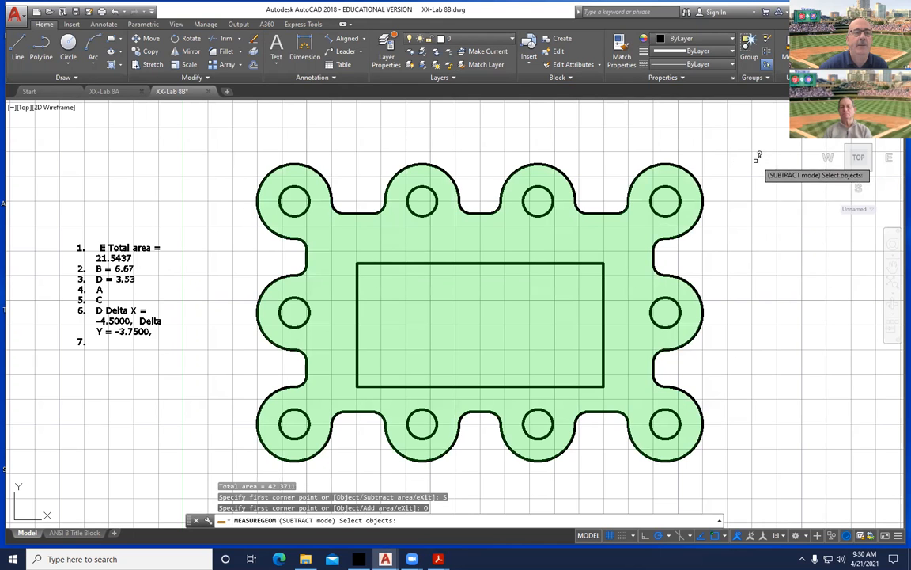
{"action": "left_click", "coordinate": [307, 190]}
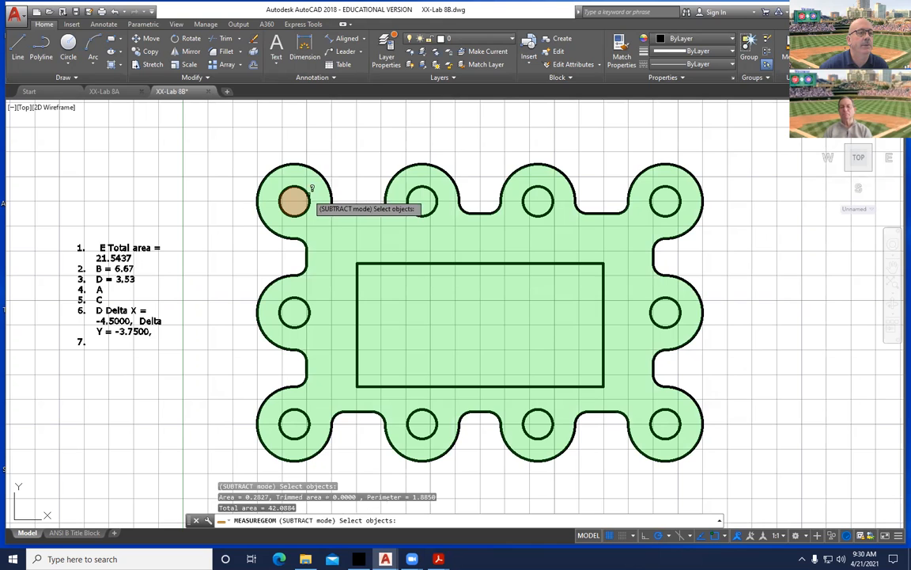
{"action": "left_click", "coordinate": [425, 194]}
{"action": "left_click", "coordinate": [540, 194]}
{"action": "left_click", "coordinate": [672, 188]}
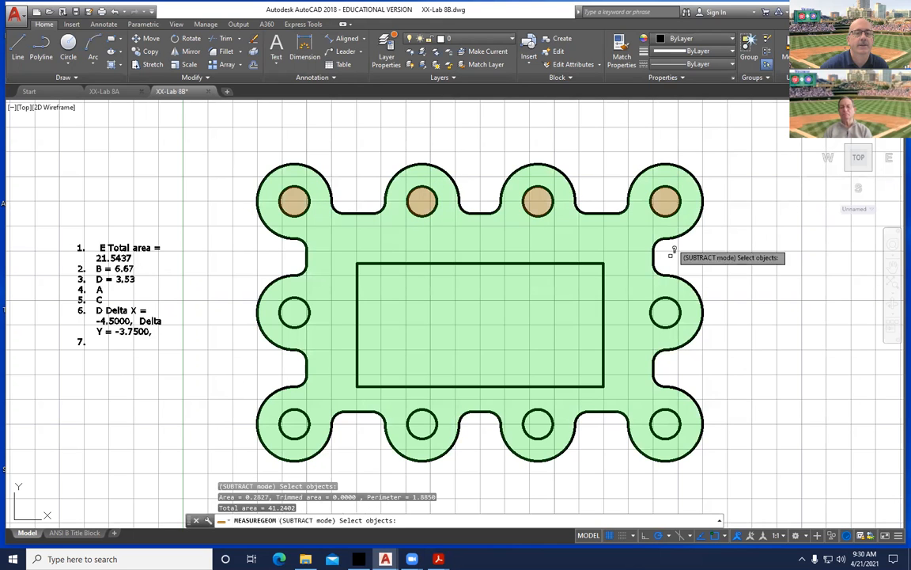
Subtract the remaining six holes and the inner rectangle, leaving a total area of 27.1435.
{"action": "left_click", "coordinate": [672, 299]}
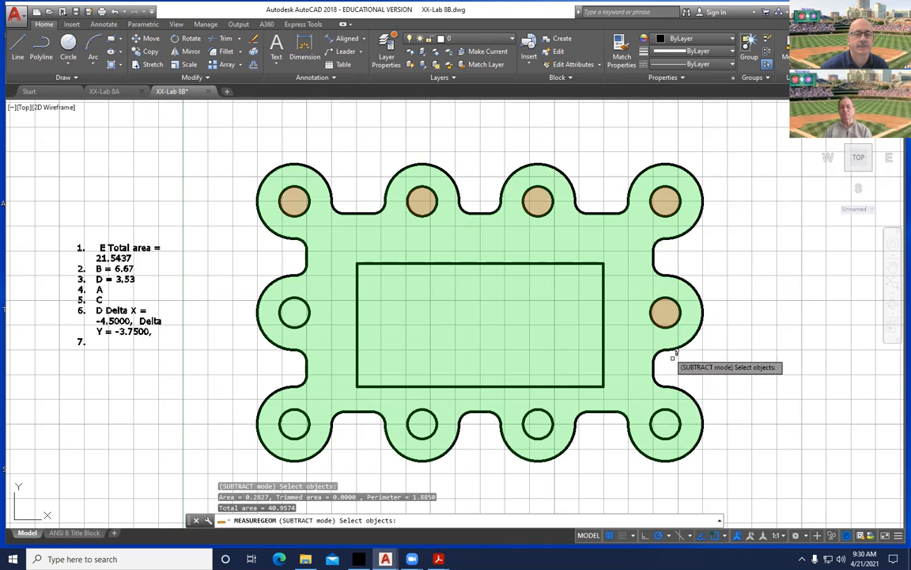
{"action": "left_click", "coordinate": [666, 413]}
{"action": "left_click", "coordinate": [540, 410]}
{"action": "left_click", "coordinate": [424, 406]}
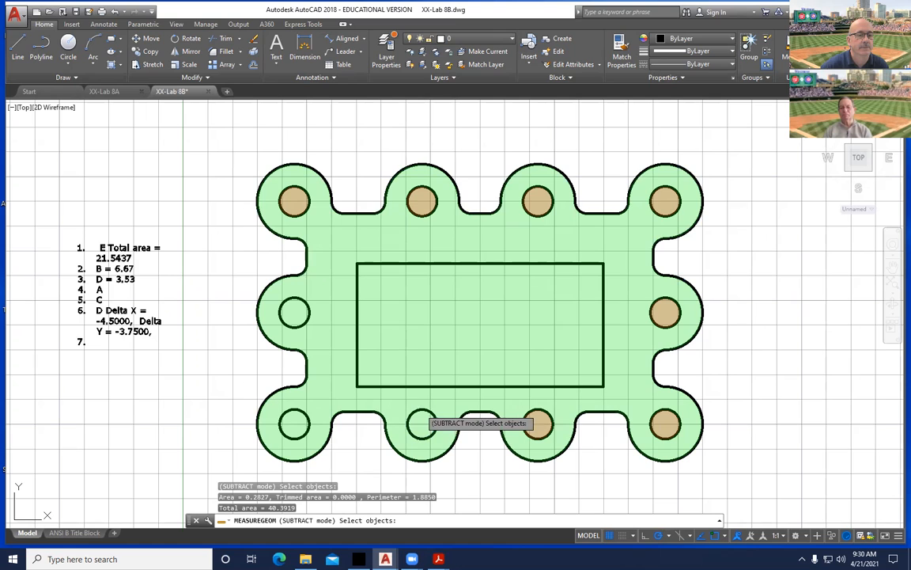
{"action": "left_click", "coordinate": [305, 406]}
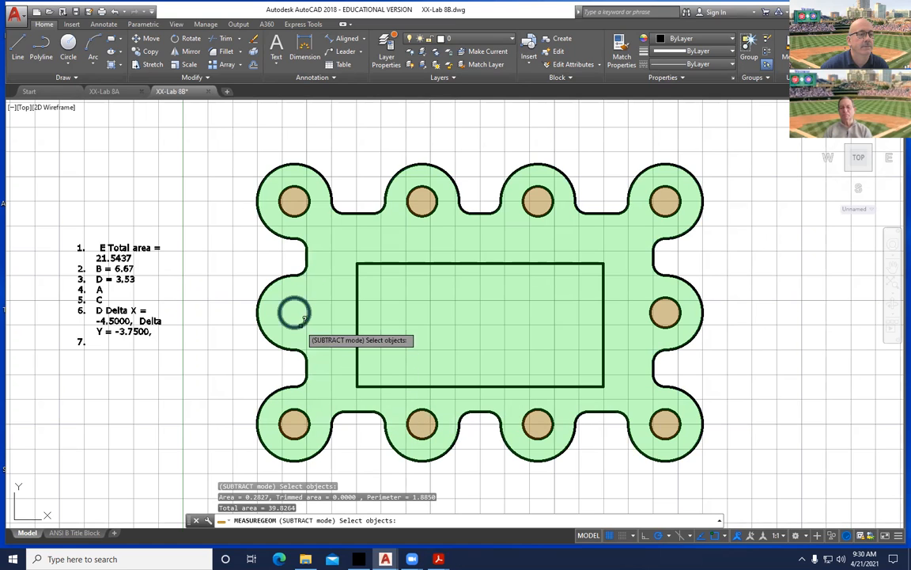
{"action": "left_click", "coordinate": [287, 293]}
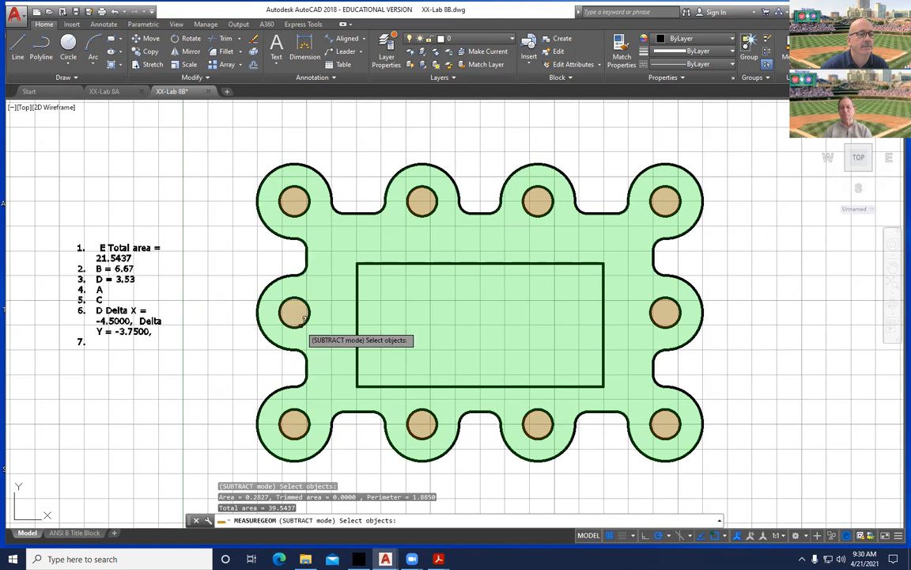
{"action": "left_click", "coordinate": [354, 279]}
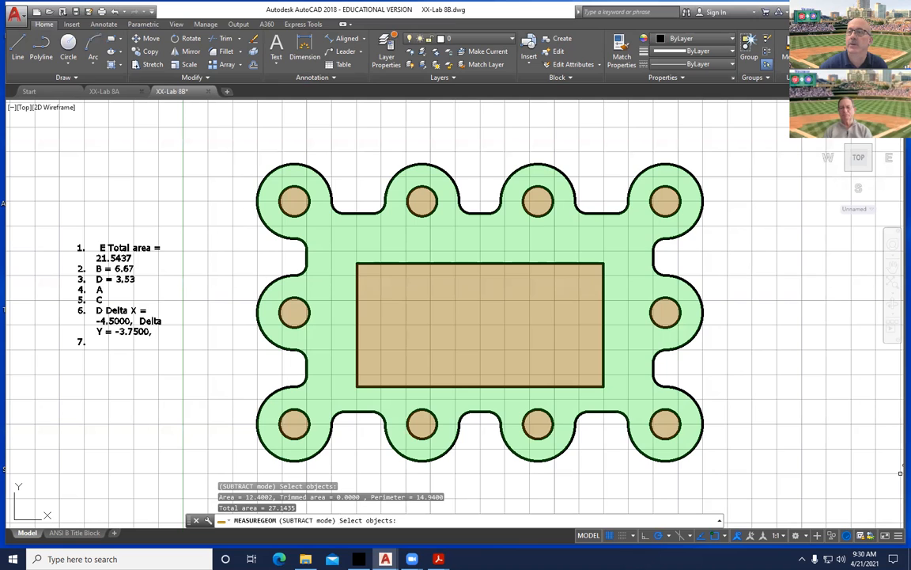
{"action": "left_click", "coordinate": [438, 558]}
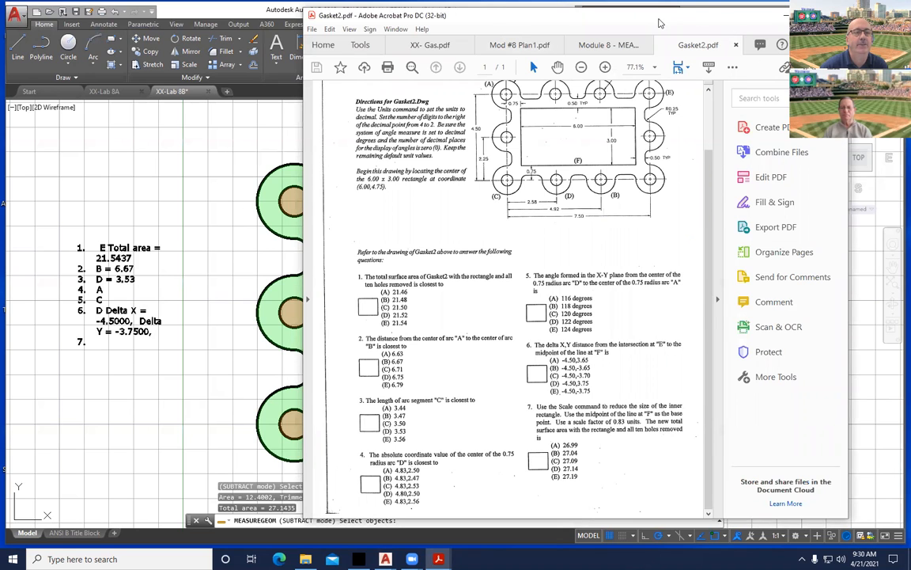
Minimize the Gasket2 questions and cancel MEASUREGEOM with the total still 27.1435.
{"action": "left_click", "coordinate": [787, 16]}
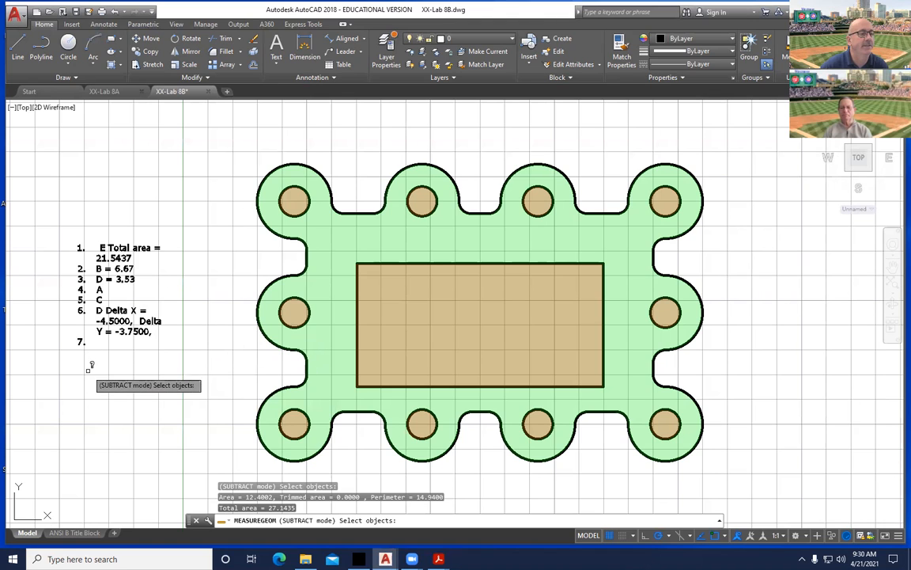
{"action": "key", "text": "Escape"}
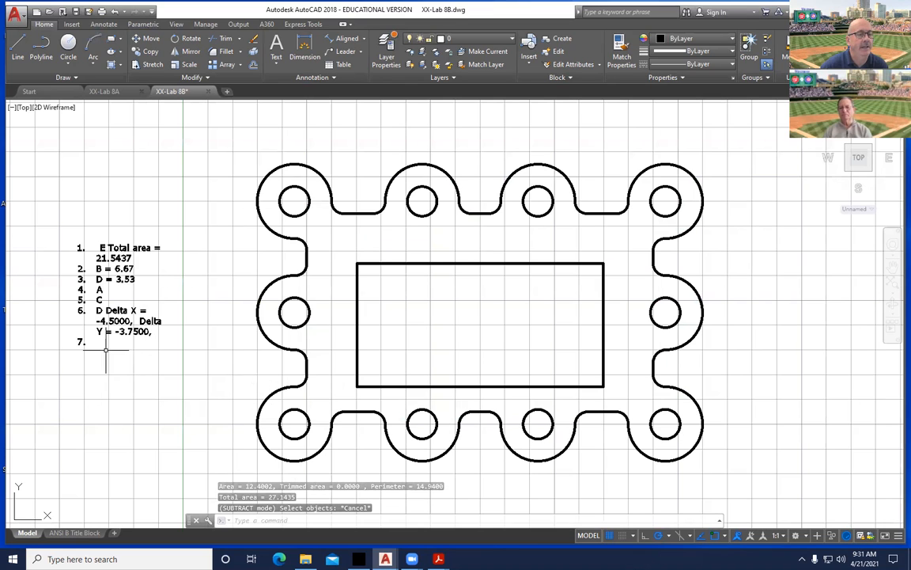
Save the drawing to the Desktop as JC-Lab 8B.dwg, then show the desktop.
{"action": "left_click", "coordinate": [16, 14]}
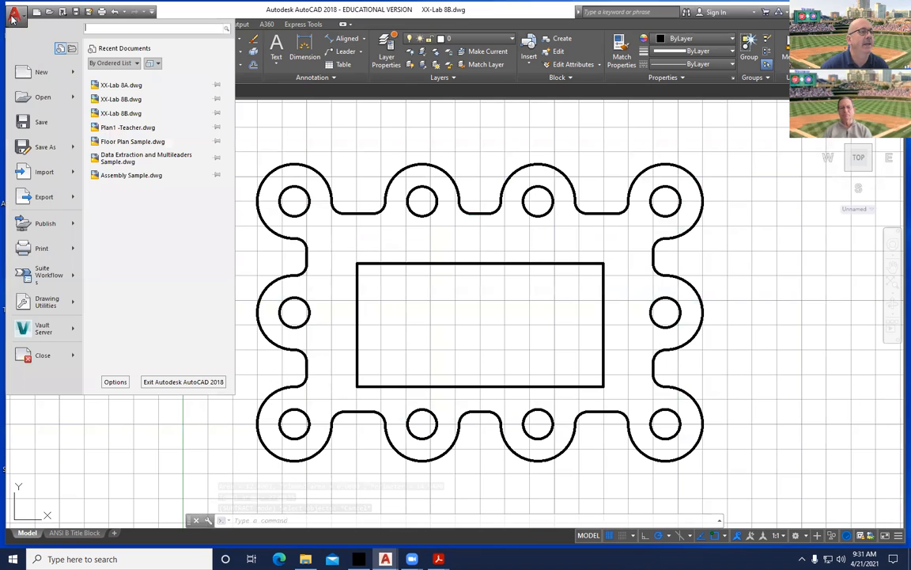
{"action": "left_click", "coordinate": [46, 149]}
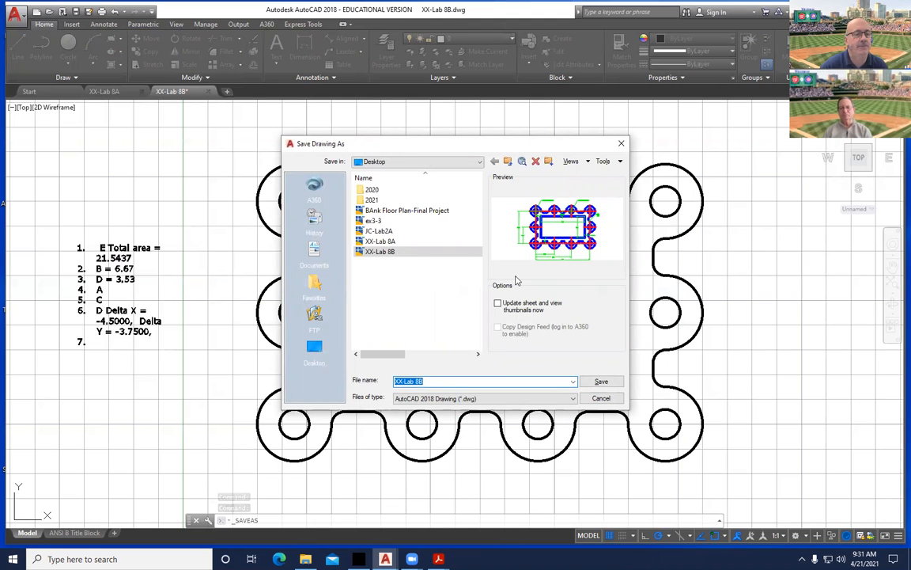
{"action": "left_click", "coordinate": [400, 380]}
{"action": "key", "text": "BackSpace"}
{"action": "key", "text": "BackSpace"}
{"action": "key", "text": "BackSpace"}
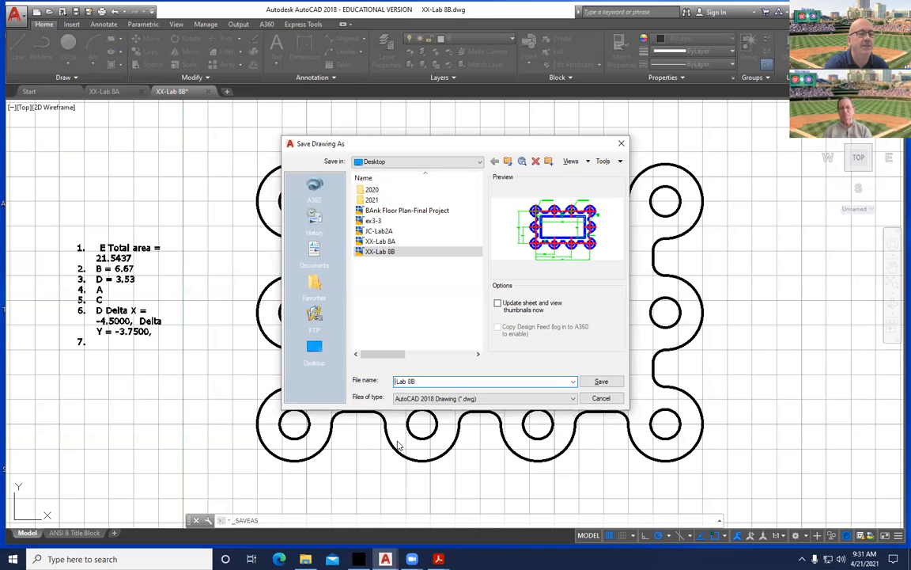
{"action": "type", "text": "JC"}
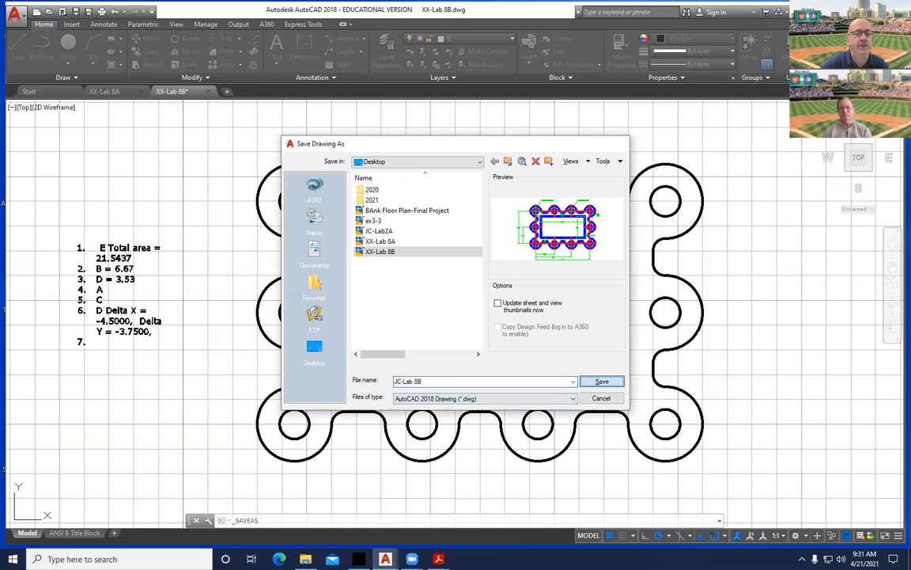
{"action": "left_click", "coordinate": [599, 381]}
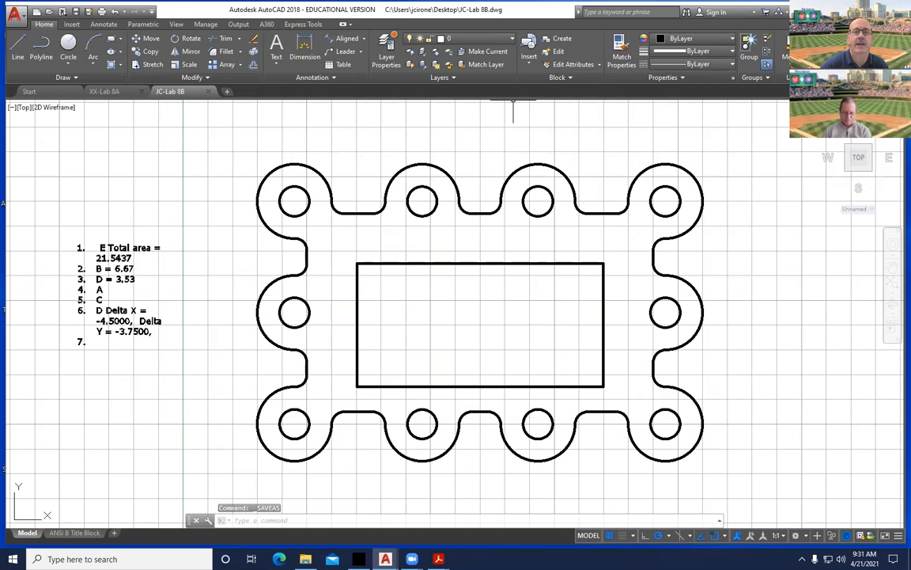
{"action": "key", "text": "super+d"}
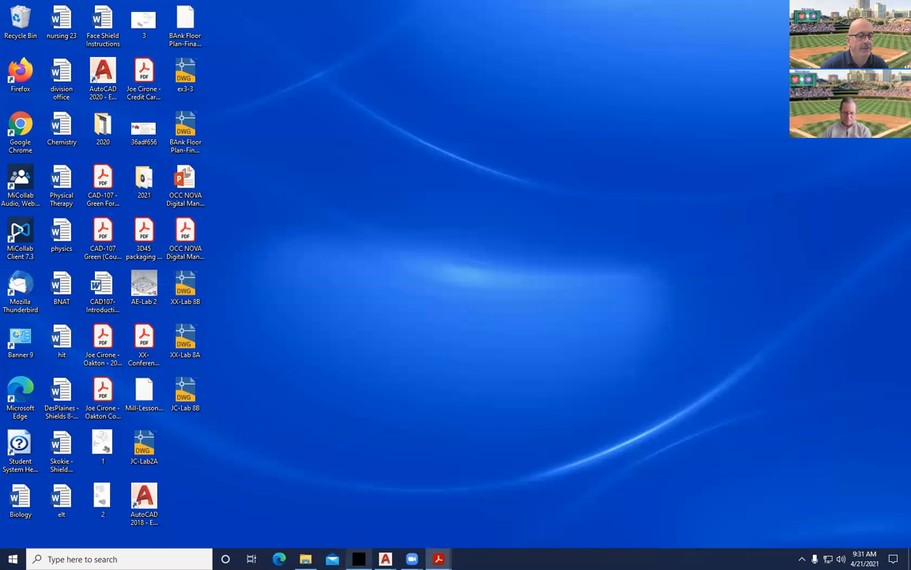
In the maximized browser, review the CAD-116-0C1 assignment folders and their due dates.
{"action": "left_click", "coordinate": [359, 559]}
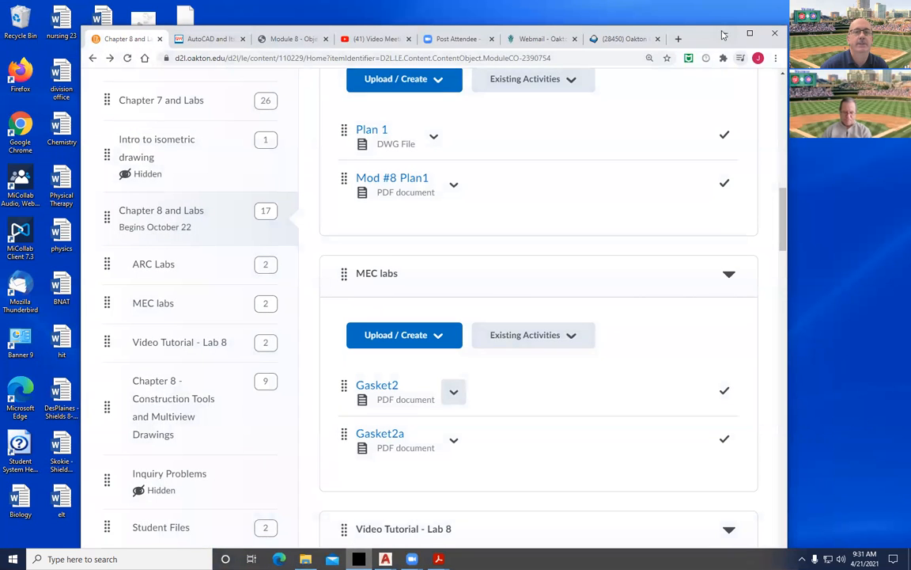
{"action": "left_click", "coordinate": [749, 33]}
{"action": "scroll", "coordinate": [350, 249], "scroll_direction": "up", "scroll_amount": 15}
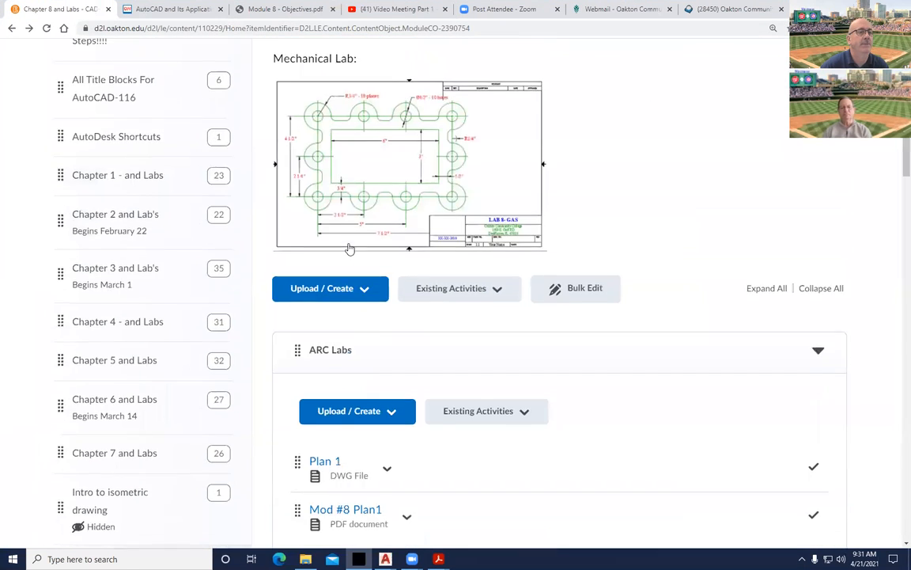
{"action": "left_click", "coordinate": [234, 125]}
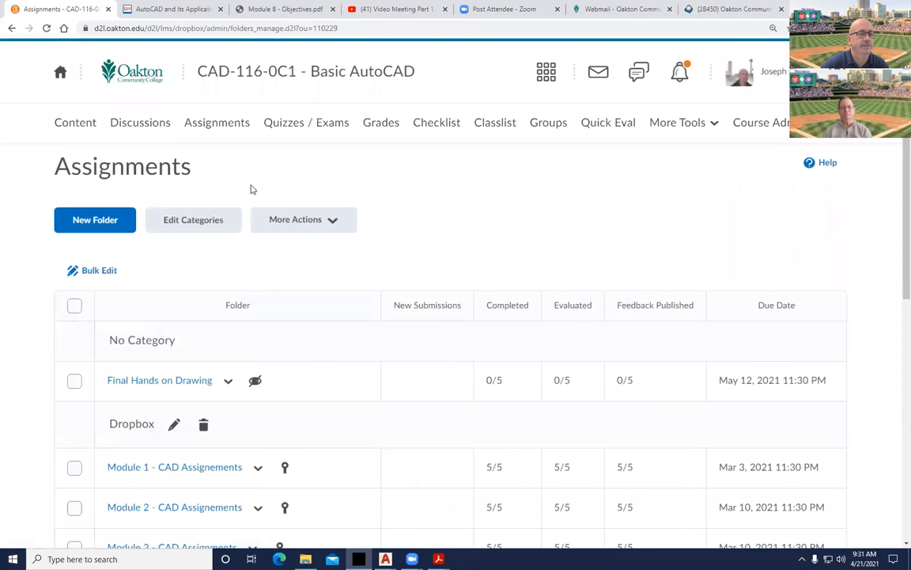
{"action": "scroll", "coordinate": [260, 265], "scroll_direction": "down", "scroll_amount": 2}
{"action": "scroll", "coordinate": [260, 265], "scroll_direction": "down", "scroll_amount": 4}
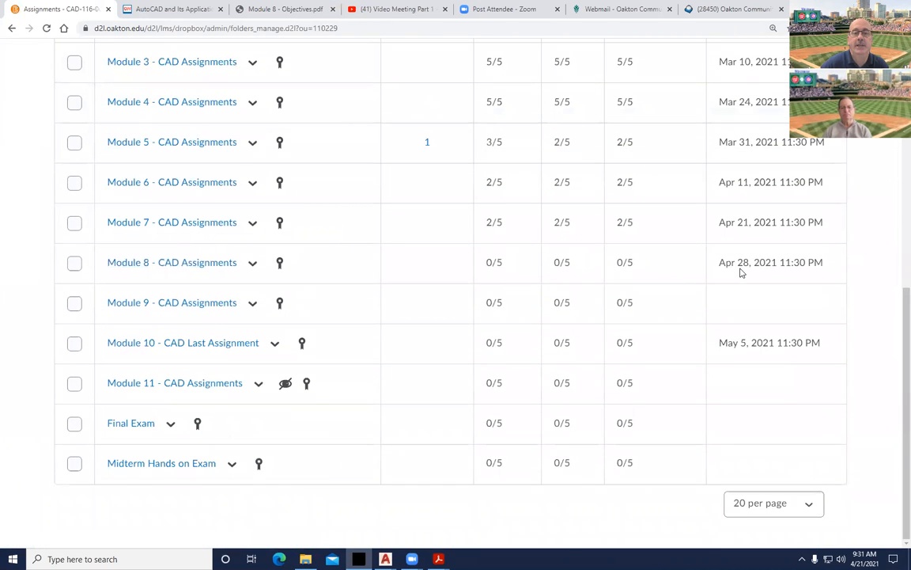
{"action": "scroll", "coordinate": [487, 466], "scroll_direction": "up", "scroll_amount": 6}
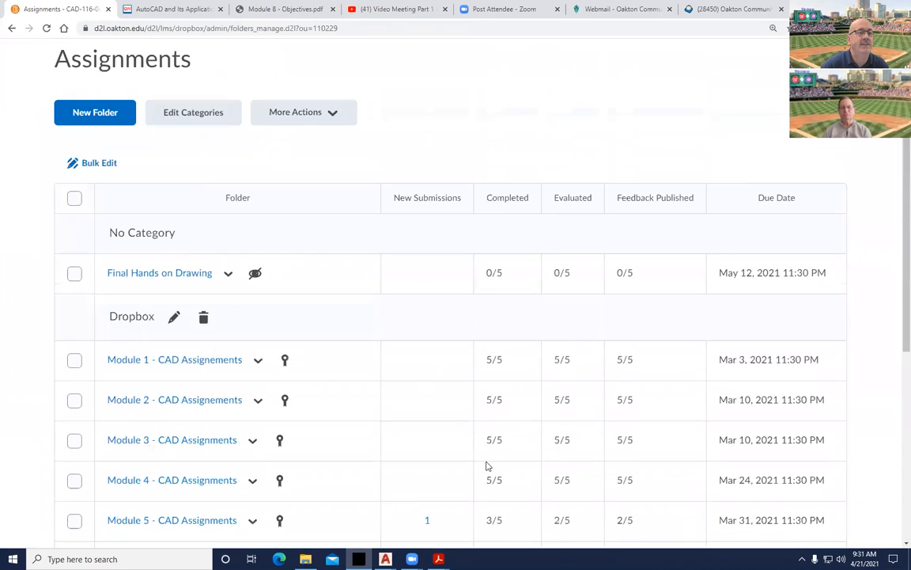
Return to the course homepage and read the Module 8 announcement and upcoming events.
{"action": "left_click", "coordinate": [310, 76]}
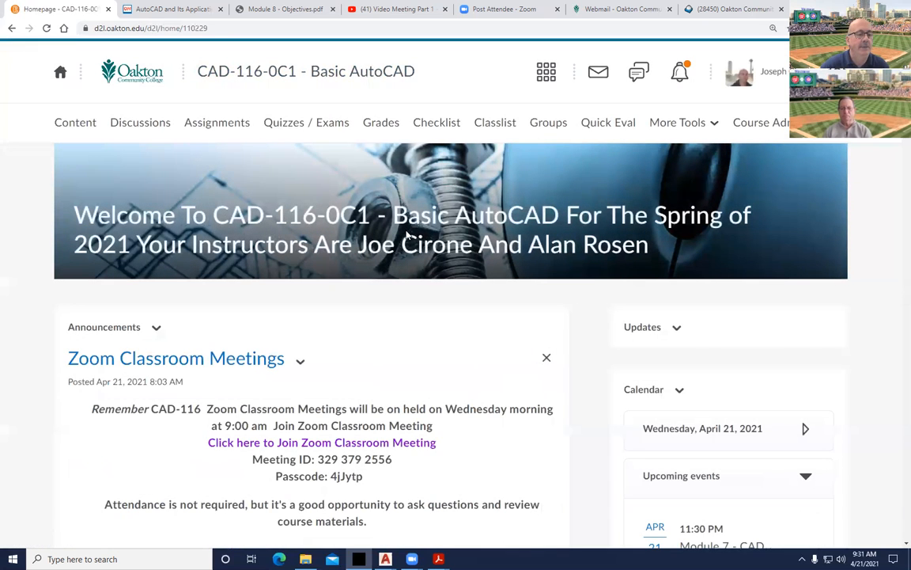
{"action": "scroll", "coordinate": [657, 337], "scroll_direction": "down", "scroll_amount": 3}
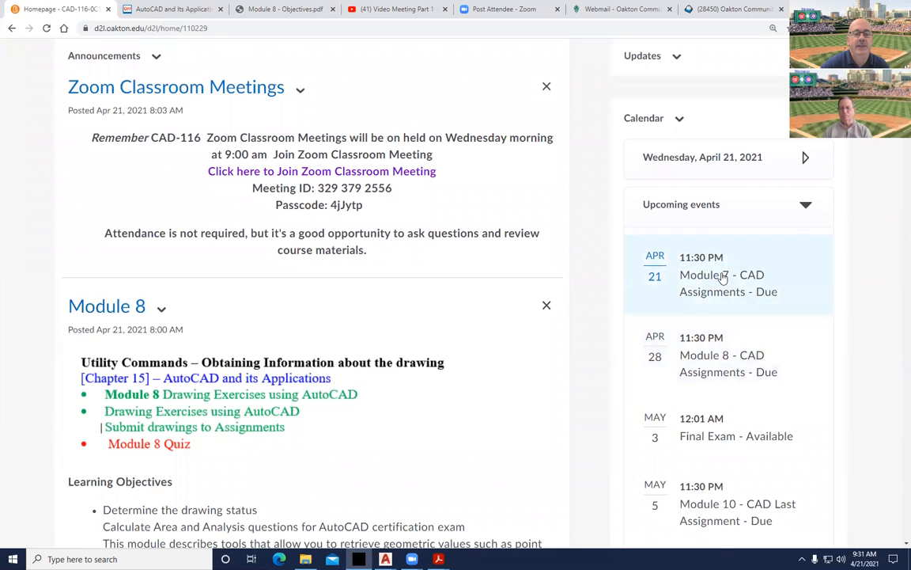
{"action": "scroll", "coordinate": [722, 277], "scroll_direction": "down", "scroll_amount": 2}
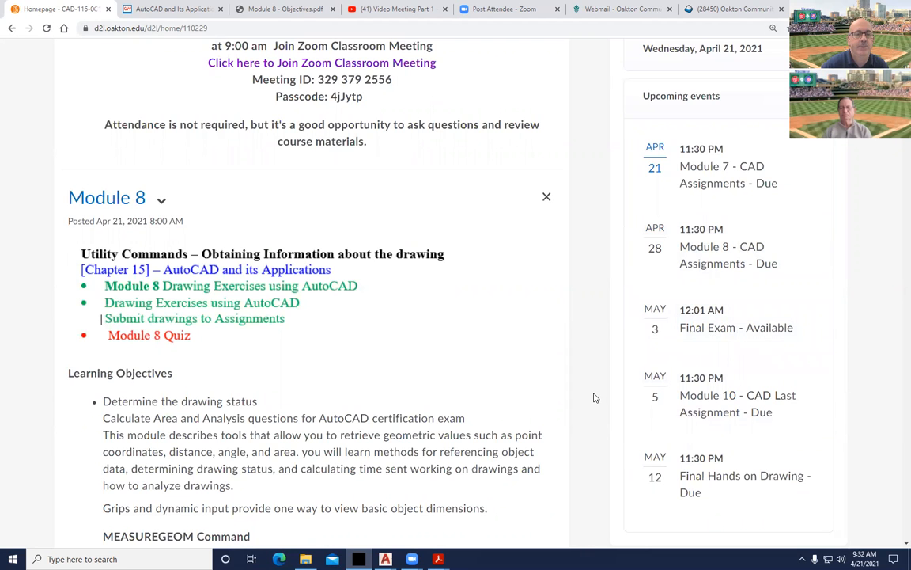
{"action": "scroll", "coordinate": [595, 397], "scroll_direction": "up", "scroll_amount": 5}
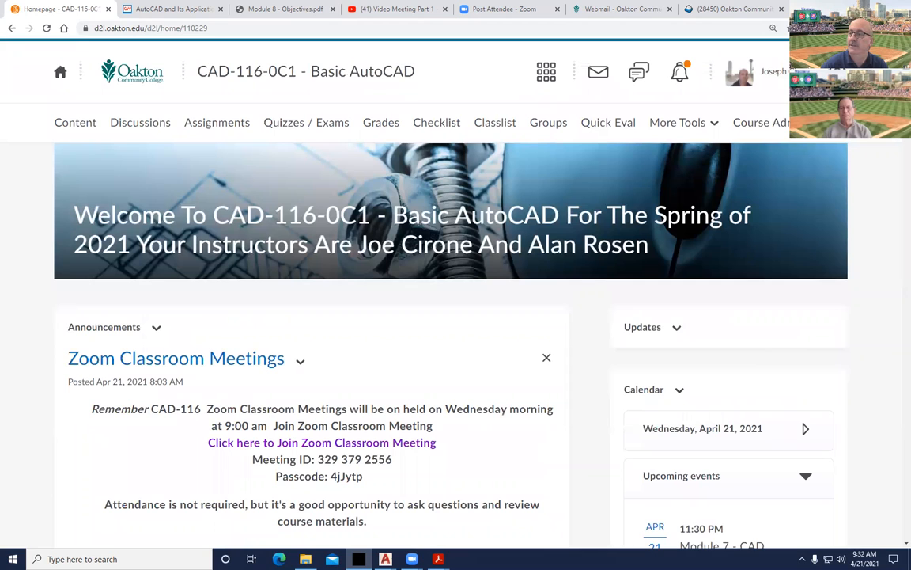